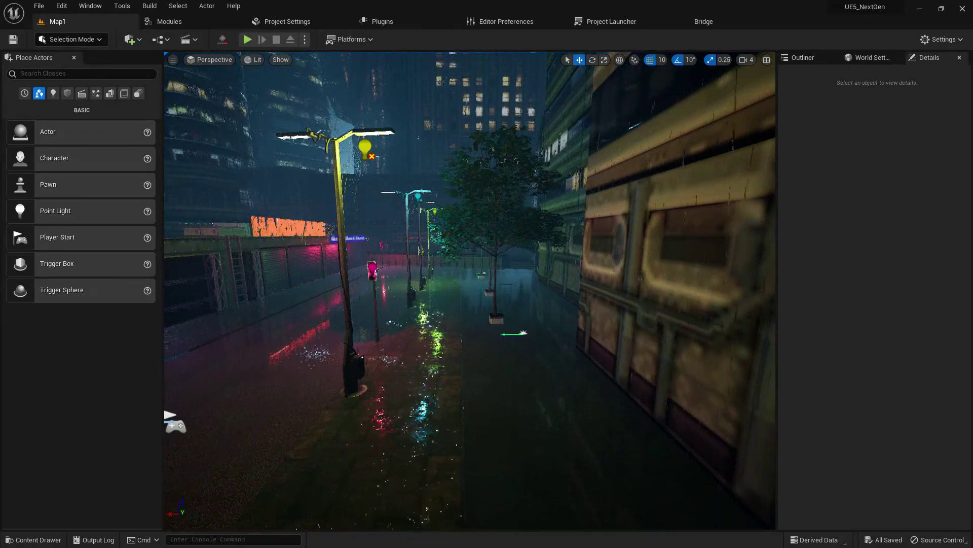
# Play-test Map1, walking and looking around the rainy street as the first-person character, and stop the session
pyautogui.moveTo(470, 290); pyautogui.dragTo(303, 290, button='right')
pyautogui.moveTo(416, 243); pyautogui.dragTo(441, 243, button='right')
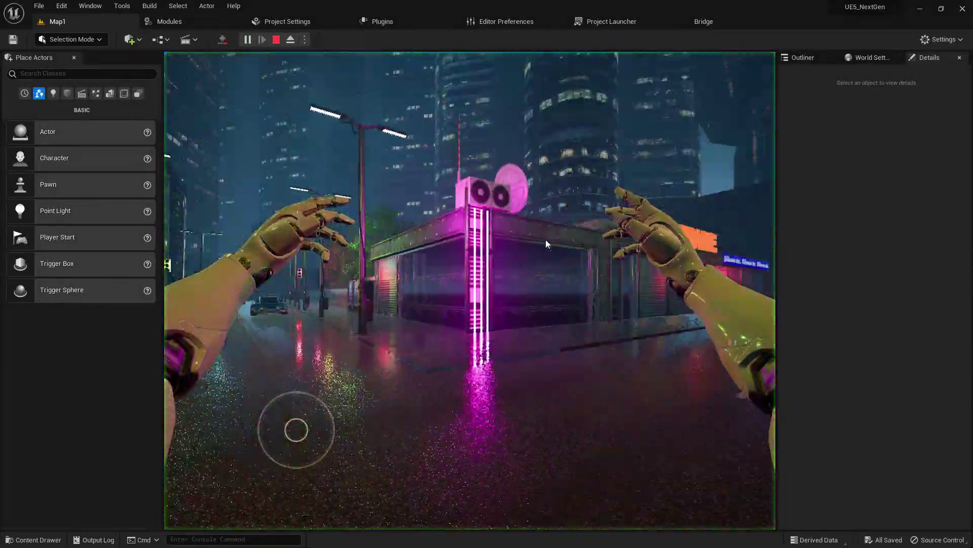
pyautogui.moveTo(545, 239); pyautogui.dragTo(498, 249)
pyautogui.press('a')
pyautogui.press('w')
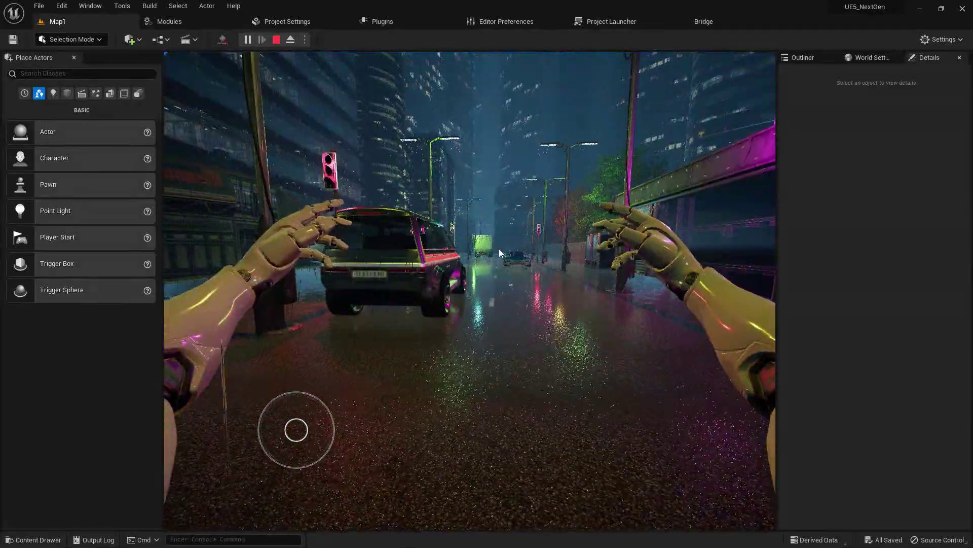
pyautogui.press('w')
pyautogui.press('d')
pyautogui.press('s')
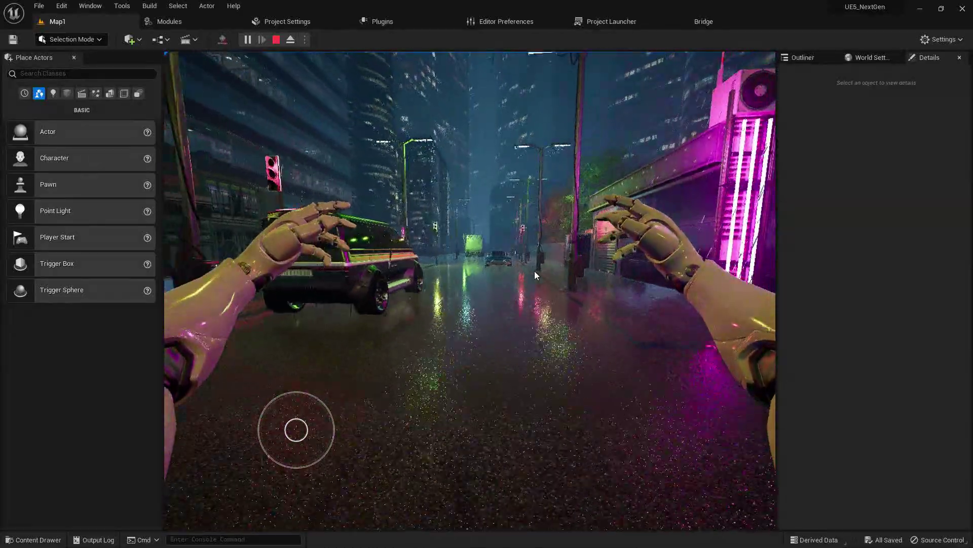
pyautogui.moveTo(560, 271); pyautogui.dragTo(562, 264)
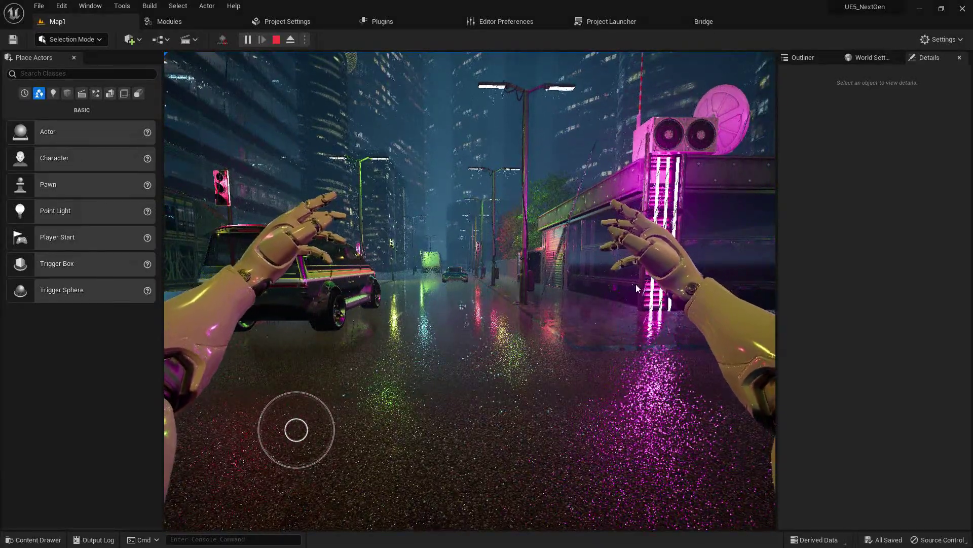
pyautogui.press('Escape')
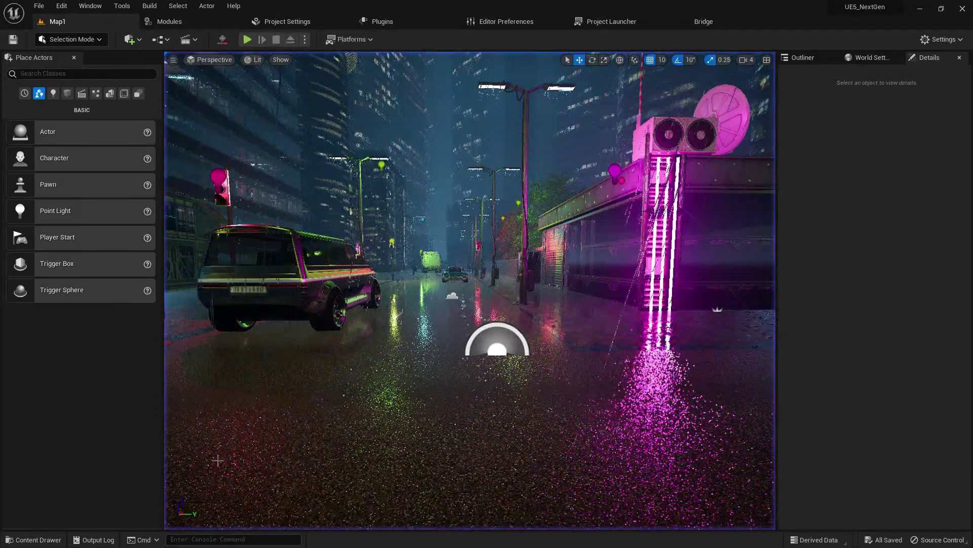
# Show the World Settings and locate the default pawn class's blueprint among the project content
pyautogui.click(41, 542)
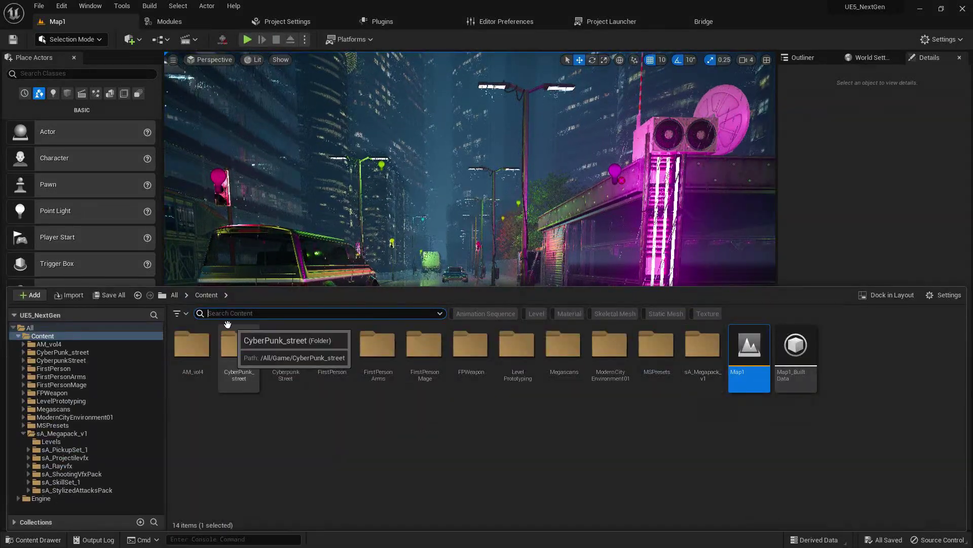
pyautogui.click(931, 40)
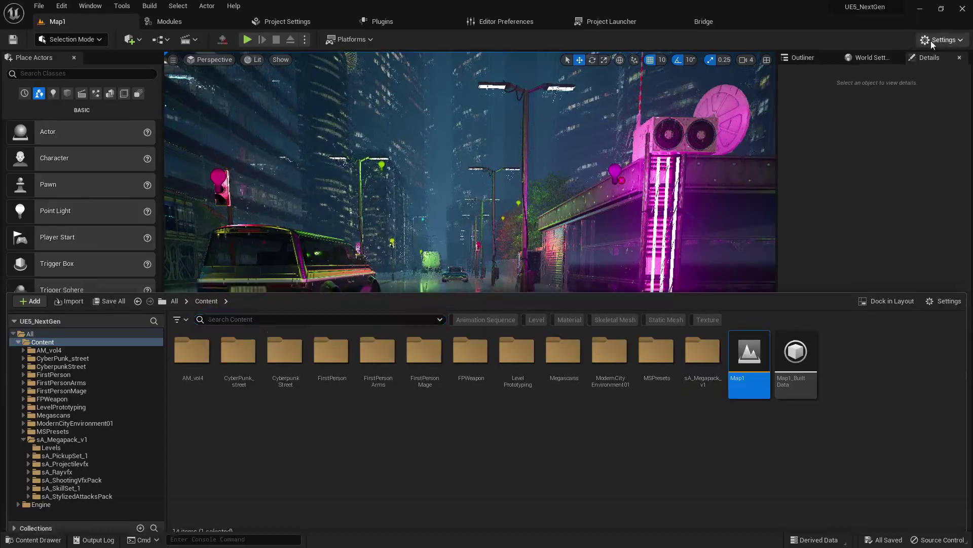
pyautogui.click(938, 40)
pyautogui.click(883, 73)
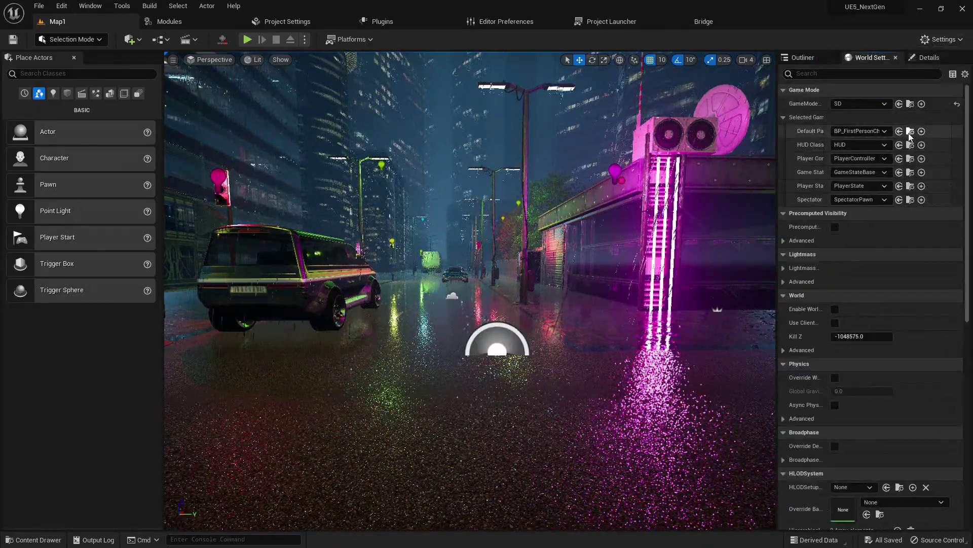
pyautogui.click(910, 130)
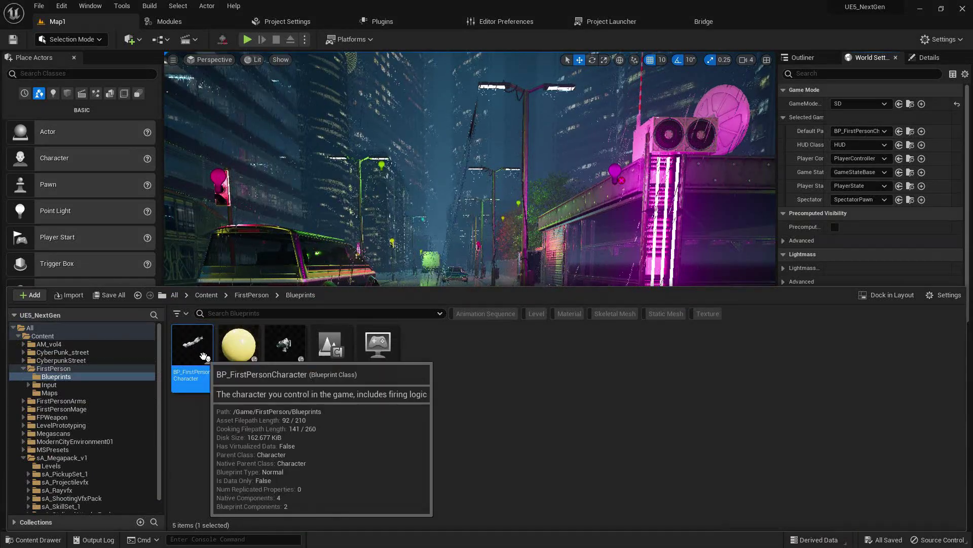
# Rename the BP_FirstPersonCharacter blueprint as sd_bp
pyautogui.rightClick(203, 356)
pyautogui.click(240, 153)
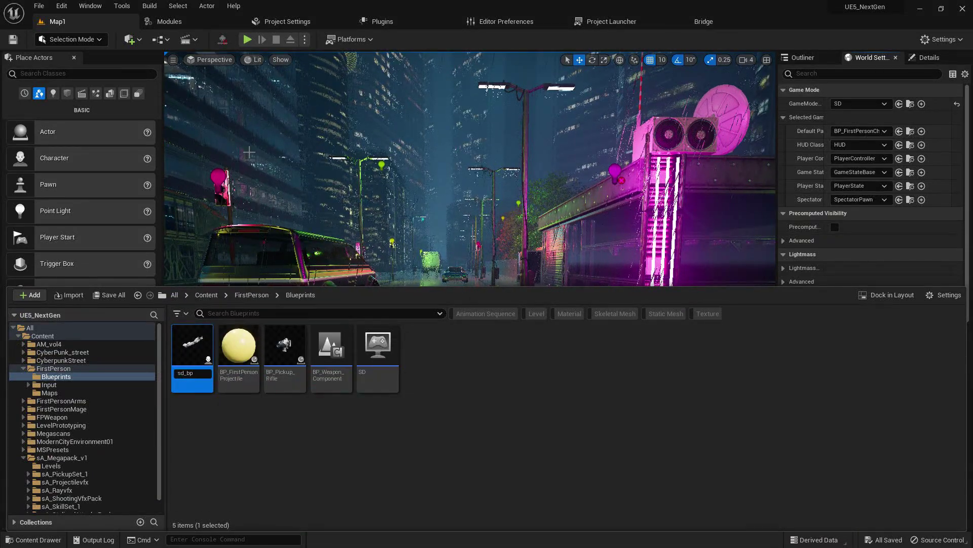
pyautogui.press('Return')
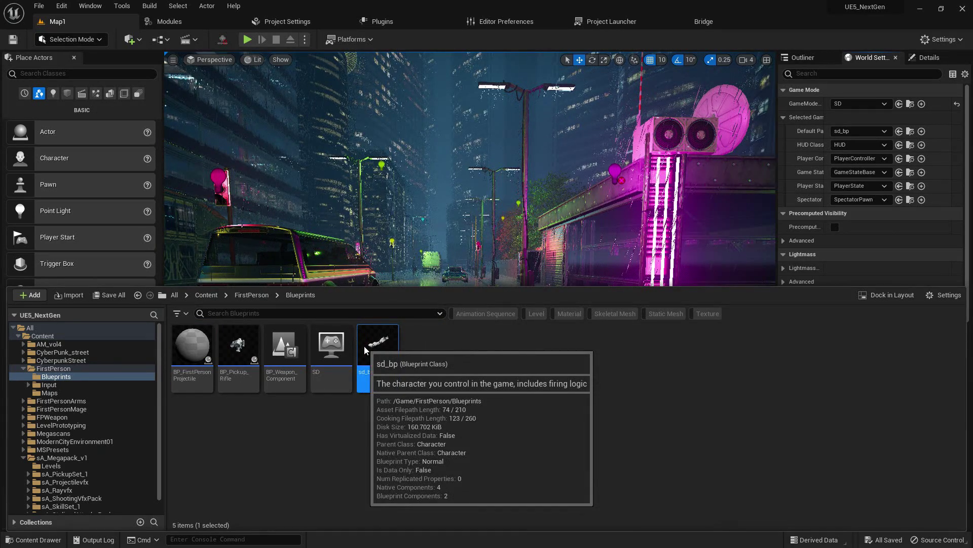
# Open sd_bp in a maximized editor and examine the ESMobileTouchTL Plugin Blueprints and Example Use groups in its Event Graph
pyautogui.click(243, 264)
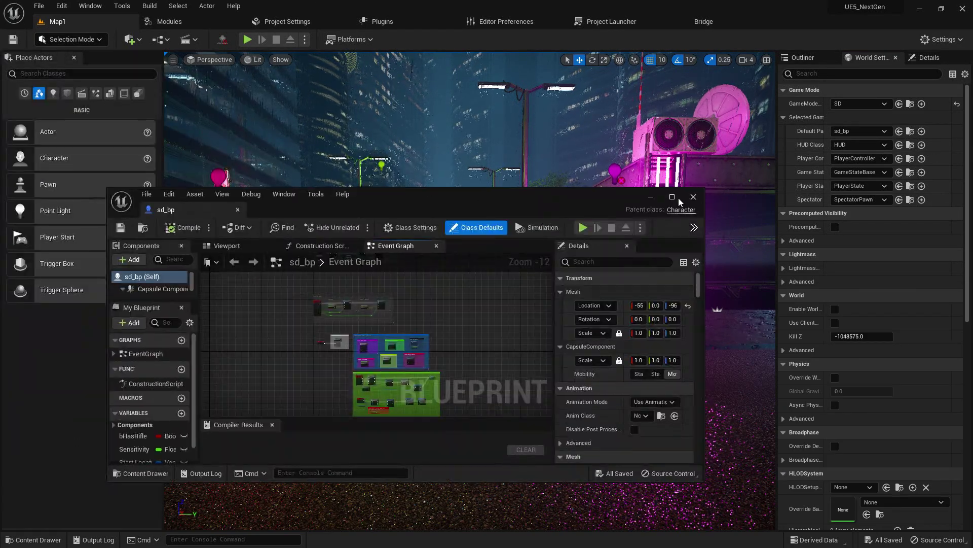
pyautogui.click(673, 198)
pyautogui.scroll(8, 342, 266)
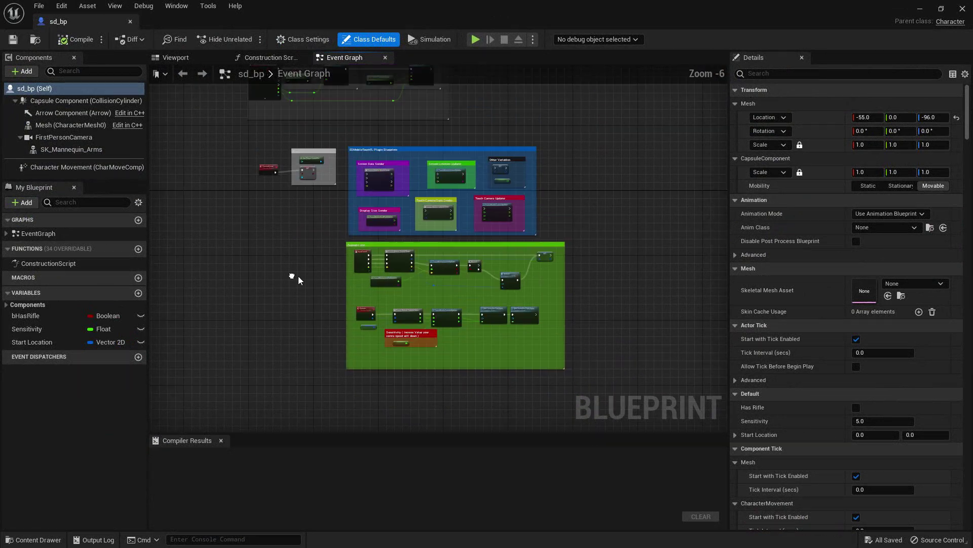
pyautogui.scroll(1, 286, 255)
pyautogui.moveTo(350, 226); pyautogui.dragTo(334, 335, button='right')
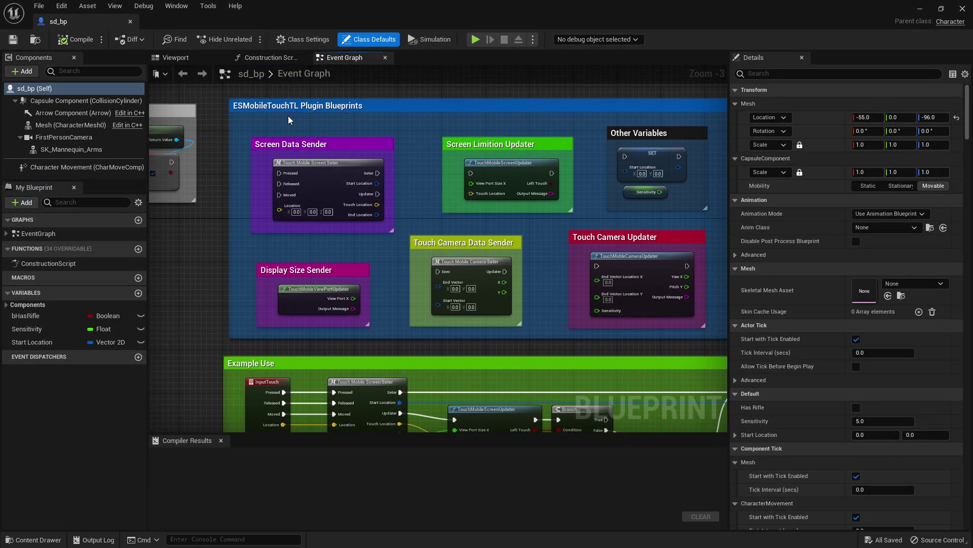
pyautogui.moveTo(479, 225); pyautogui.dragTo(470, 69, button='right')
pyautogui.moveTo(448, 250); pyautogui.dragTo(447, 82, button='right')
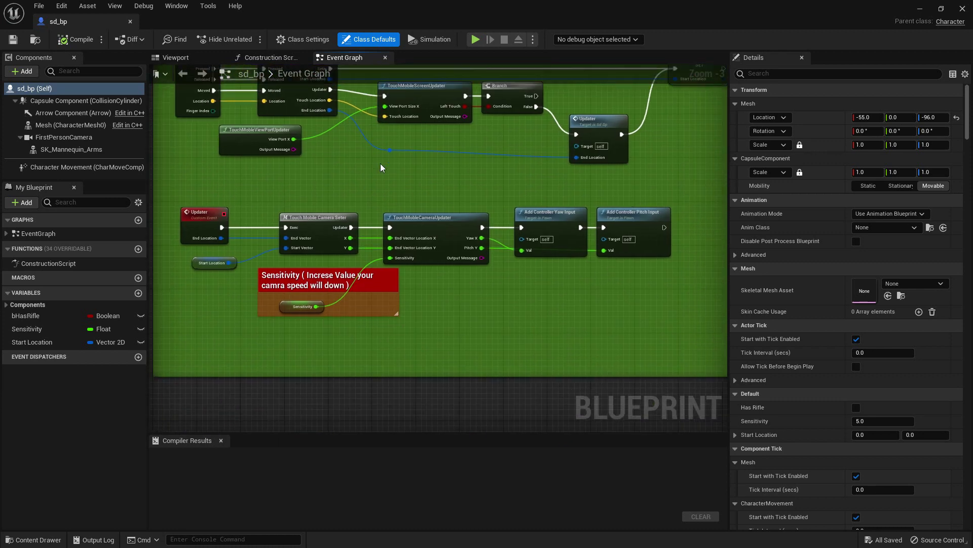
pyautogui.scroll(-3, 355, 203)
pyautogui.scroll(1, 270, 259)
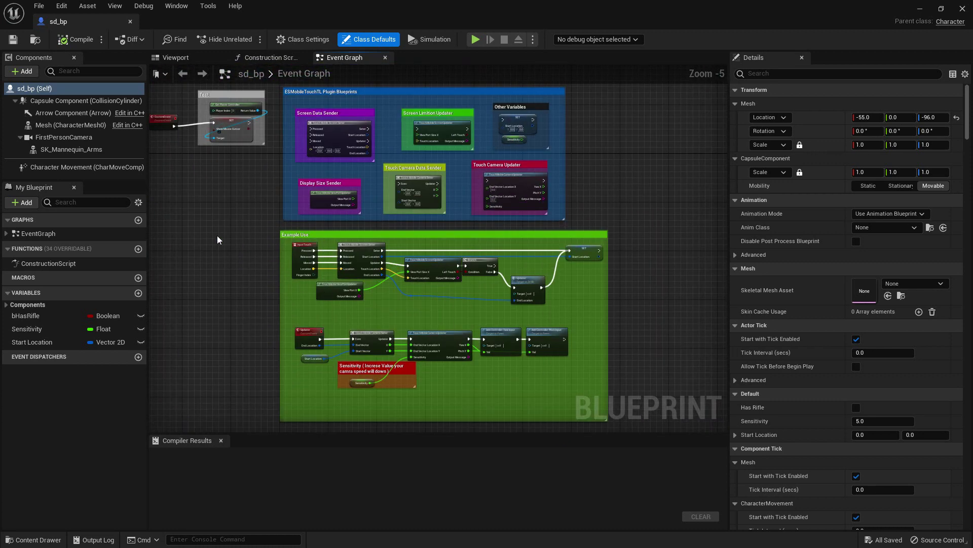
# Select the SK_Mannequin_Arms mesh in the sd_bp viewport and dock the blueprint editor between Project Settings and Plugins in the main window
pyautogui.click(173, 58)
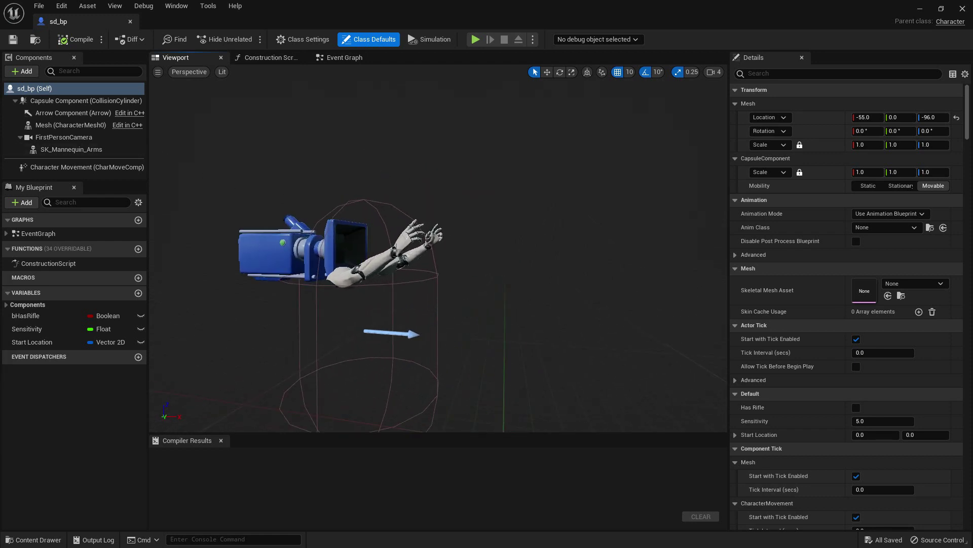
pyautogui.click(385, 259)
pyautogui.keyDown('alt'); pyautogui.moveTo(386, 259); pyautogui.dragTo(497, 259); pyautogui.keyUp('alt')
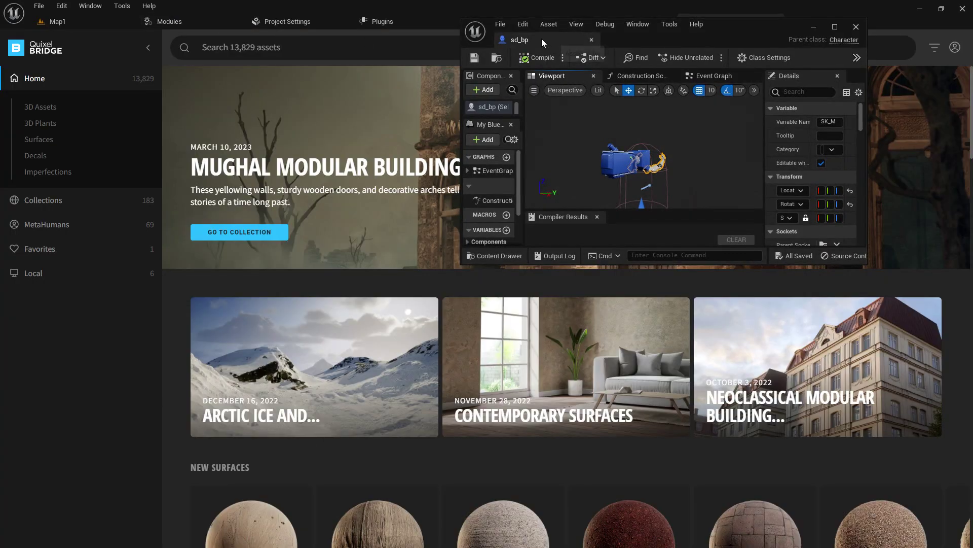
pyautogui.moveTo(541, 38); pyautogui.dragTo(372, 18)
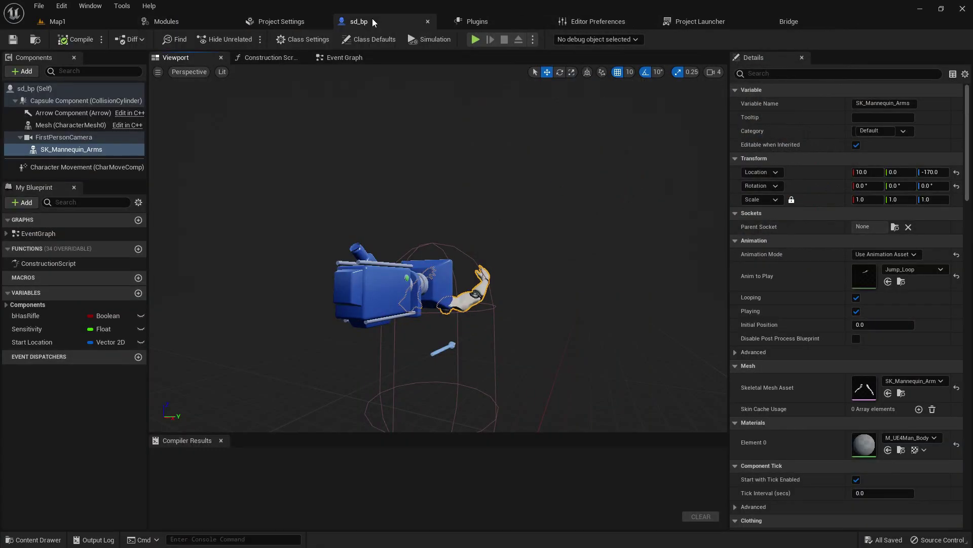
# Try to play Map1, open the BP_Weapon_Component blueprint flagged for compiler errors, and recompile it
pyautogui.click(53, 23)
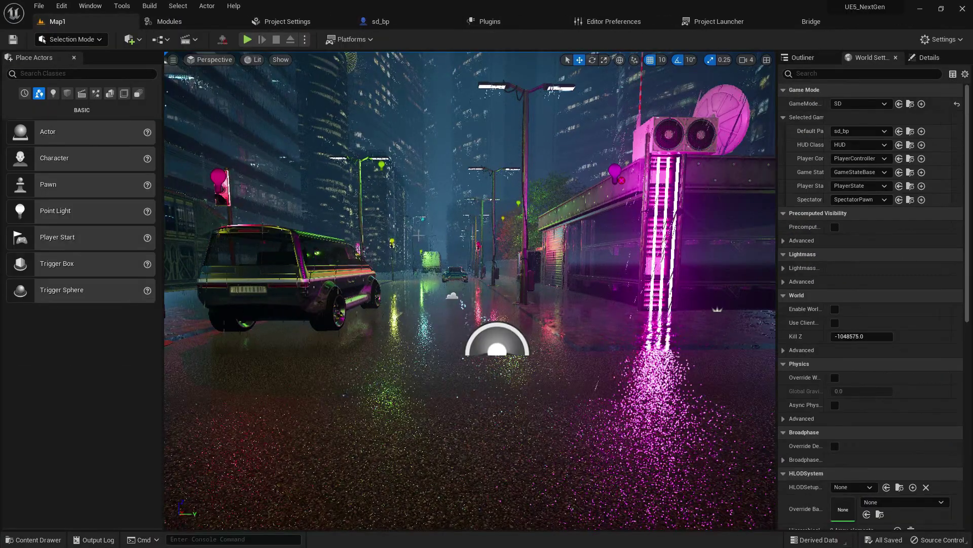
pyautogui.click(246, 39)
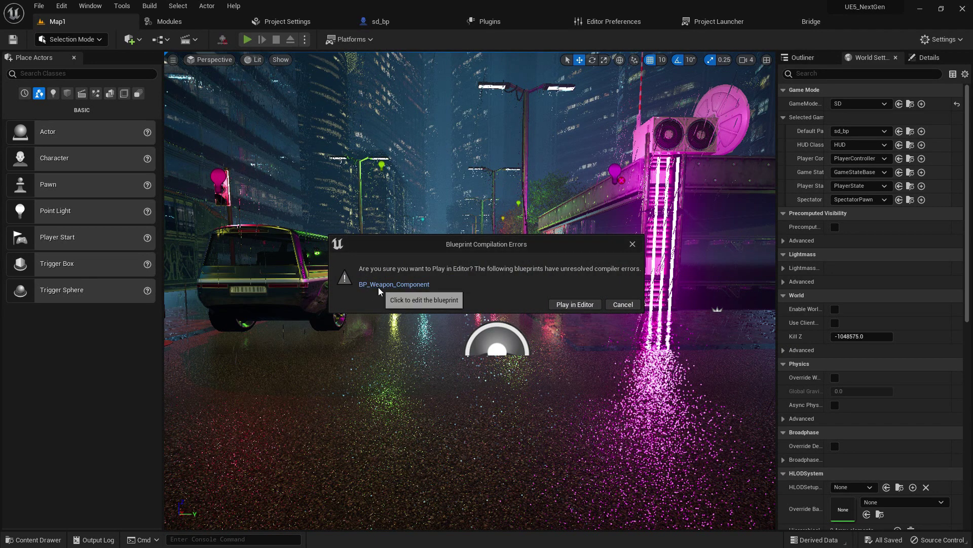
pyautogui.click(391, 284)
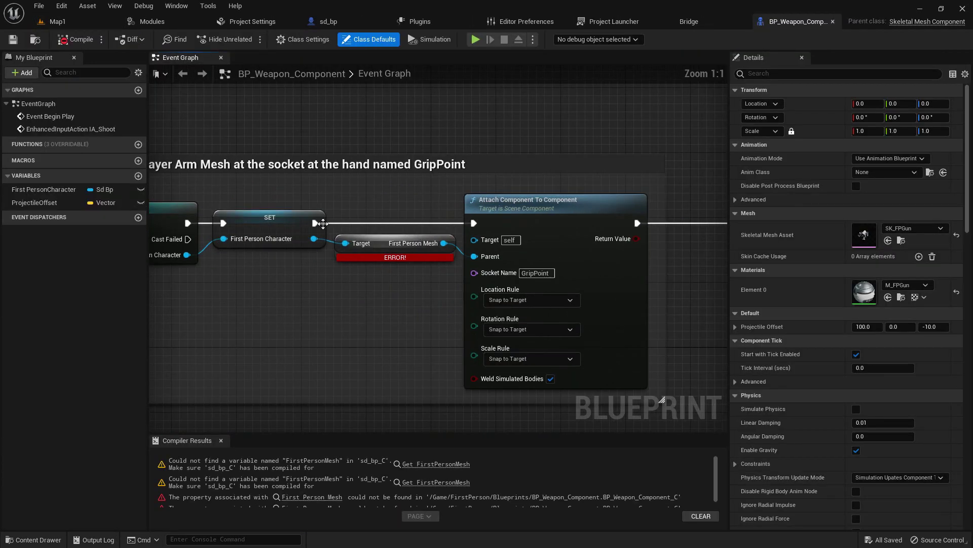
pyautogui.click(76, 40)
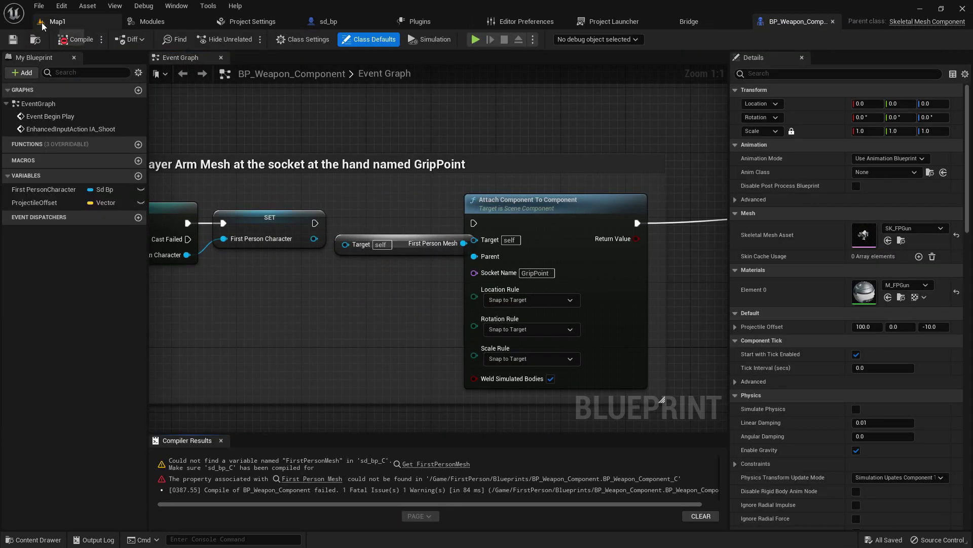
# Detach and close the BP_Weapon_Component editor, and try to play Map1 again
pyautogui.click(42, 24)
pyautogui.moveTo(918, 21); pyautogui.dragTo(306, 208)
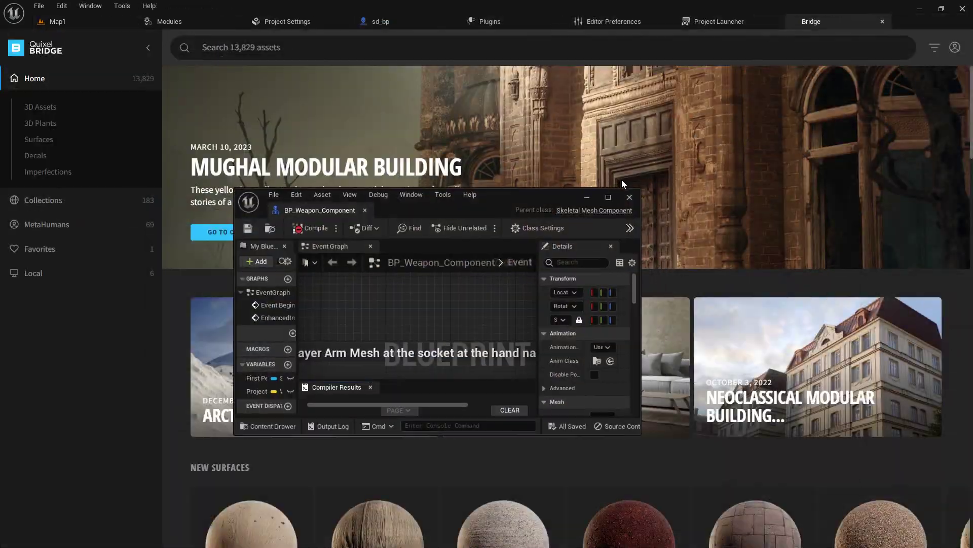
pyautogui.click(627, 197)
pyautogui.click(60, 23)
pyautogui.click(246, 41)
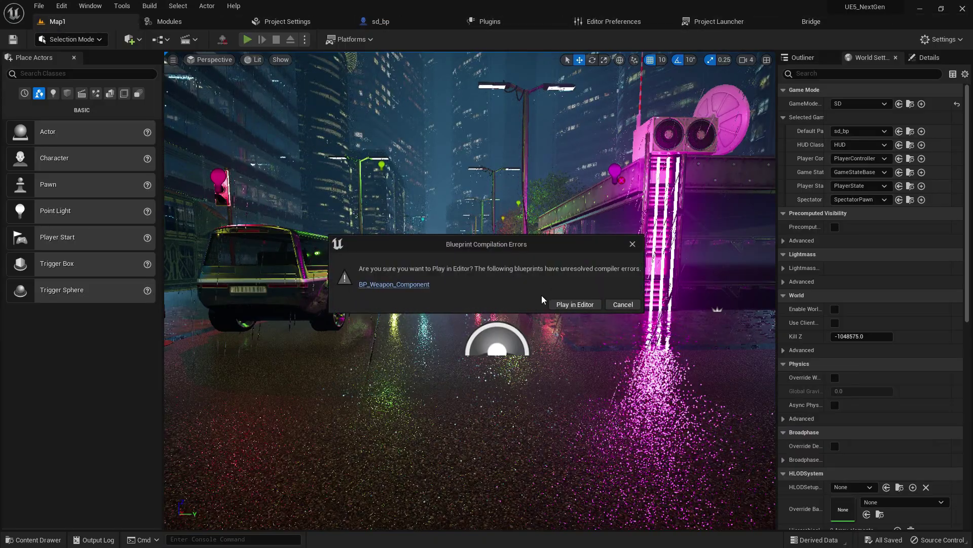
# Reopen BP_Weapon_Component, delete the faulty First Person Mesh node in the fire montage section, and compile the blueprint
pyautogui.click(375, 287)
pyautogui.scroll(-7, 456, 295)
pyautogui.moveTo(465, 300); pyautogui.dragTo(434, 112, button='right')
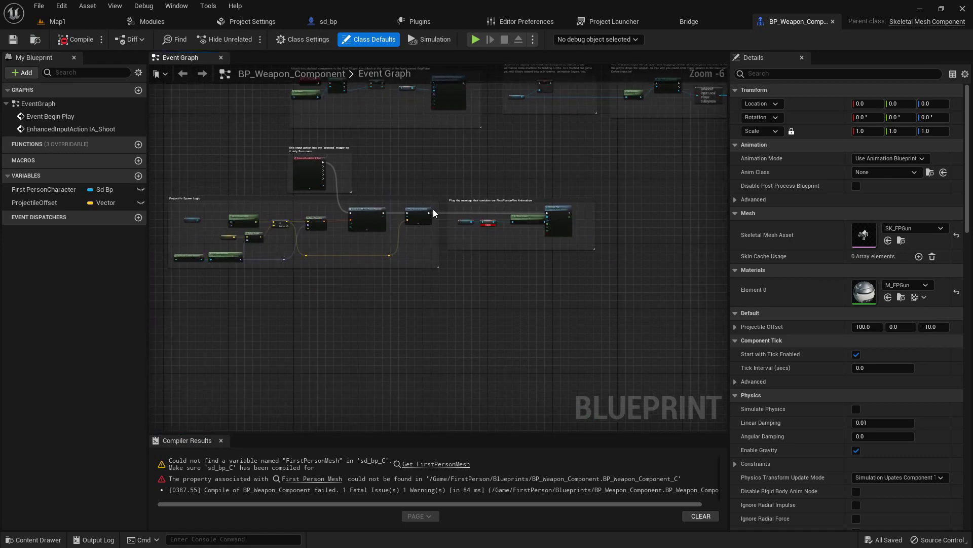
pyautogui.scroll(3, 468, 228)
pyautogui.click(532, 228)
pyautogui.click(82, 40)
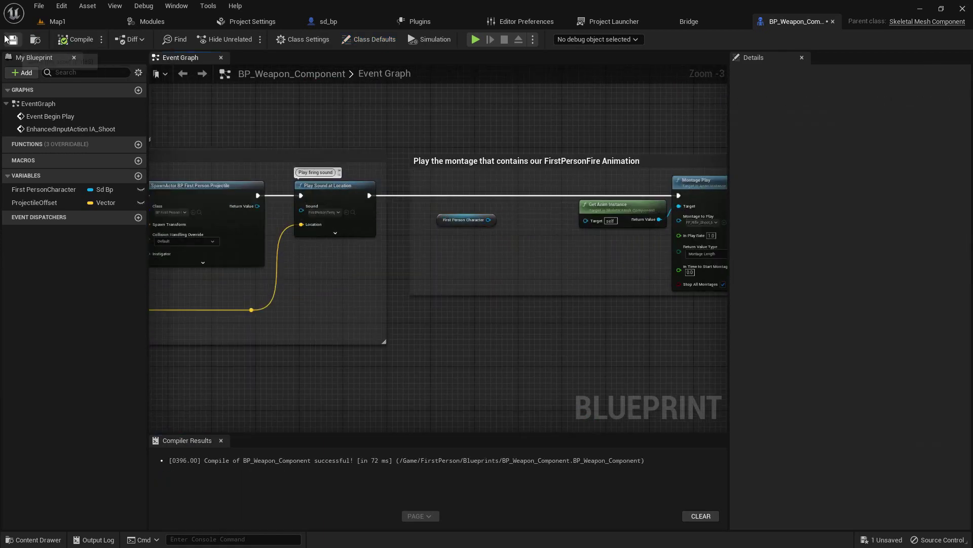
# Play-test Map1 with the sd_bp character, walking forward and back along the street, and stop the session
pyautogui.click(44, 24)
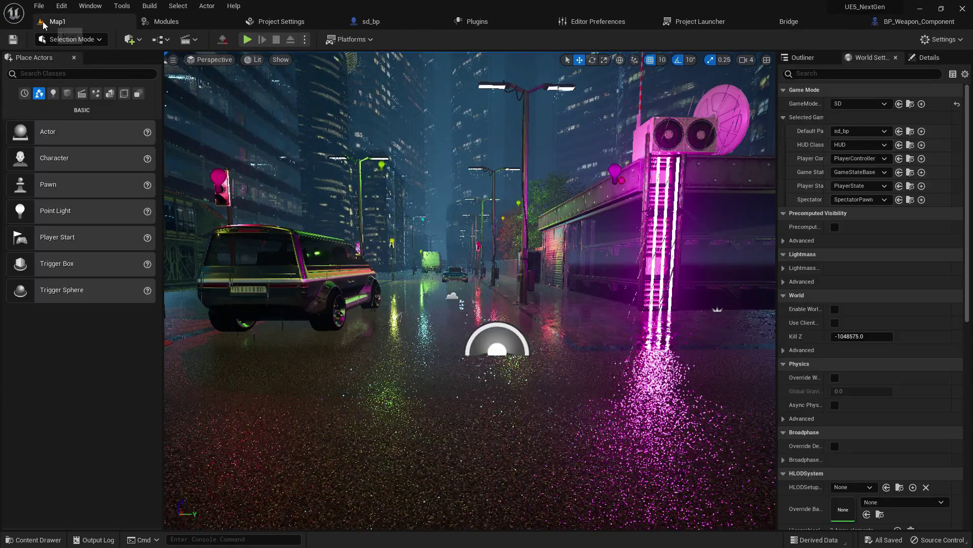
pyautogui.click(247, 39)
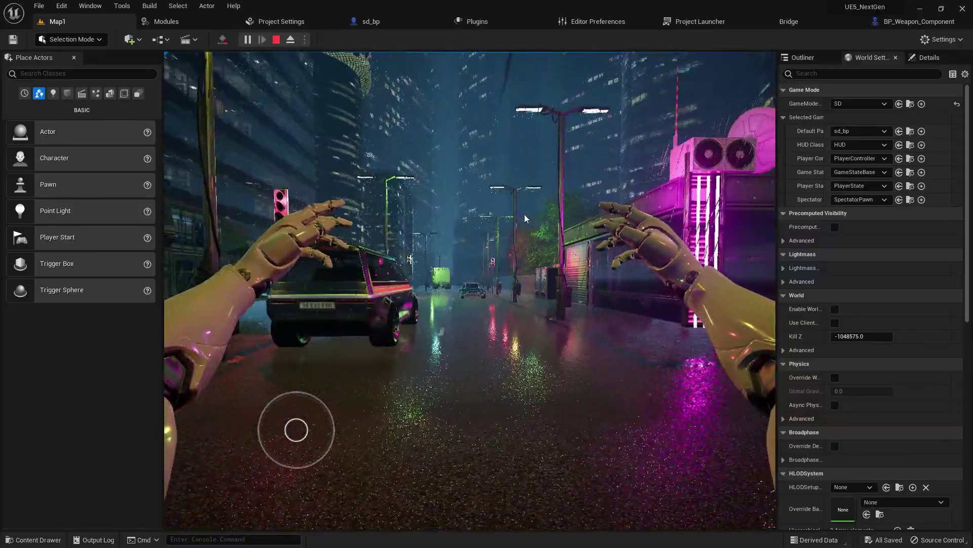
pyautogui.press('w')
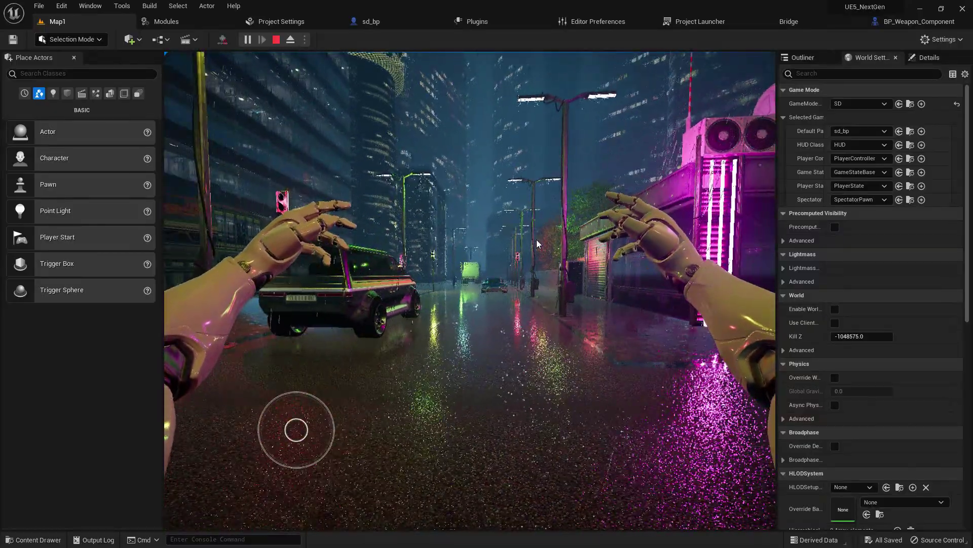
pyautogui.press('w')
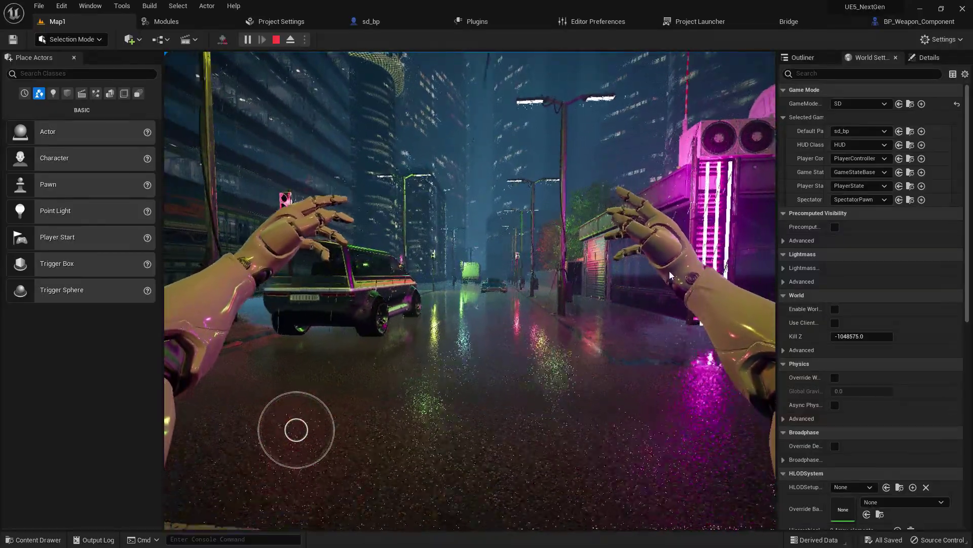
pyautogui.press('w')
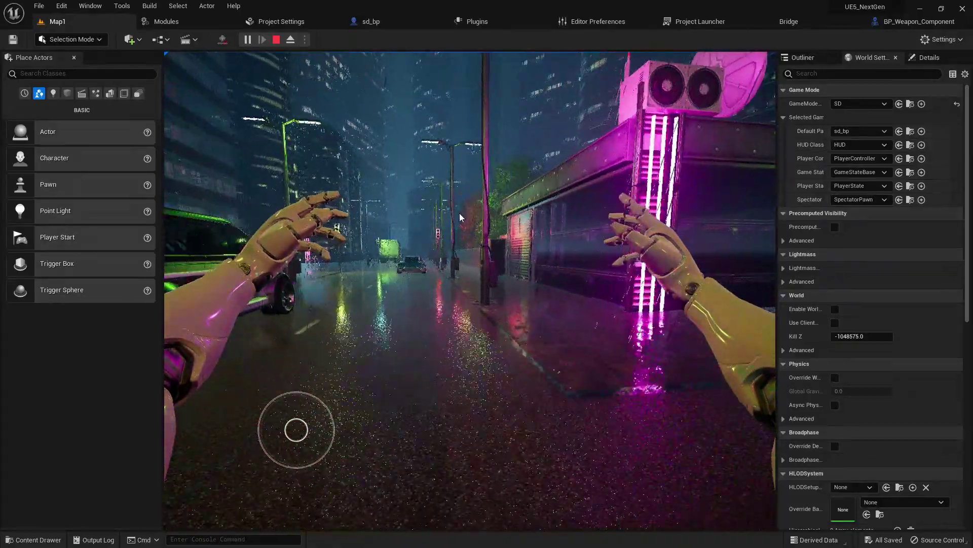
pyautogui.press('s')
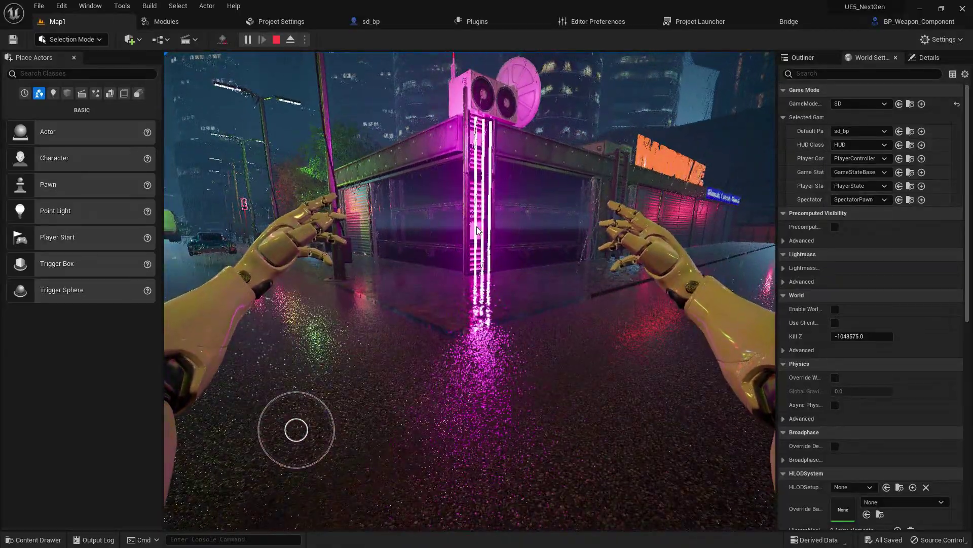
pyautogui.press('Escape')
# Return to the sd_bp blueprint and inspect the SK_Mannequin_Arms mesh from the side in its 3D view
pyautogui.click(371, 21)
pyautogui.press('w')
pyautogui.moveTo(439, 192)
pyautogui.mouseDown(button='right')
pyautogui.moveTo(457, 195)
pyautogui.moveTo(395, 213)
pyautogui.moveTo(436, 195)
pyautogui.mouseUp(button='right')
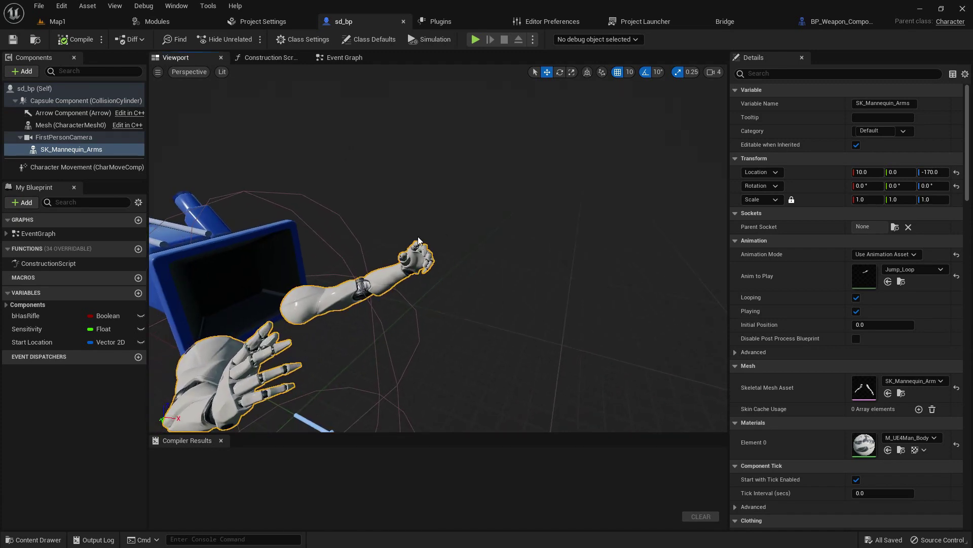
pyautogui.press('a')
pyautogui.moveTo(418, 241); pyautogui.dragTo(464, 241, button='right')
pyautogui.press('d')
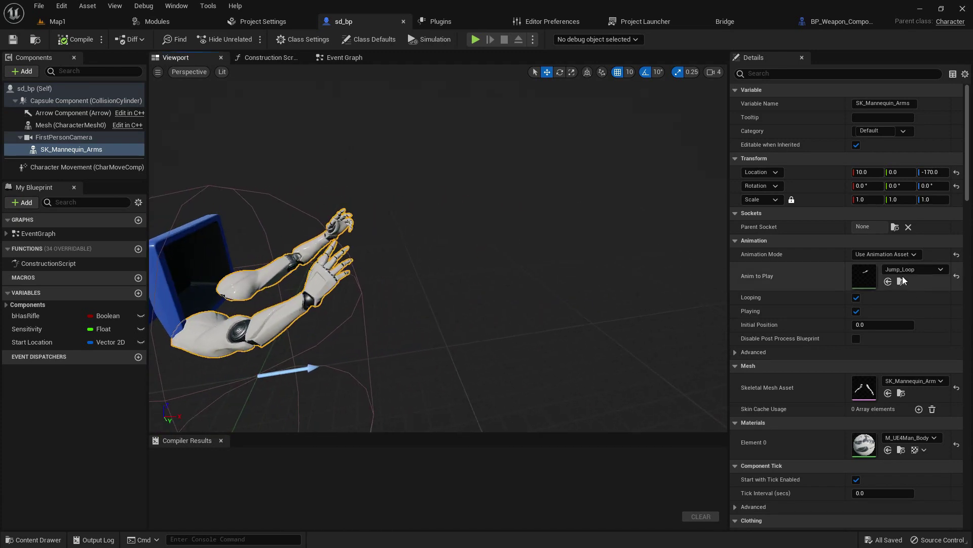
# Locate the arms' Jump_Loop animation among the project assets and search the FirstPersonMage folder for "loop"
pyautogui.click(902, 281)
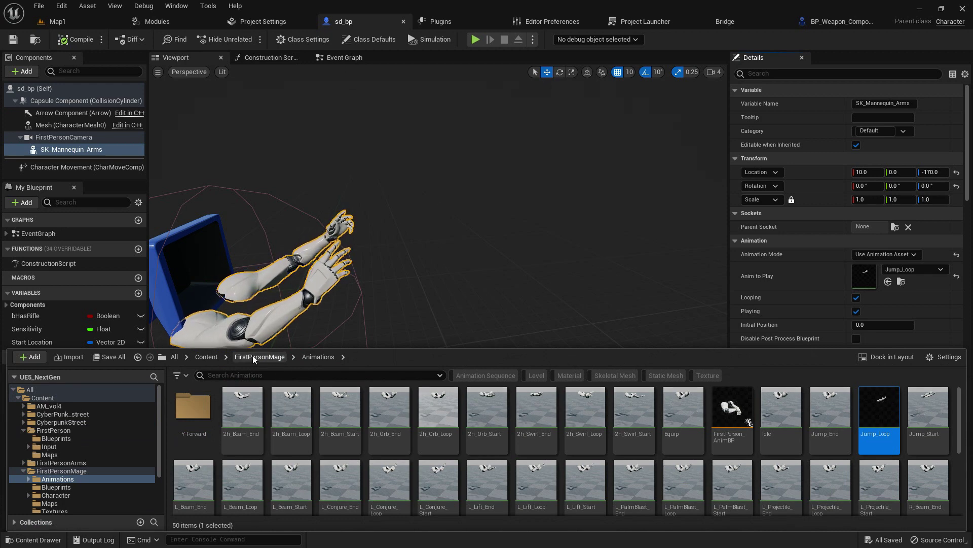
pyautogui.click(252, 357)
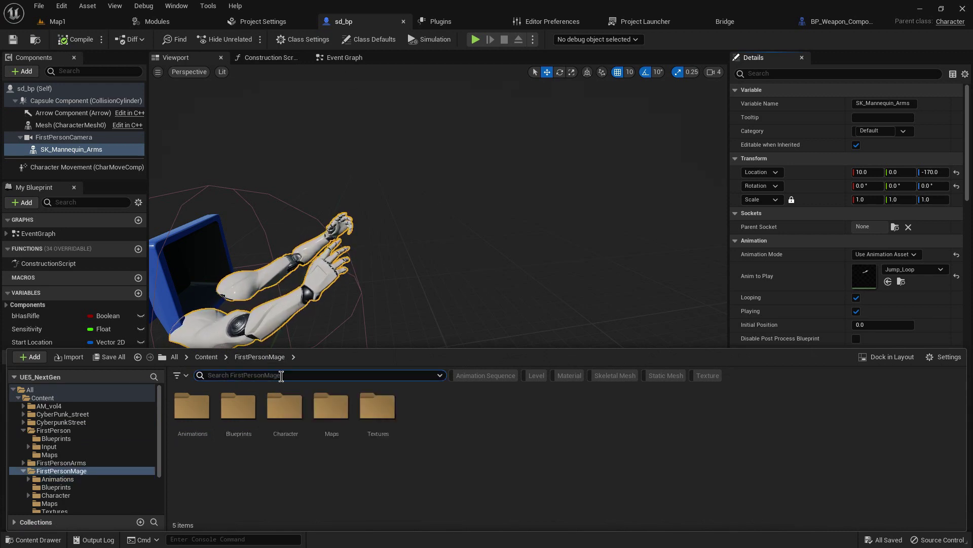
pyautogui.write('loop')
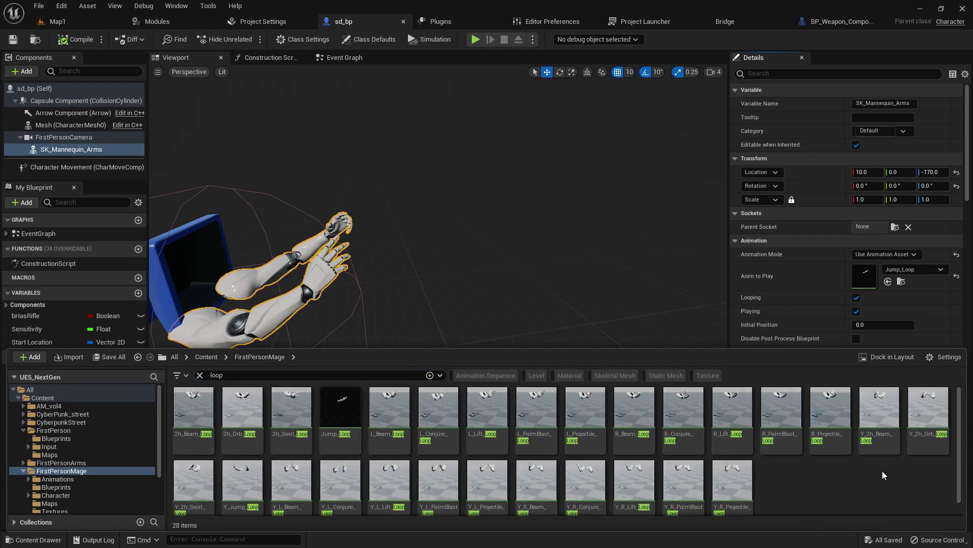
# Preview the 2h_Beam_Loop, 2h_Orb_Loop, 2h_Swirl_Loop, Jump_Loop and L_Beam_Loop animations on the arms mesh
pyautogui.click(206, 414)
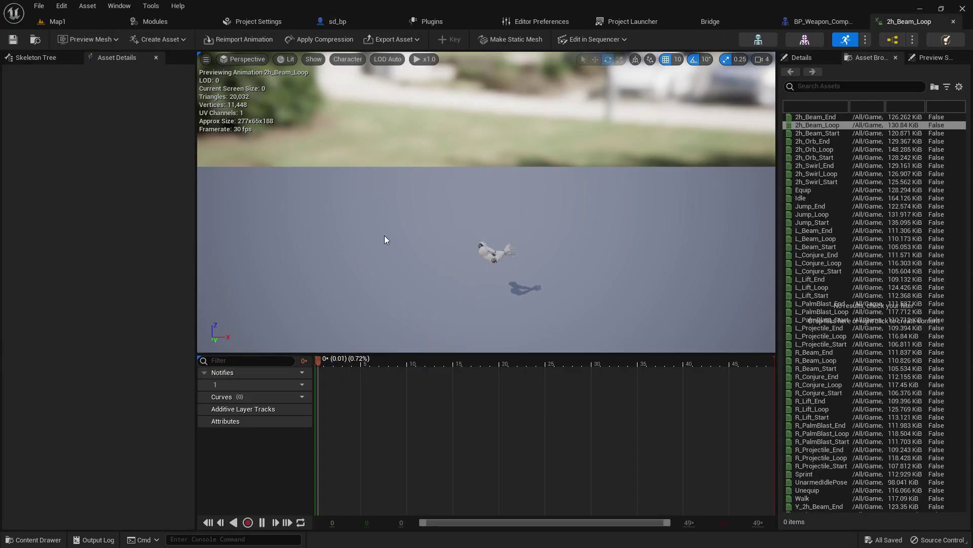
pyautogui.moveTo(530, 228); pyautogui.dragTo(629, 253, button='right')
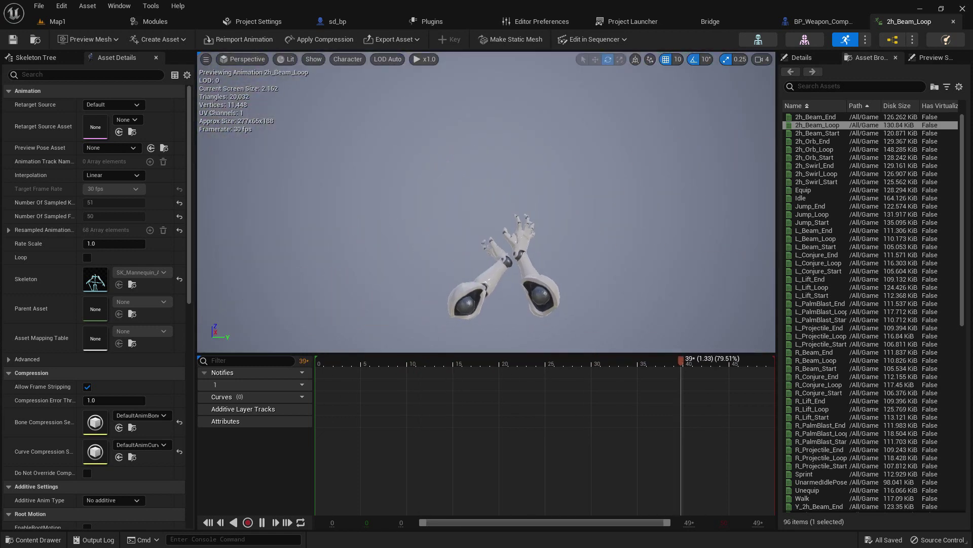
pyautogui.hotkey('ctrl', 'space')
pyautogui.doubleClick(243, 408)
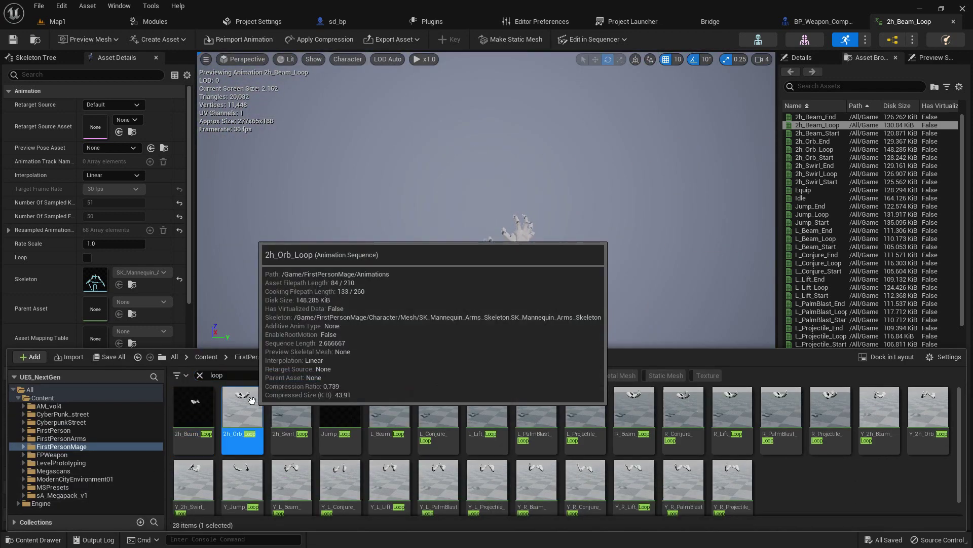
pyautogui.doubleClick(291, 409)
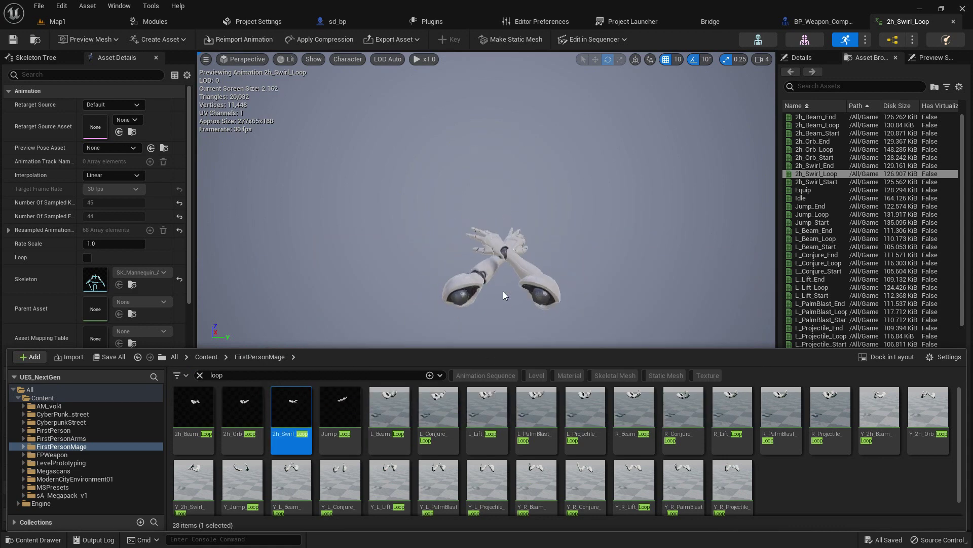
pyautogui.doubleClick(338, 400)
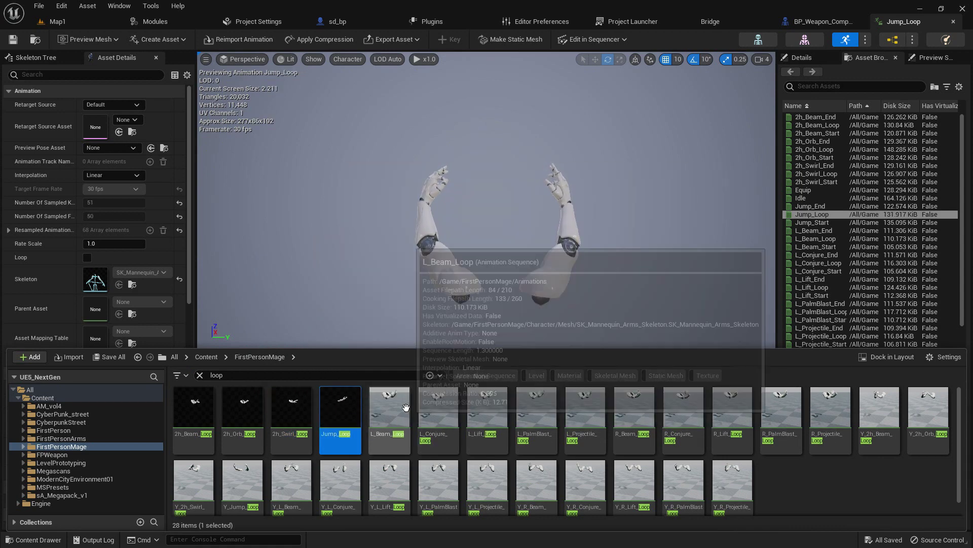
pyautogui.doubleClick(403, 413)
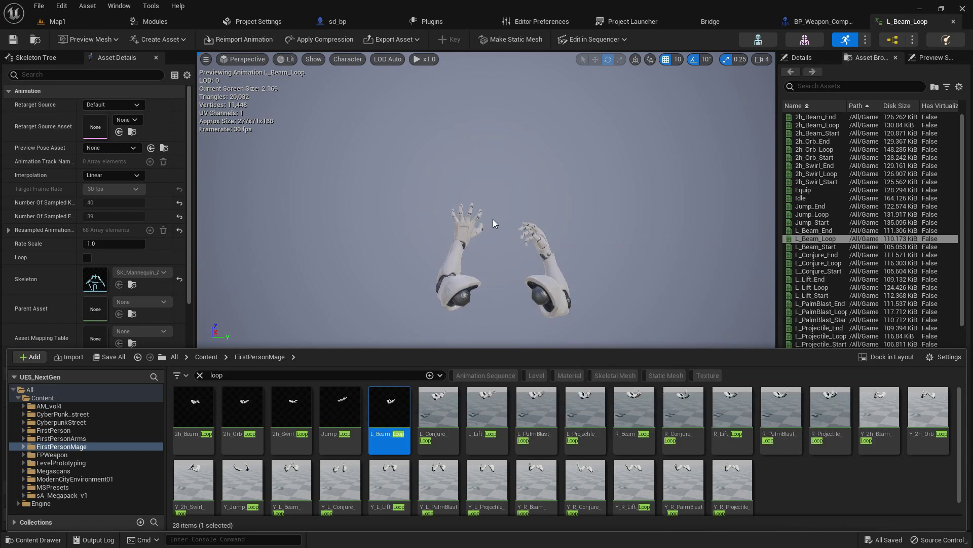
pyautogui.moveTo(495, 240); pyautogui.dragTo(388, 280, button='right')
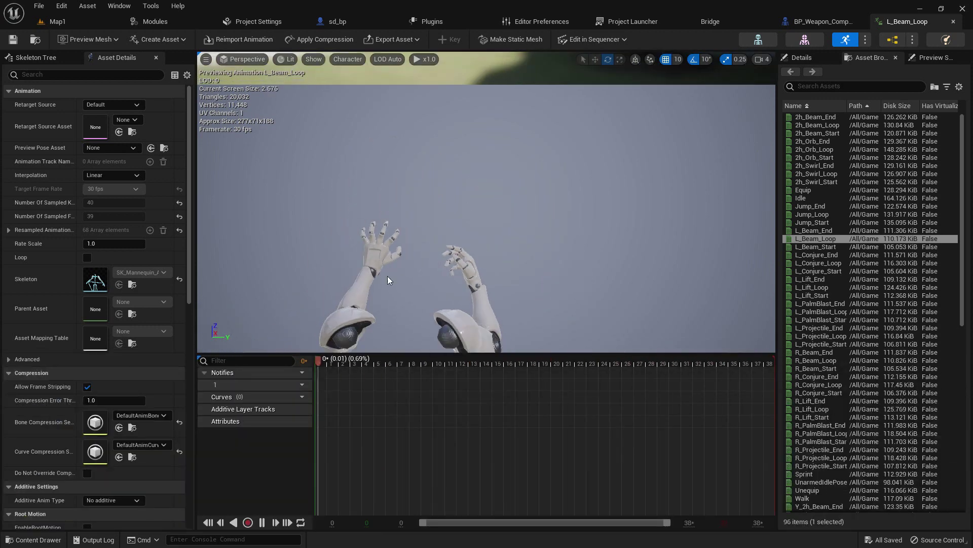
# Preview the L_Conjure_Loop, L_Lift_Loop, L_PalmBlast_Loop, L_Projectile_Loop and R_Beam_Loop animations
pyautogui.click(57, 537)
pyautogui.doubleClick(439, 406)
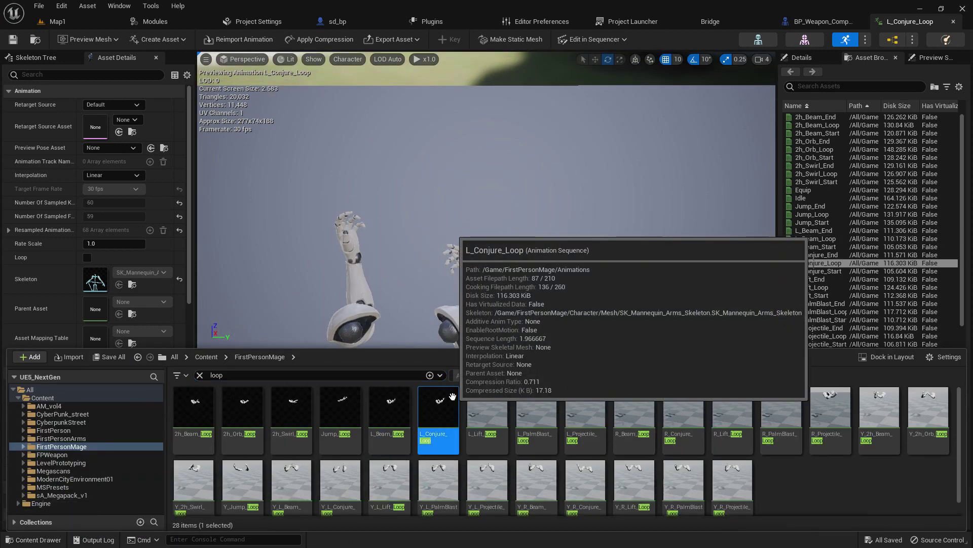
pyautogui.click(495, 400)
pyautogui.doubleClick(536, 401)
pyautogui.doubleClick(584, 400)
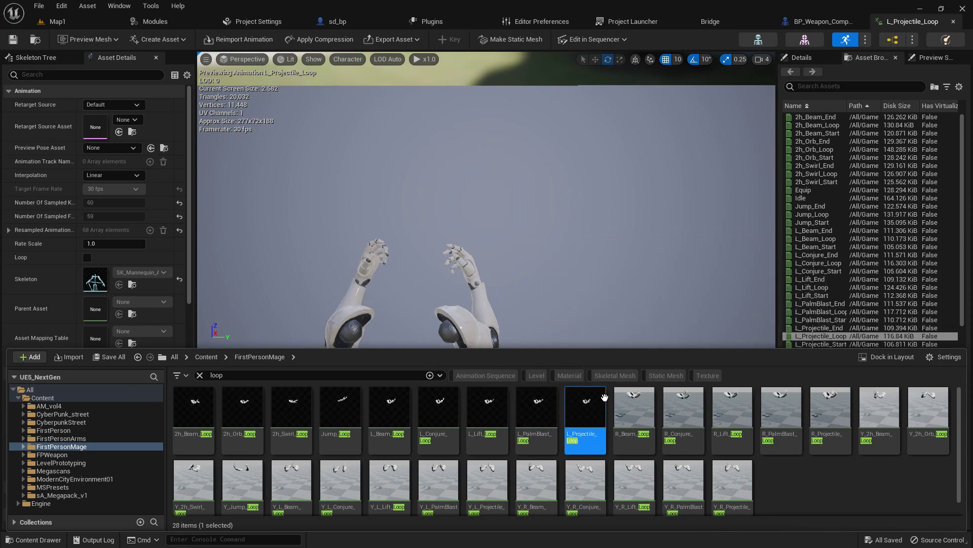
pyautogui.click(617, 396)
pyautogui.doubleClick(616, 395)
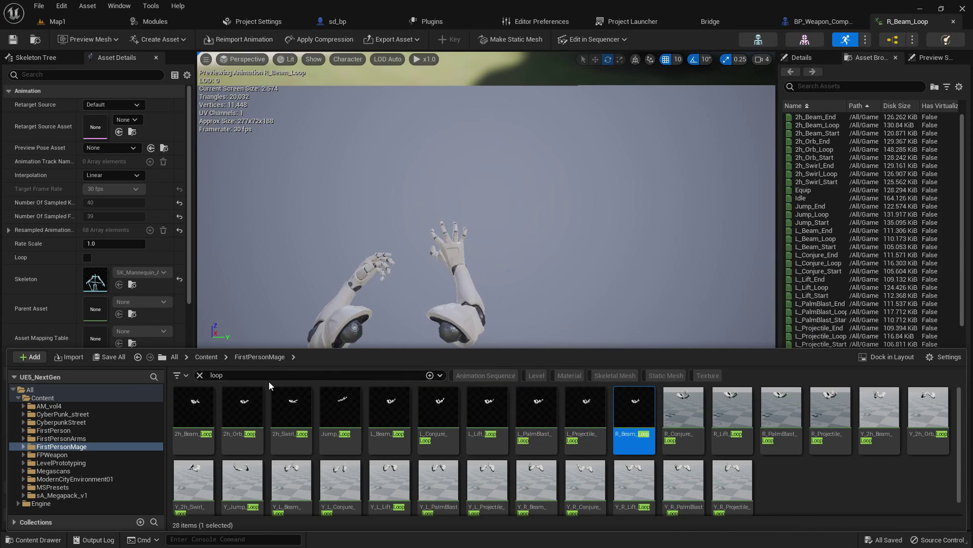
# Search the FirstPersonMage folder for "start" and preview the 2h_Beam_Start and Jump_Start animations
pyautogui.click(242, 375)
pyautogui.press('BackSpace')
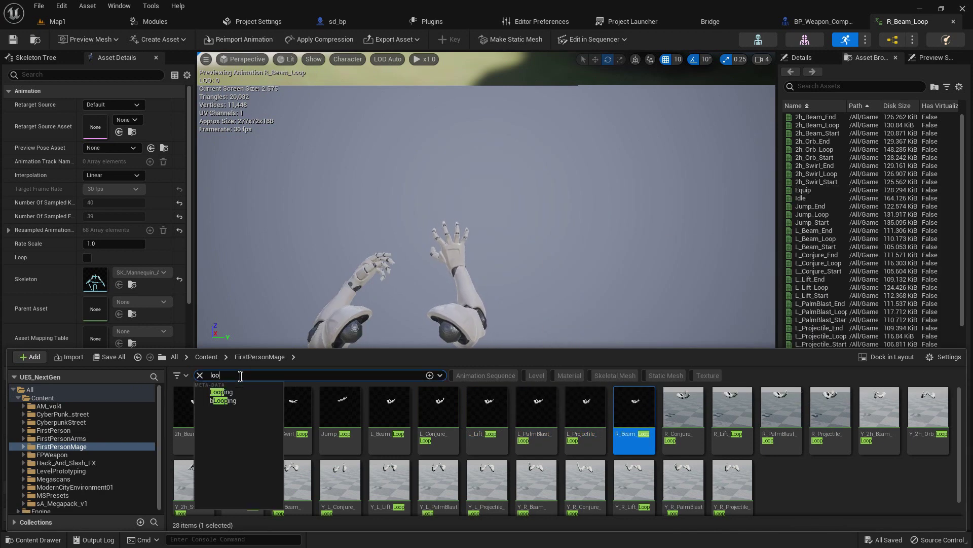
pyautogui.write('start')
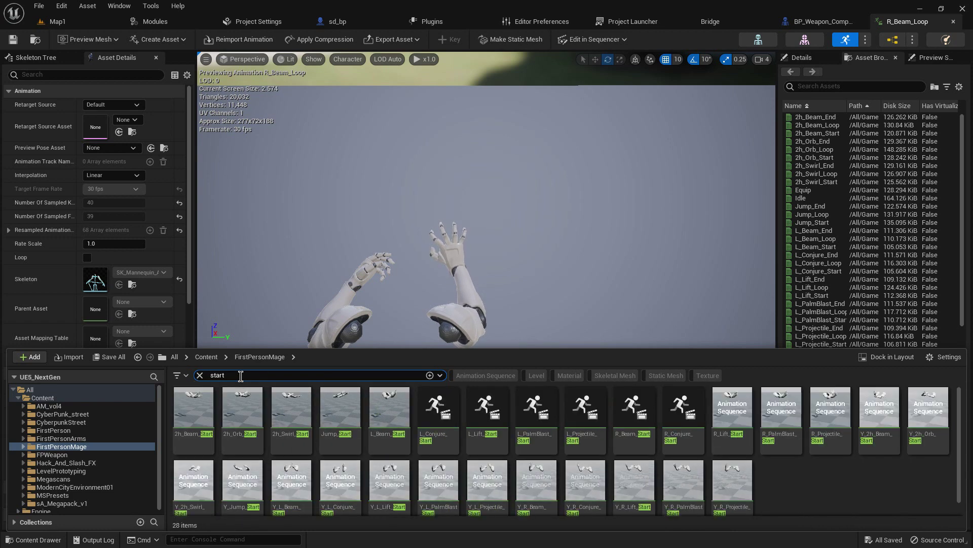
pyautogui.doubleClick(194, 408)
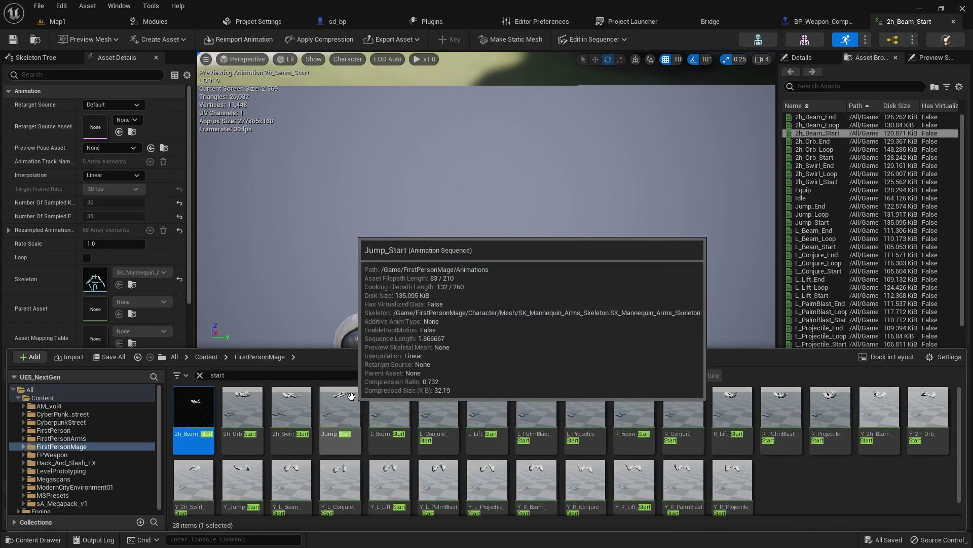
pyautogui.doubleClick(340, 408)
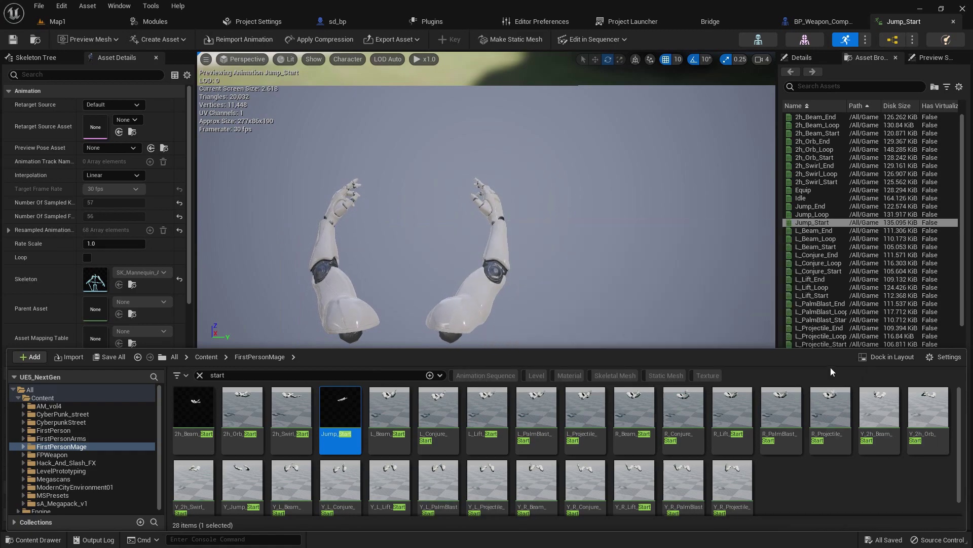
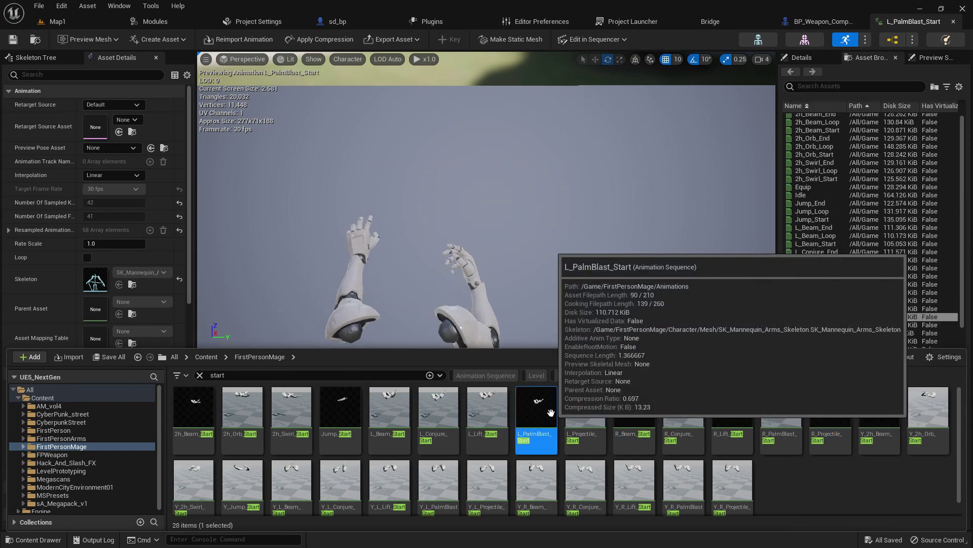
# Preview the L_Projectile_Start, R_Beam_Start, L_Lift_Start and L_Conjure_Start animations
pyautogui.click(578, 411)
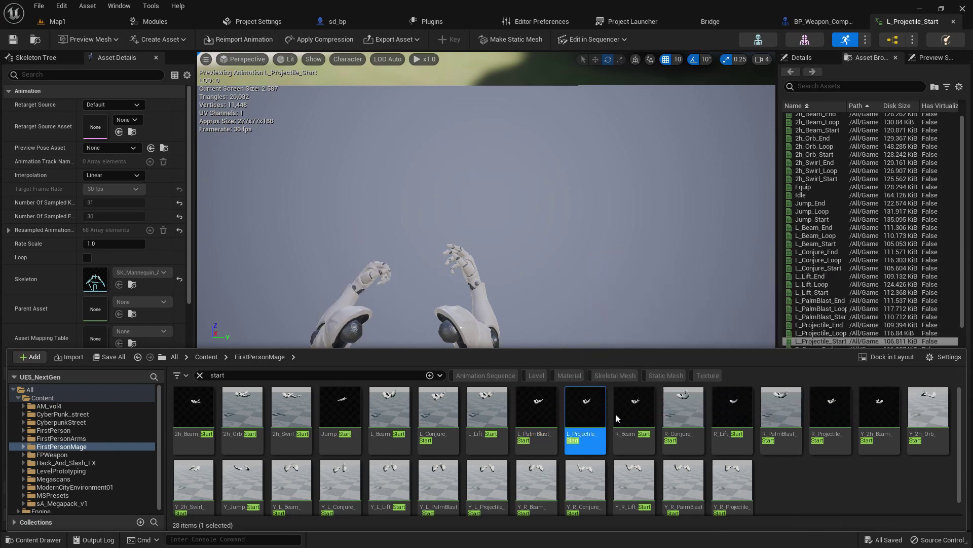
pyautogui.doubleClick(633, 411)
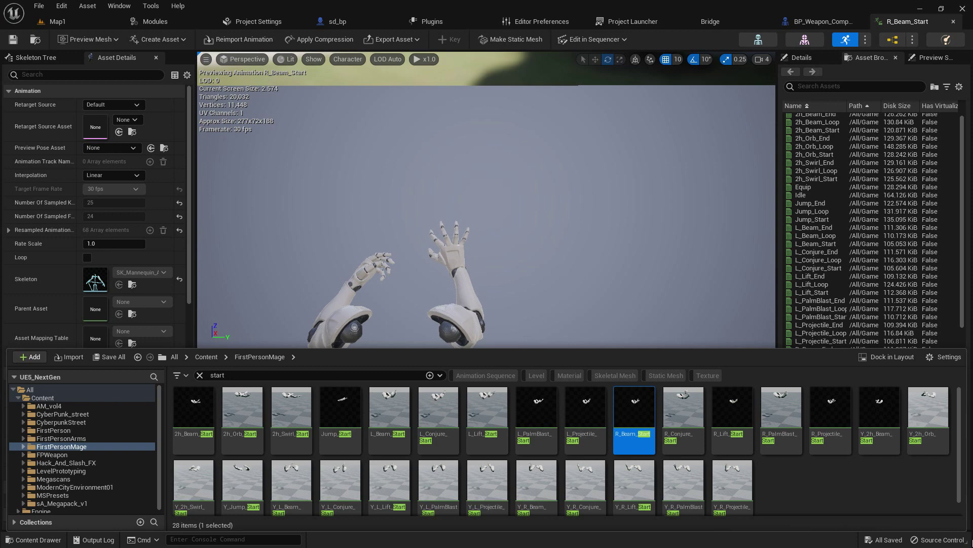
pyautogui.doubleClick(488, 408)
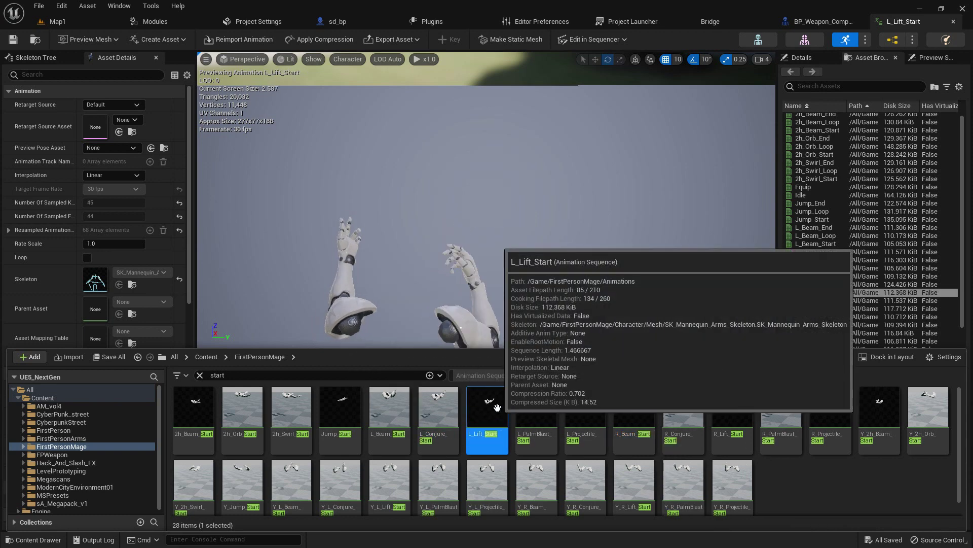
pyautogui.doubleClick(439, 408)
# Preview the L_Beam_Start, Jump_Start, 2h_Swirl_Start and 2h_Orb_Start animations
pyautogui.doubleClick(392, 408)
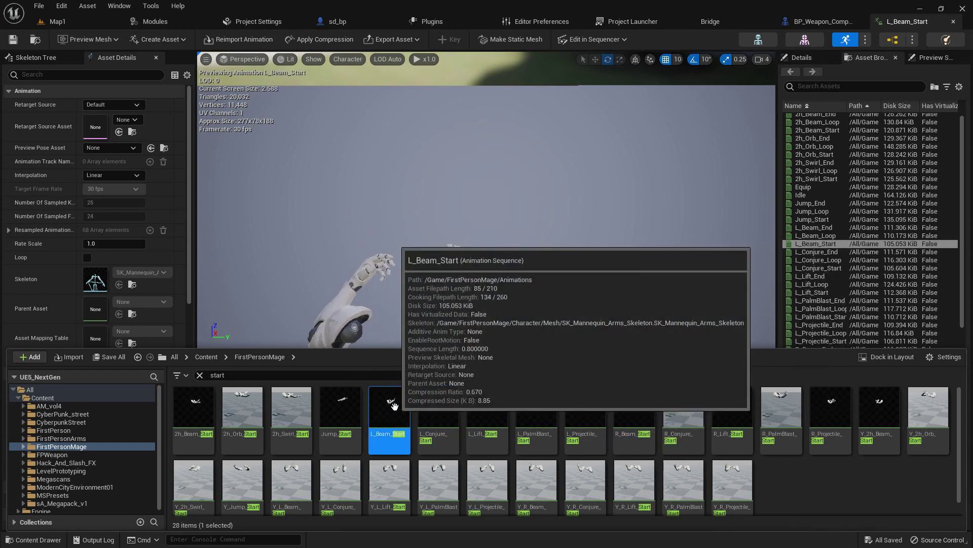
pyautogui.doubleClick(340, 408)
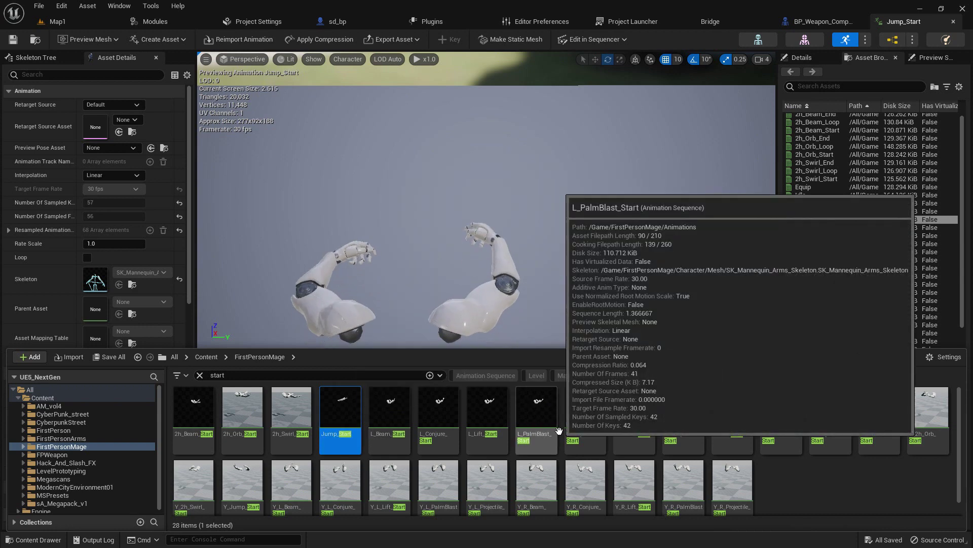
pyautogui.doubleClick(292, 408)
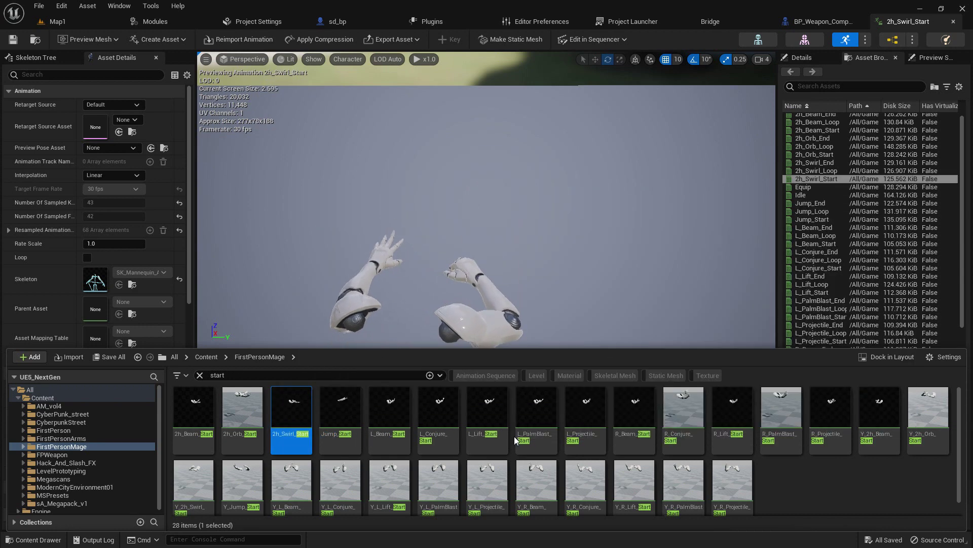
pyautogui.doubleClick(242, 408)
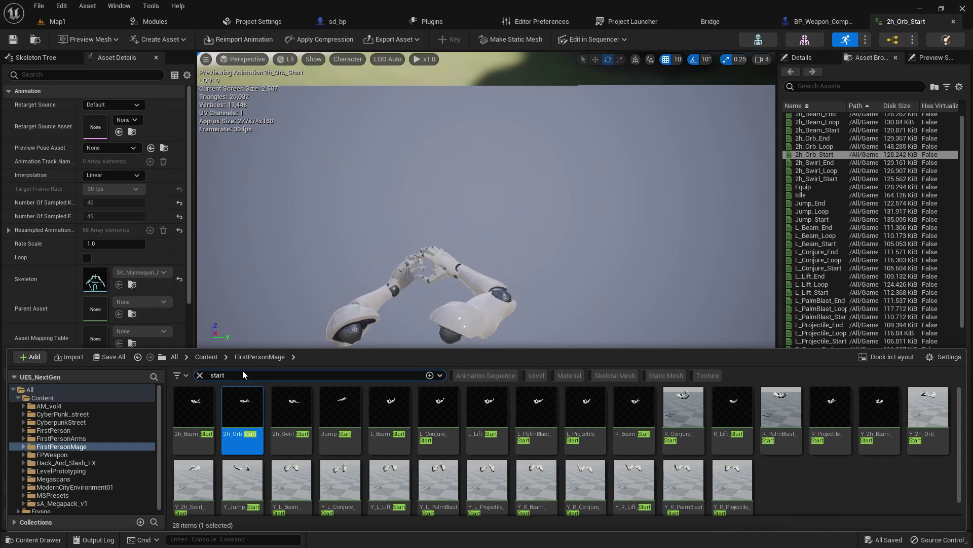
# Search the FirstPersonMage folder for "orb" and preview the 2h_Orb_Loop and 2h_Orb_End animations
pyautogui.press('BackSpace')
pyautogui.press('BackSpace')
pyautogui.press('BackSpace')
pyautogui.press('BackSpace')
pyautogui.press('BackSpace')
pyautogui.write('or')
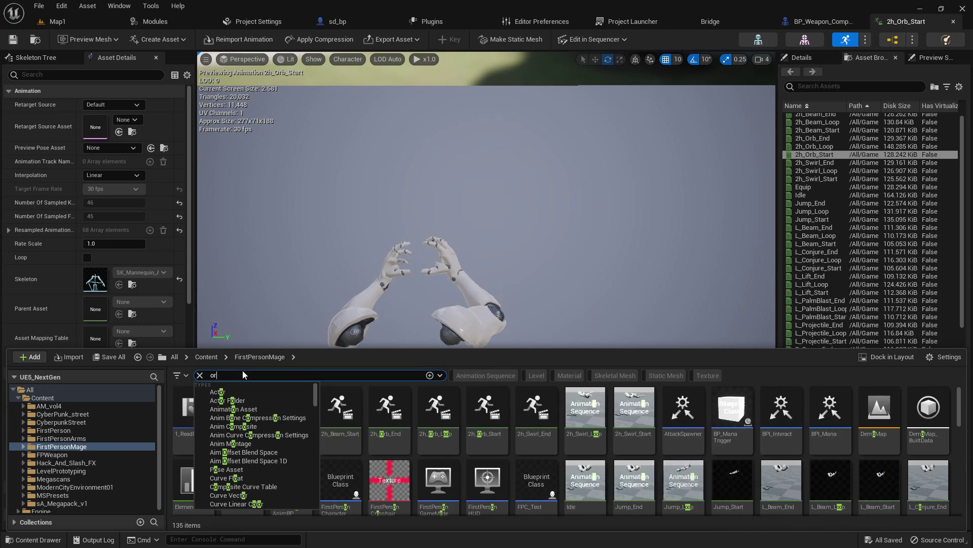
pyautogui.write('b')
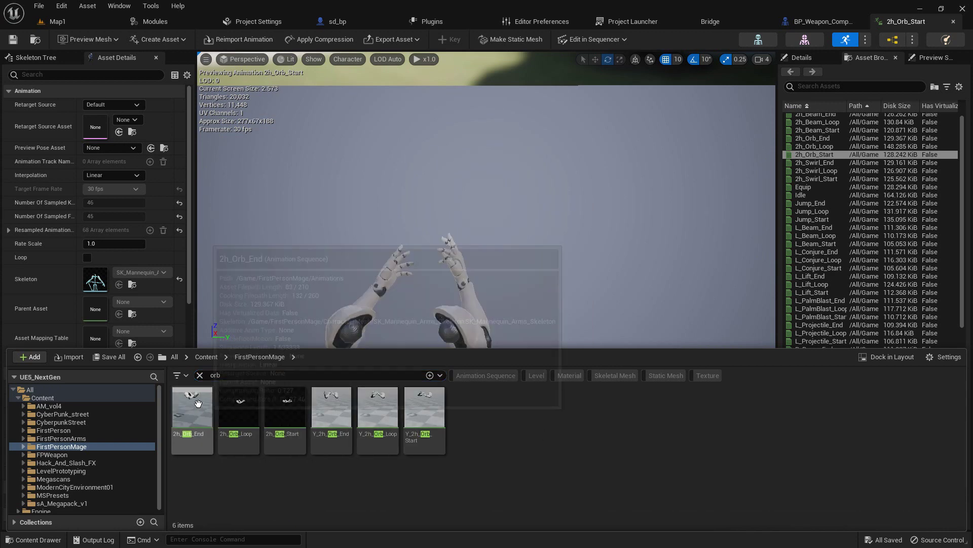
pyautogui.click(285, 408)
pyautogui.click(199, 411)
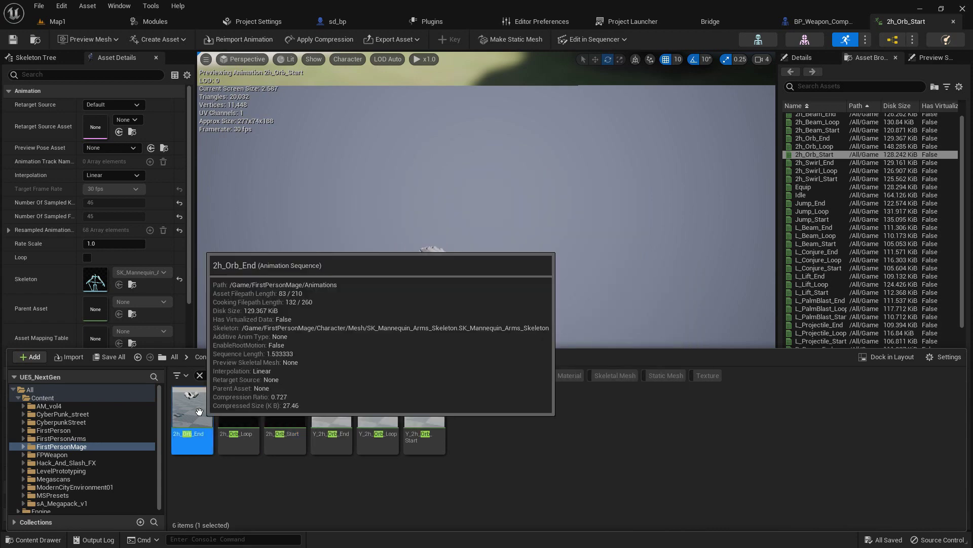
pyautogui.doubleClick(238, 408)
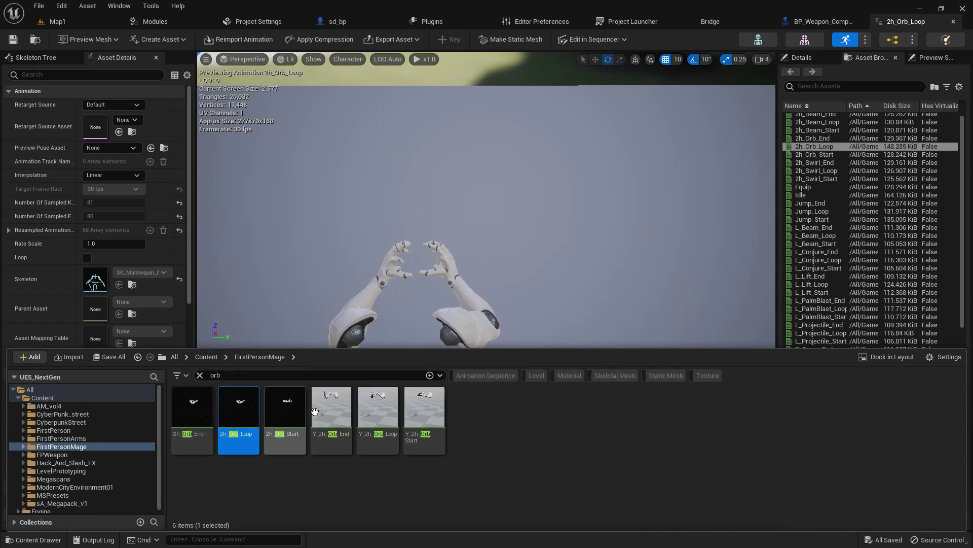
pyautogui.doubleClick(193, 408)
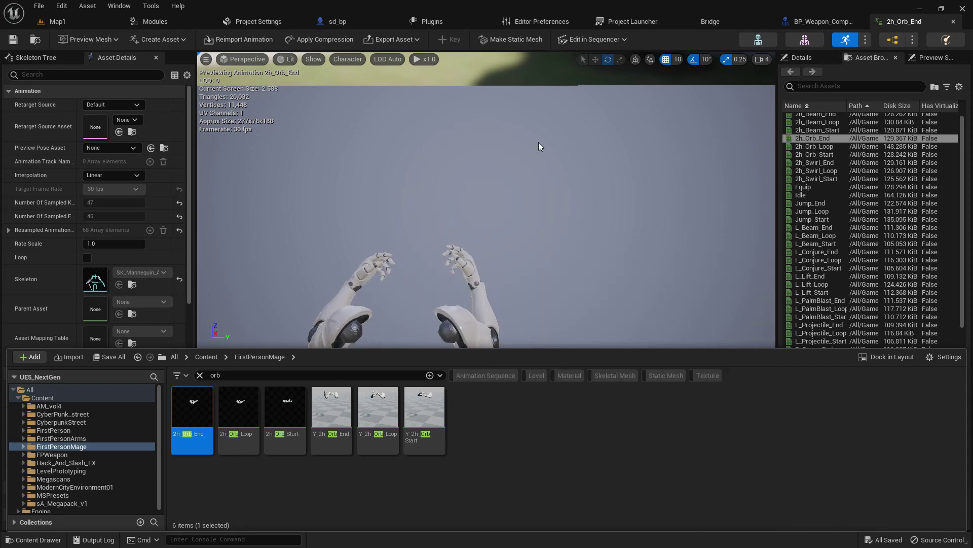
# Add a custom event named Attack in an empty area of sd_bp's Event Graph
pyautogui.click(341, 21)
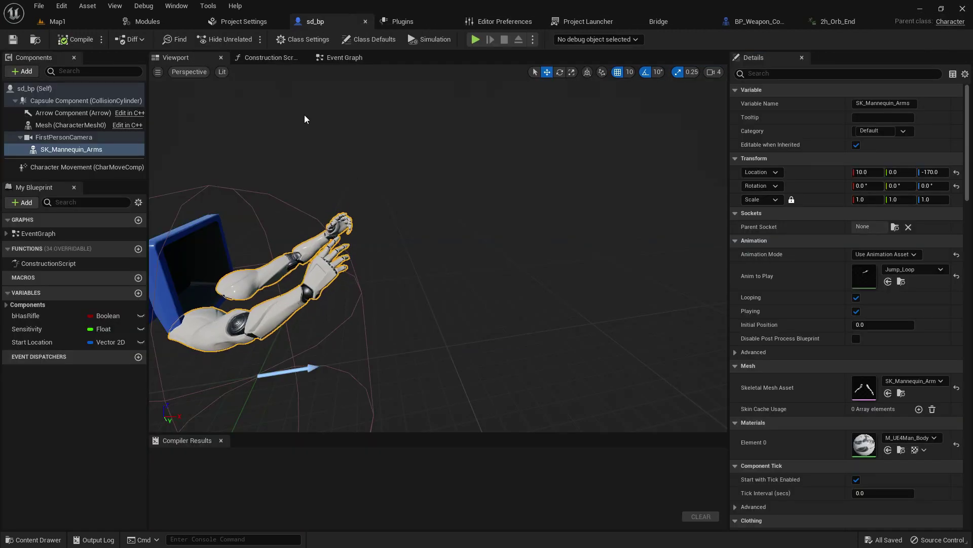
pyautogui.click(344, 58)
pyautogui.scroll(-4, 351, 101)
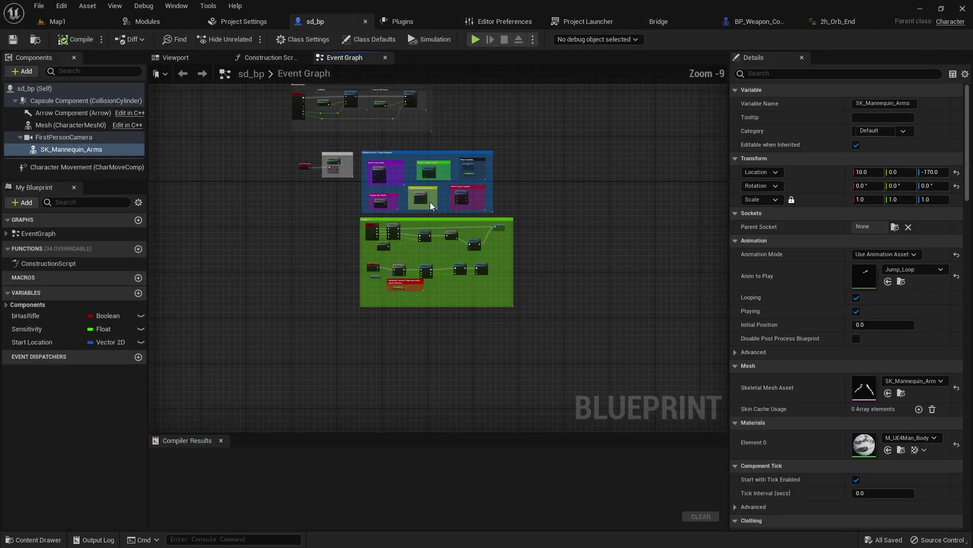
pyautogui.rightClick(221, 211)
pyautogui.write('custom')
pyautogui.press('Return')
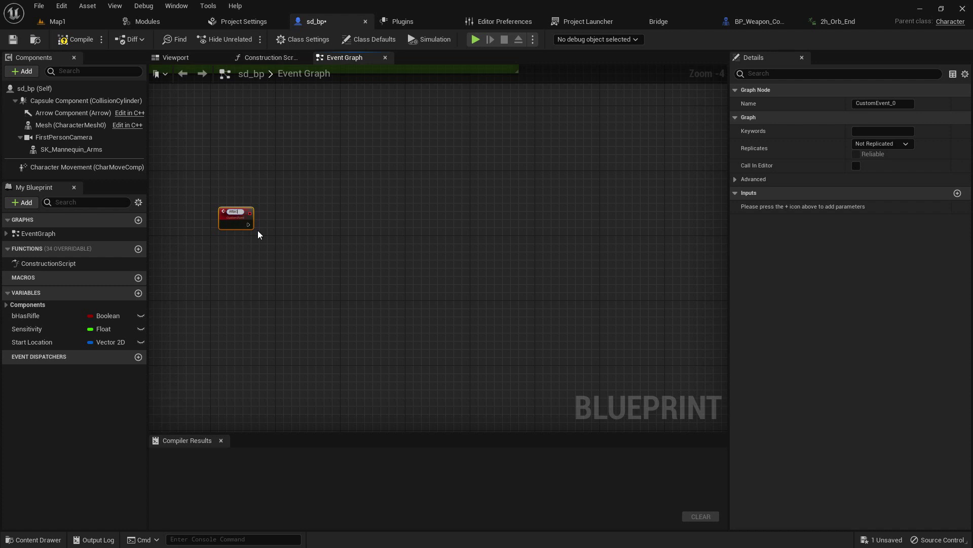
pyautogui.scroll(5, 227, 241)
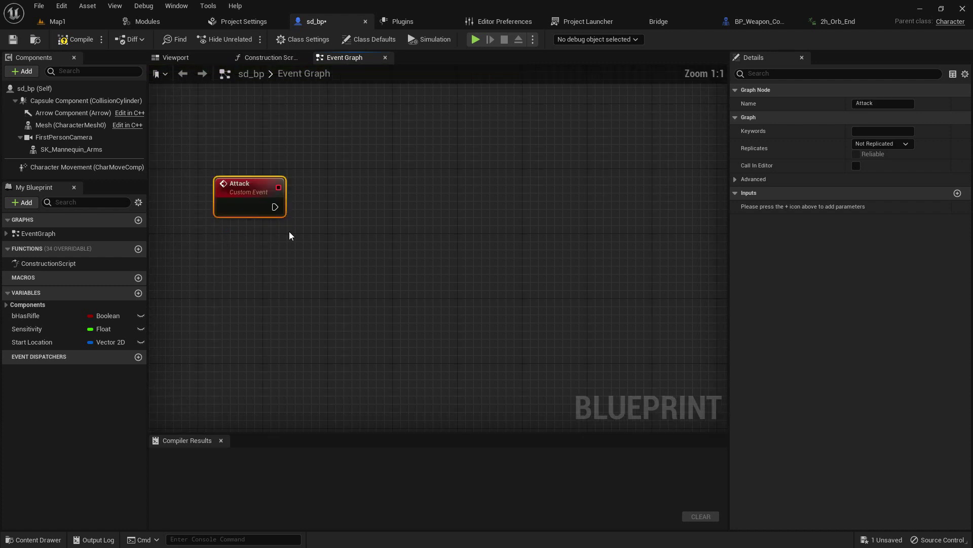
# Add a Play Animation node targeting SK Mannequin Arms and run it from the Attack event
pyautogui.click(28, 540)
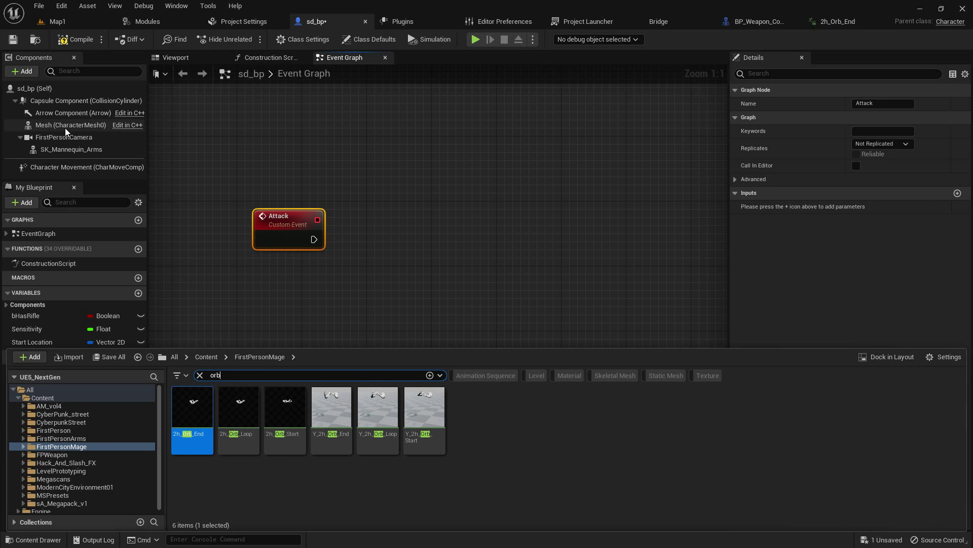
pyautogui.moveTo(71, 149); pyautogui.dragTo(378, 214)
pyautogui.write('play ')
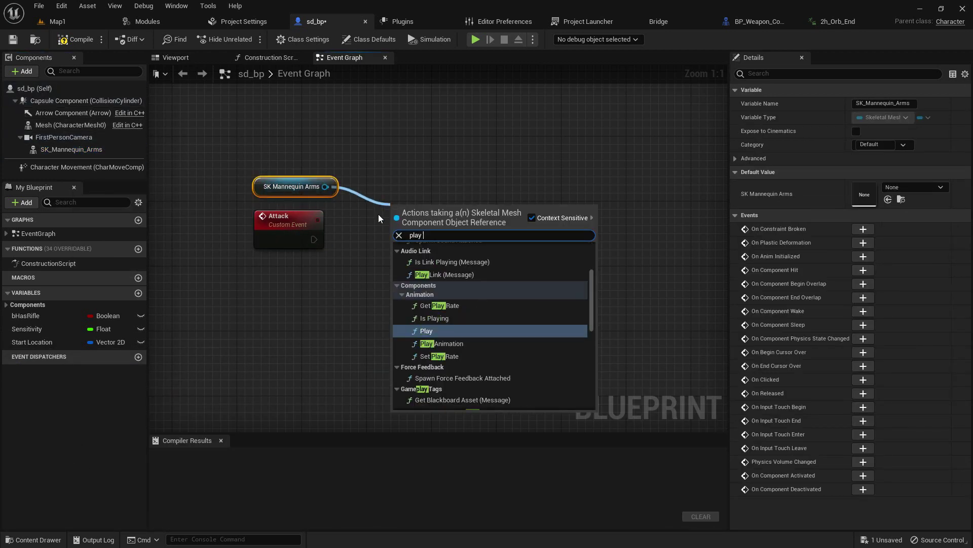
pyautogui.write('anima')
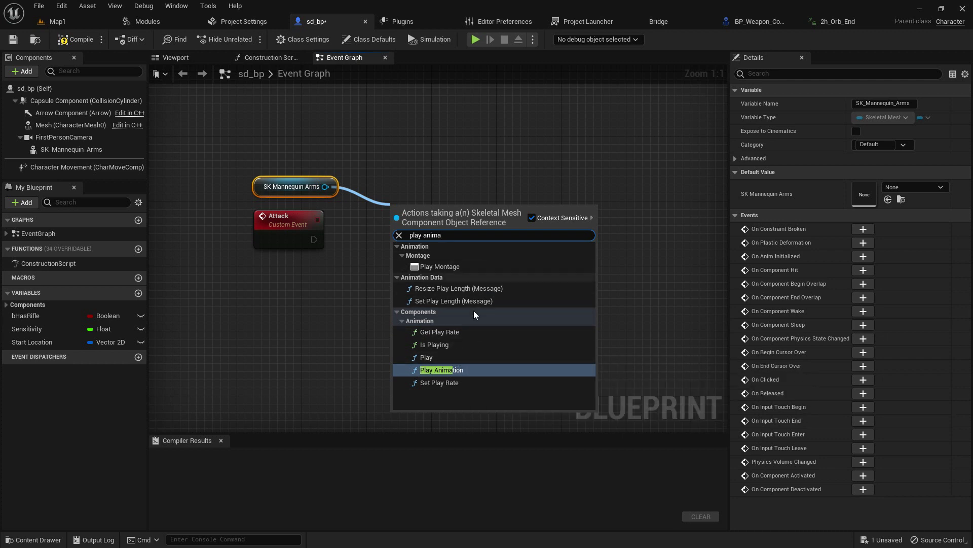
pyautogui.click(466, 369)
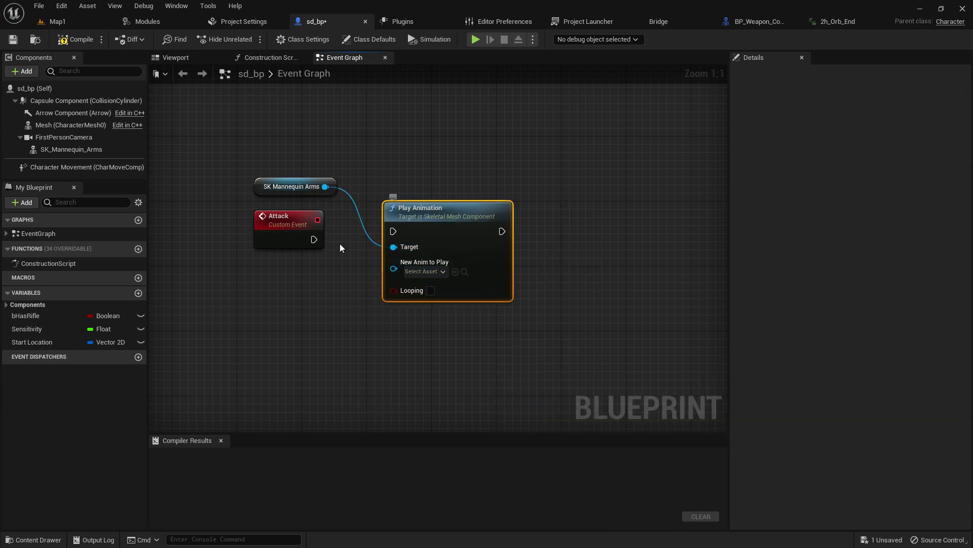
pyautogui.moveTo(433, 224)
pyautogui.mouseDown()
pyautogui.moveTo(430, 238)
pyautogui.moveTo(435, 228)
pyautogui.mouseUp()
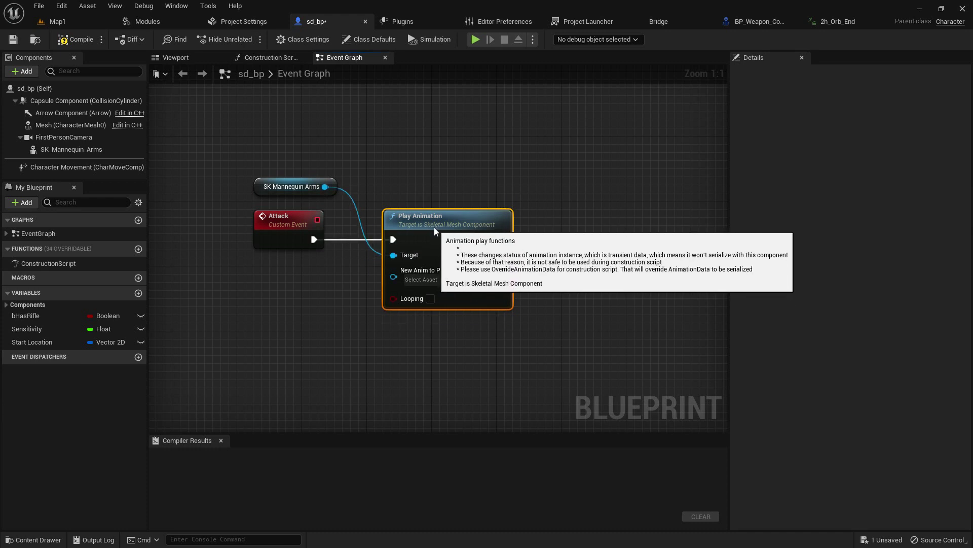
# Connect a Delay node after Play Animation and assign 2h_Orb_Start as the animation to play
pyautogui.press('d')
pyautogui.click(596, 224)
pyautogui.moveTo(502, 240); pyautogui.dragTo(515, 245)
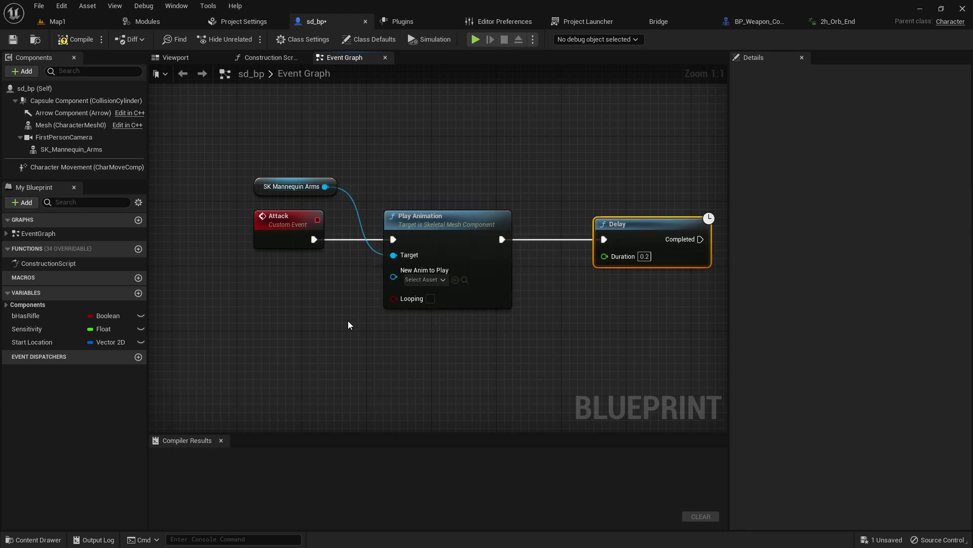
pyautogui.click(34, 539)
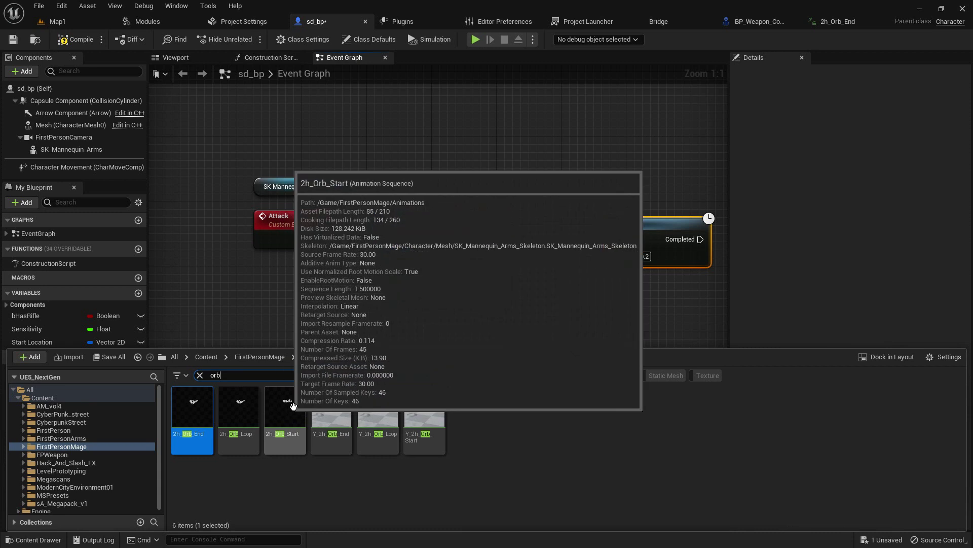
pyautogui.moveTo(285, 408); pyautogui.dragTo(454, 280)
# Find 2h_Orb_Start by searching "orb", open it and scrub its timeline to the end to check its duration
pyautogui.click(55, 543)
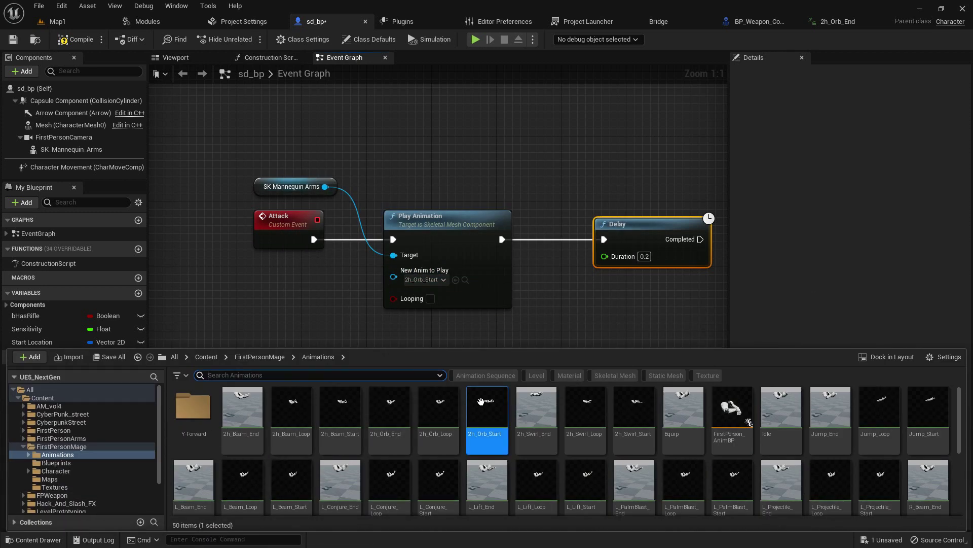
pyautogui.write('orb')
pyautogui.press('Return')
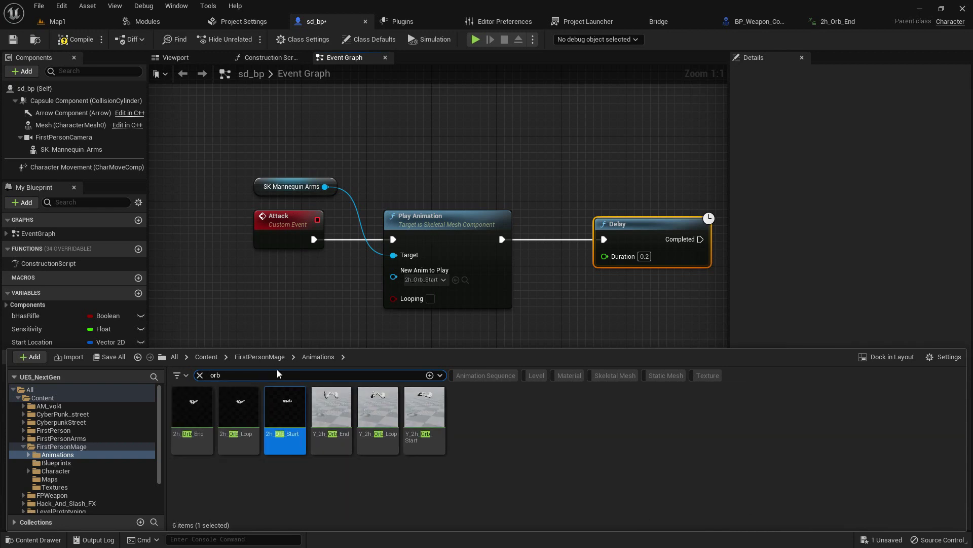
pyautogui.doubleClick(283, 402)
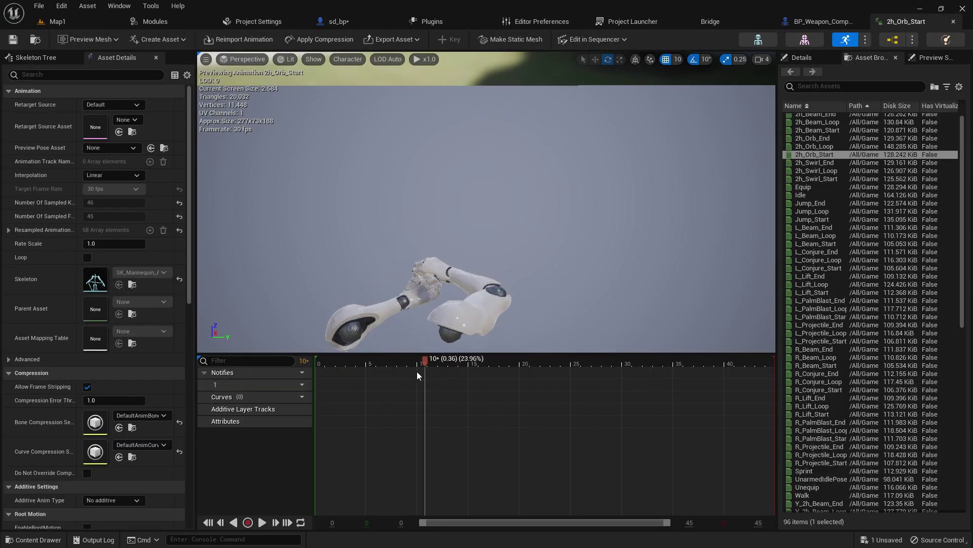
pyautogui.moveTo(430, 399); pyautogui.dragTo(625, 416)
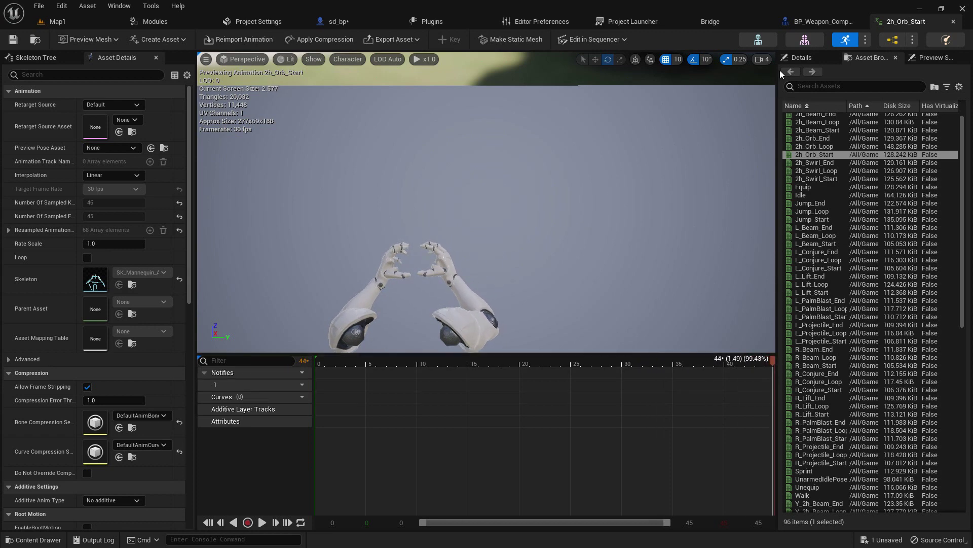
# Close the weapon component blueprint, set the Delay in sd_bp to 1.49 seconds and move it closer to Play Animation
pyautogui.click(793, 22)
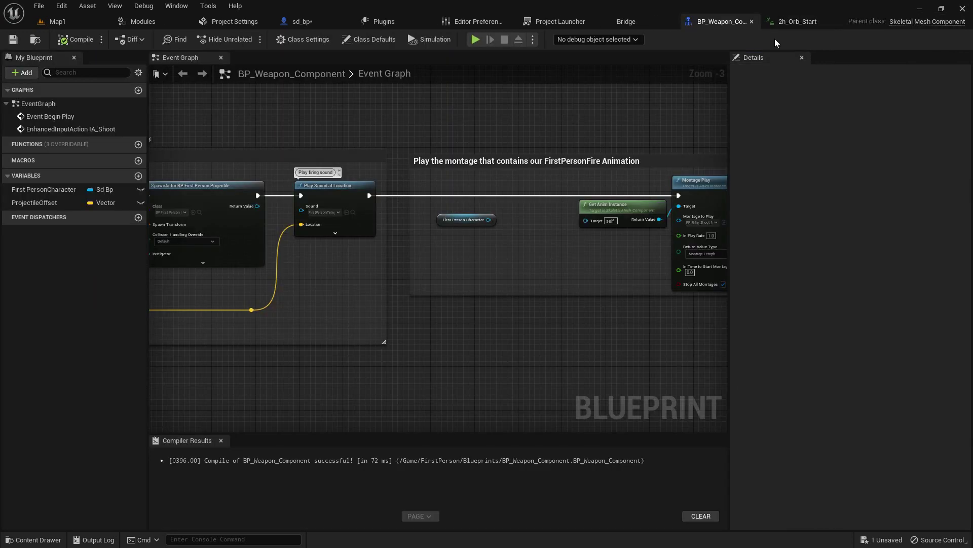
pyautogui.click(752, 22)
pyautogui.click(327, 22)
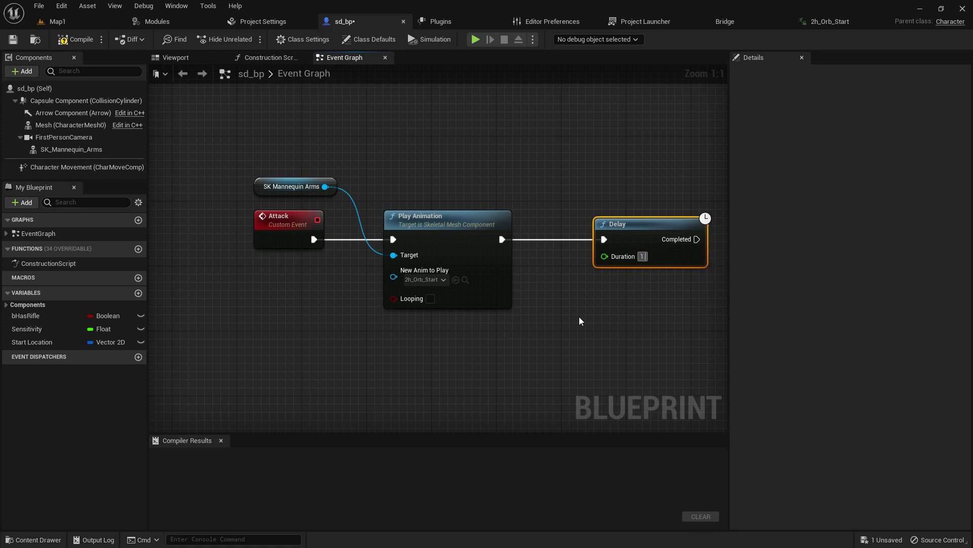
pyautogui.moveTo(590, 333); pyautogui.dragTo(501, 328, button='right')
pyautogui.moveTo(573, 223); pyautogui.dragTo(508, 225)
# Copy the Play Animation node after the Delay, connecting it to Completed and to SK Mannequin Arms
pyautogui.click(352, 218)
pyautogui.rightClick(319, 228)
pyautogui.click(394, 260)
pyautogui.moveTo(633, 230); pyautogui.dragTo(537, 217, button='right')
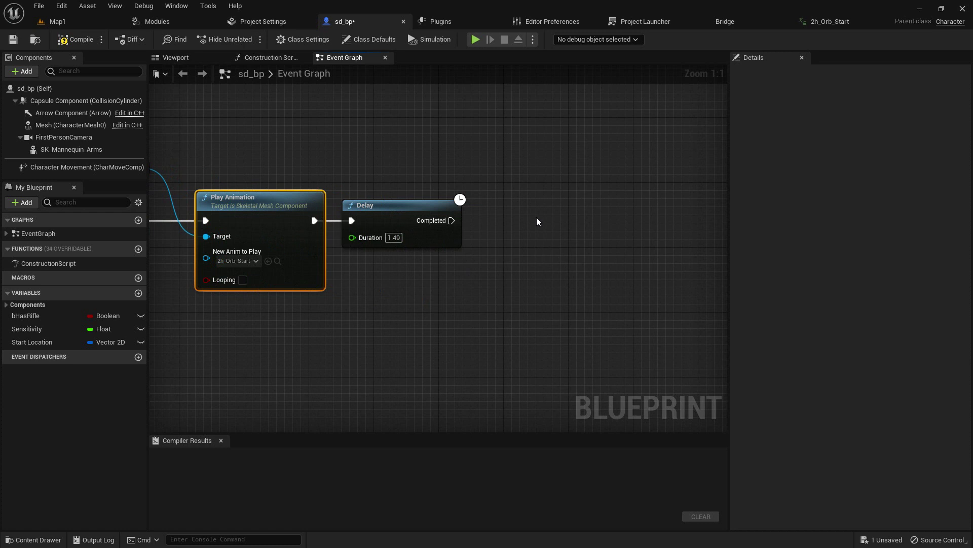
pyautogui.hotkey('ctrl', 'v')
pyautogui.moveTo(575, 222); pyautogui.dragTo(550, 222)
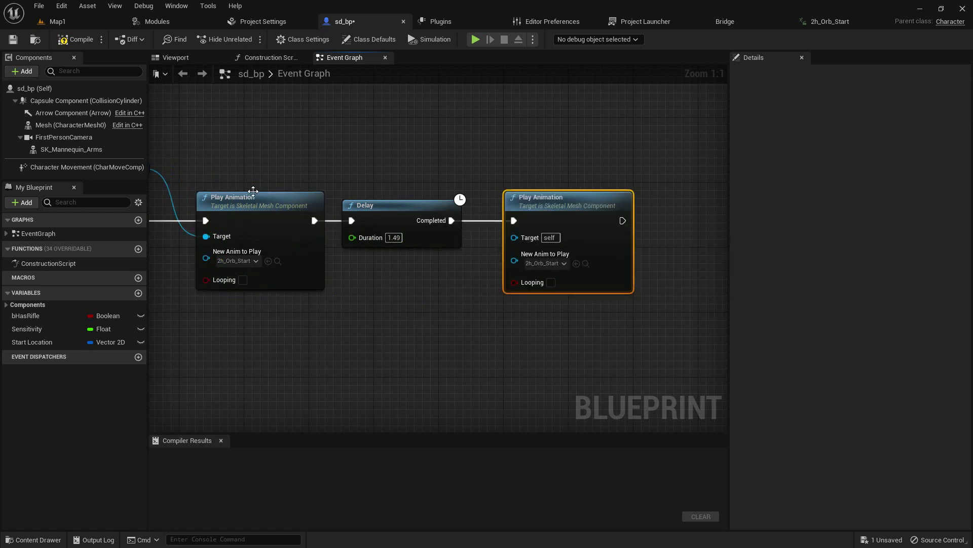
pyautogui.moveTo(259, 188); pyautogui.dragTo(329, 185, button='right')
pyautogui.moveTo(207, 164); pyautogui.dragTo(586, 234)
pyautogui.moveTo(596, 250); pyautogui.dragTo(558, 205, button='right')
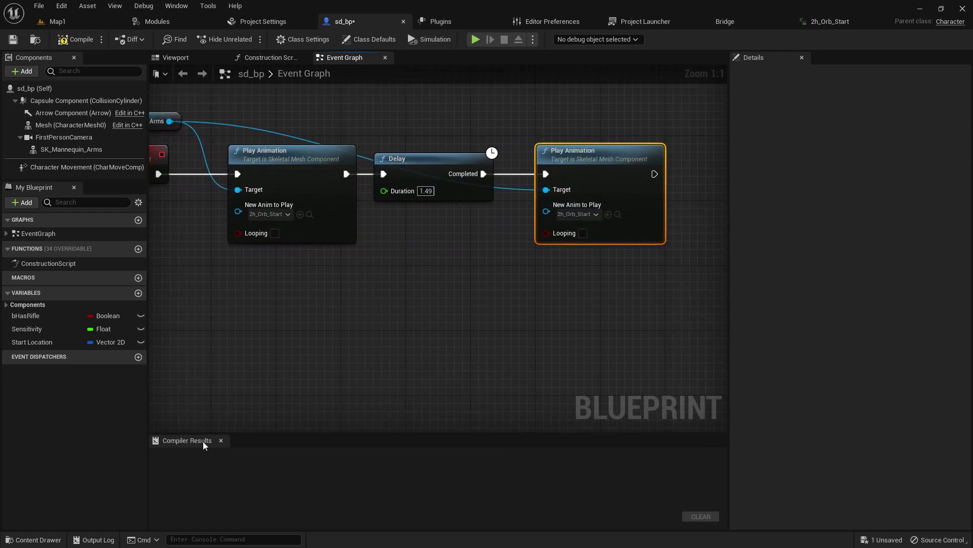
# Set the Play Animation node after the Delay to 2h_Orb_Loop with Looping enabled
pyautogui.click(33, 540)
pyautogui.click(238, 405)
pyautogui.moveTo(239, 405); pyautogui.dragTo(591, 214)
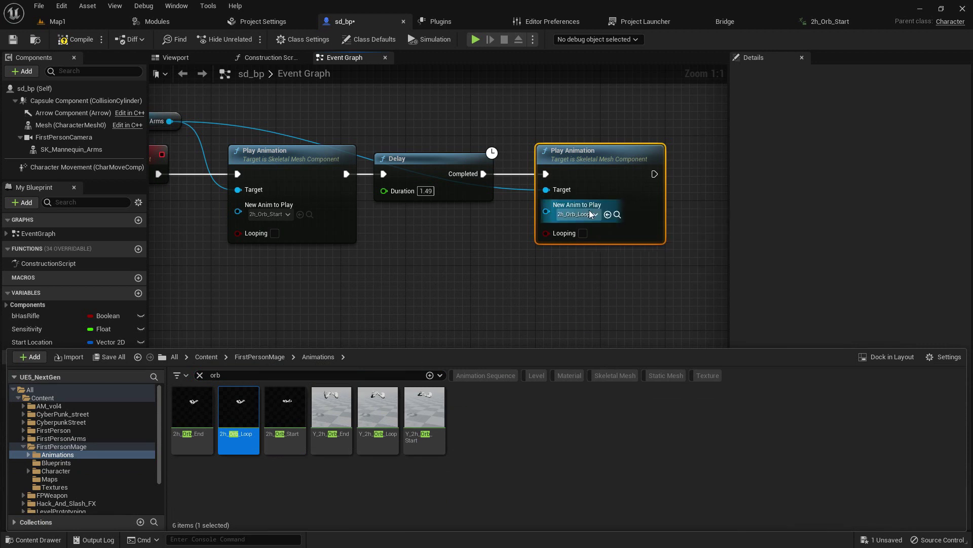
pyautogui.click(583, 233)
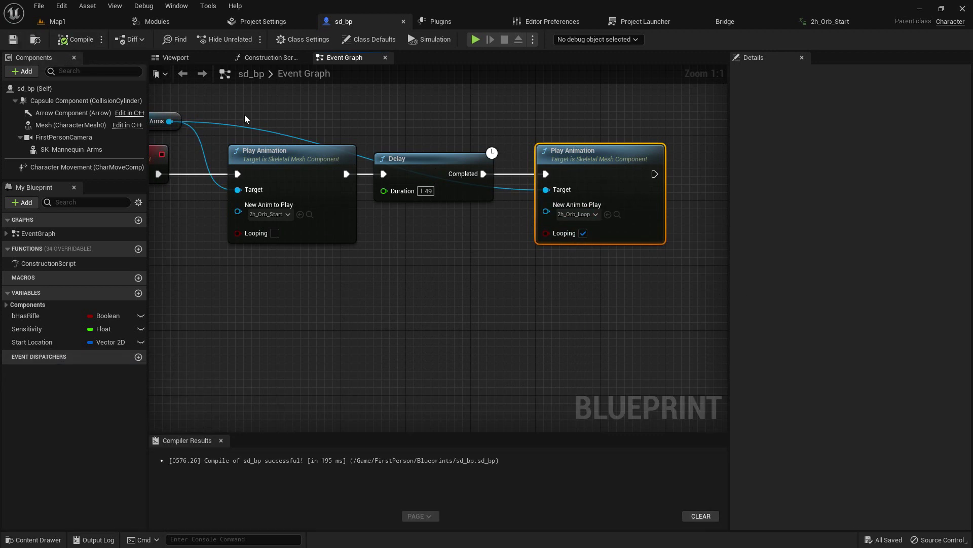
# Add a second custom event named Attack Over below the Attack event
pyautogui.moveTo(245, 119); pyautogui.dragTo(403, 144, button='right')
pyautogui.click(348, 196)
pyautogui.rightClick(304, 250)
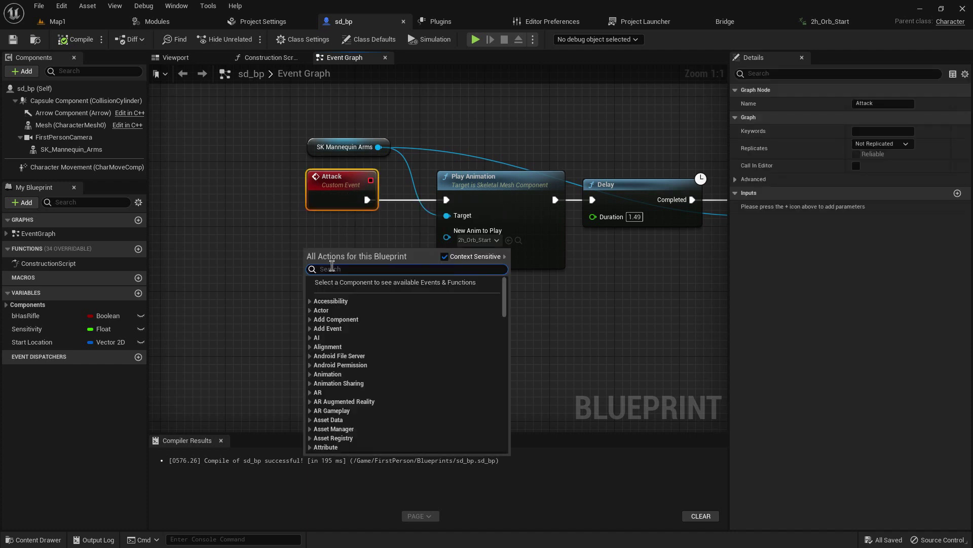
pyautogui.write('custom')
pyautogui.press('Return')
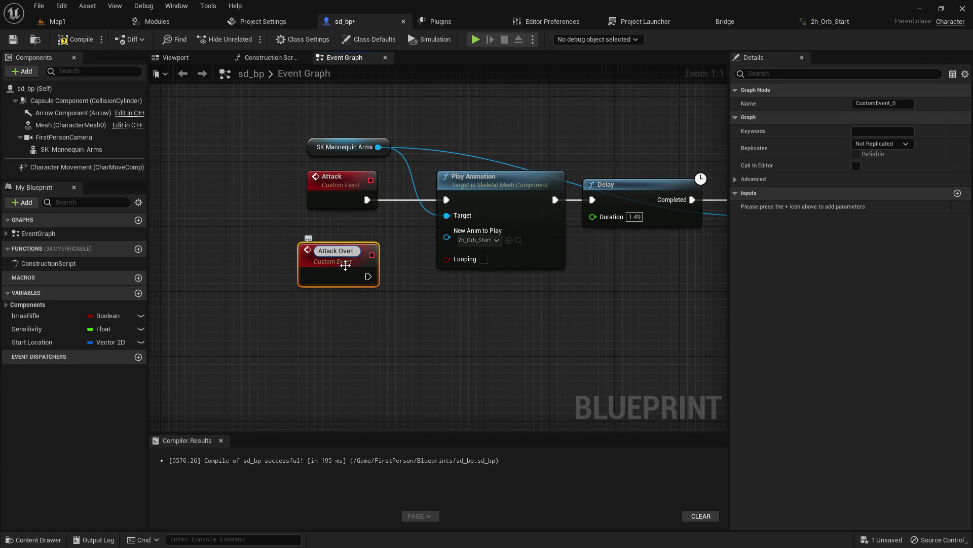
# Duplicate the first Play Animation node and connect it to the Attack Over event and SK Mannequin Arms
pyautogui.moveTo(479, 324); pyautogui.dragTo(403, 322, button='right')
pyautogui.moveTo(449, 189); pyautogui.dragTo(363, 162, button='right')
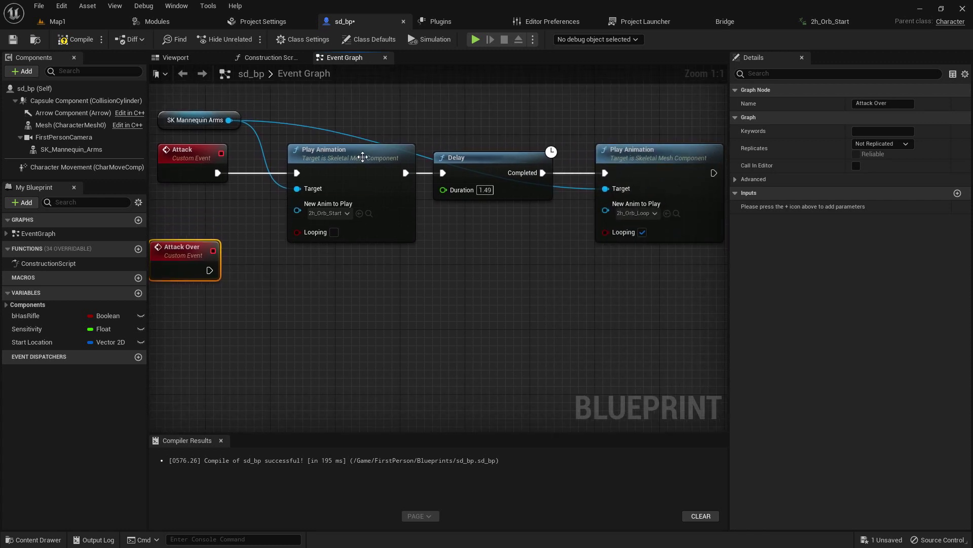
pyautogui.rightClick(364, 163)
pyautogui.click(400, 210)
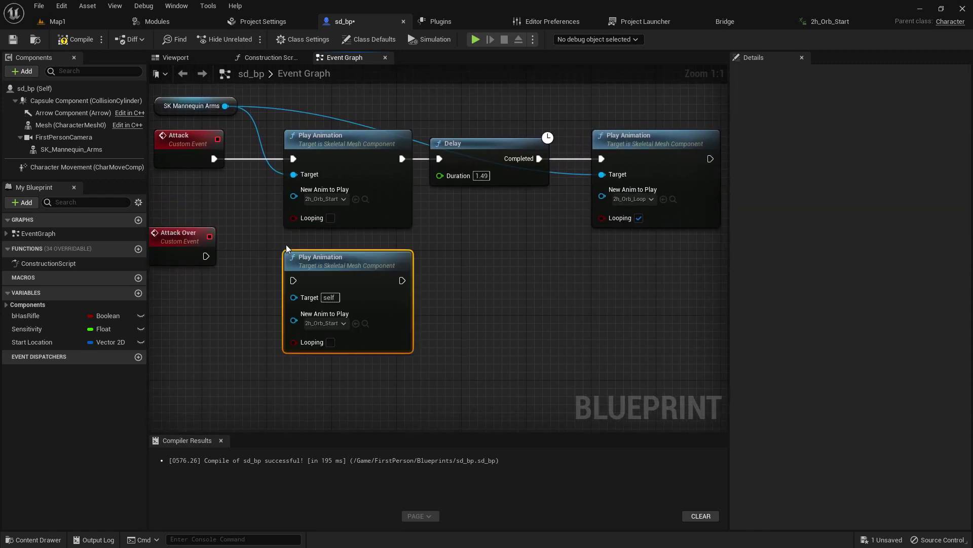
pyautogui.moveTo(226, 115); pyautogui.dragTo(294, 297)
pyautogui.moveTo(205, 256); pyautogui.dragTo(293, 273)
pyautogui.moveTo(178, 233); pyautogui.dragTo(178, 250)
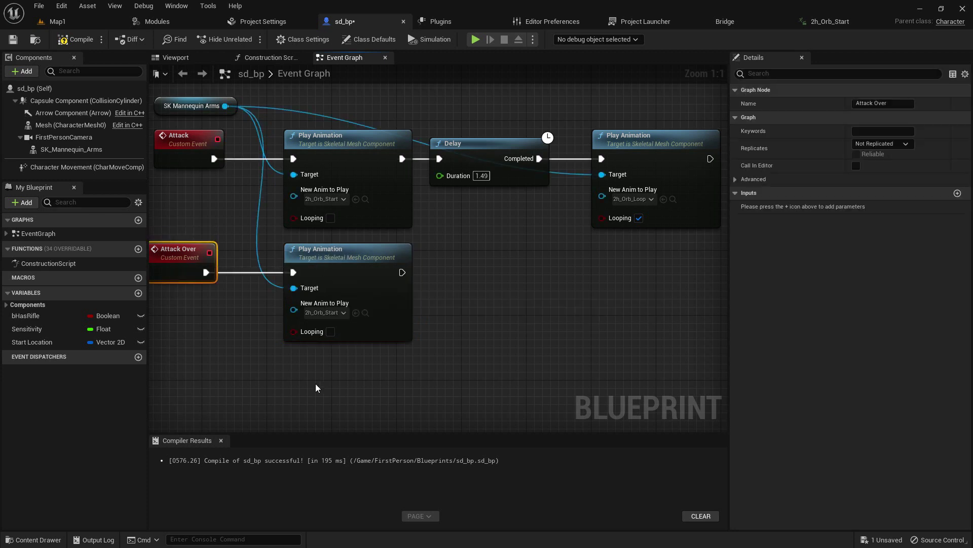
# Assign 2h_Orb_End to the Attack Over Play Animation node and connect a Delay node after it
pyautogui.click(24, 540)
pyautogui.moveTo(192, 408); pyautogui.dragTo(338, 314)
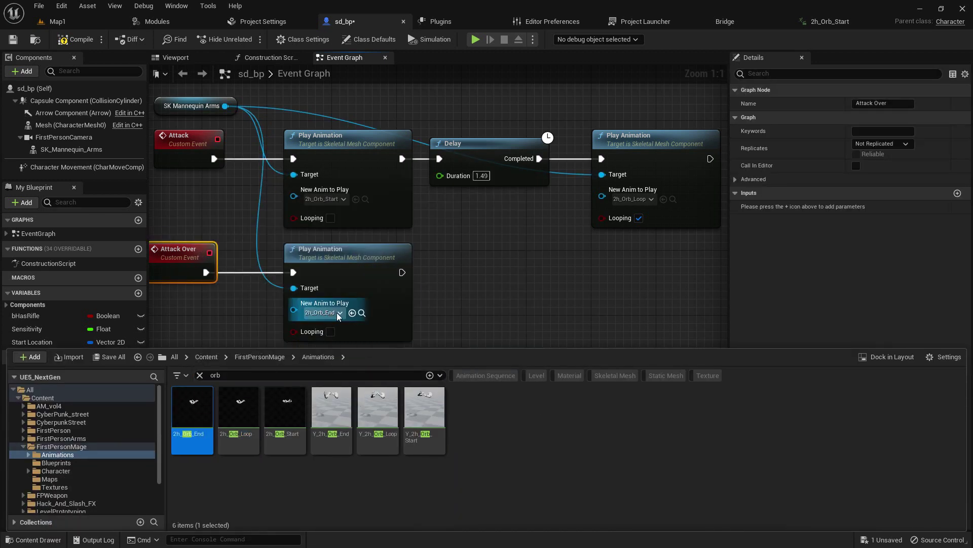
pyautogui.click(432, 257)
pyautogui.click(439, 261)
pyautogui.moveTo(402, 273); pyautogui.dragTo(448, 281)
# Open the 2h_Orb_End animation and scrub its timeline to work out the delay timing
pyautogui.click(31, 539)
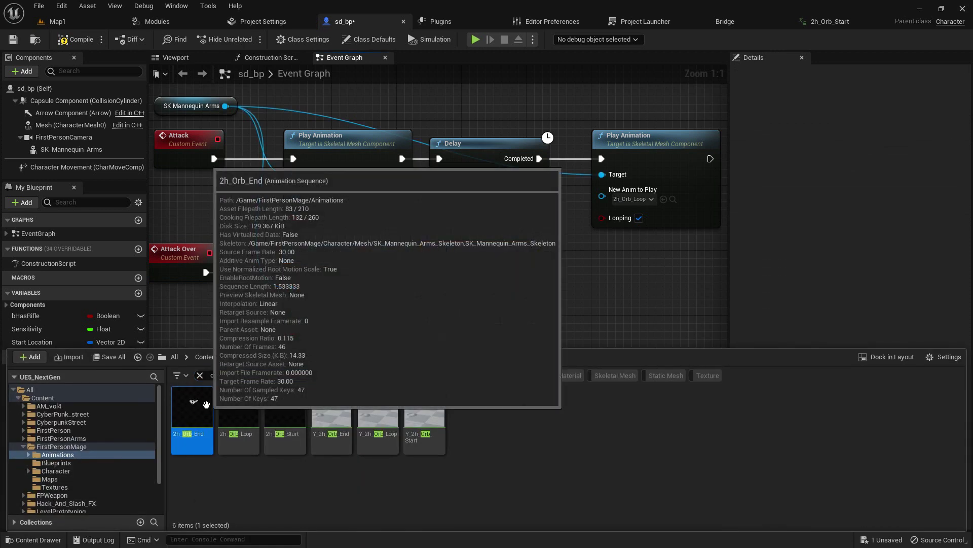
pyautogui.doubleClick(206, 404)
pyautogui.moveTo(319, 361); pyautogui.dragTo(424, 364)
# Set the Attack Over Delay to 0.35 seconds, align it with Play Animation and compile sd_bp
pyautogui.click(379, 22)
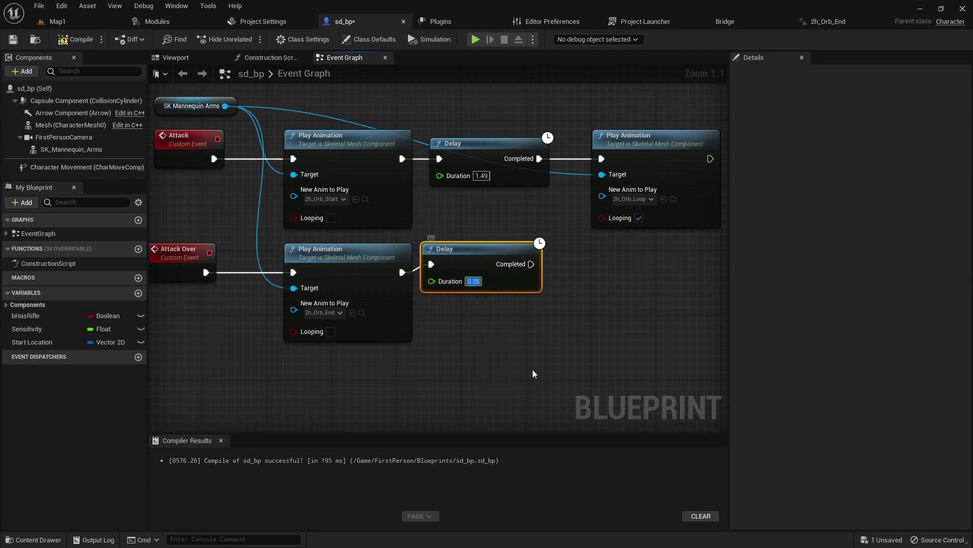
pyautogui.moveTo(503, 275); pyautogui.dragTo(503, 283)
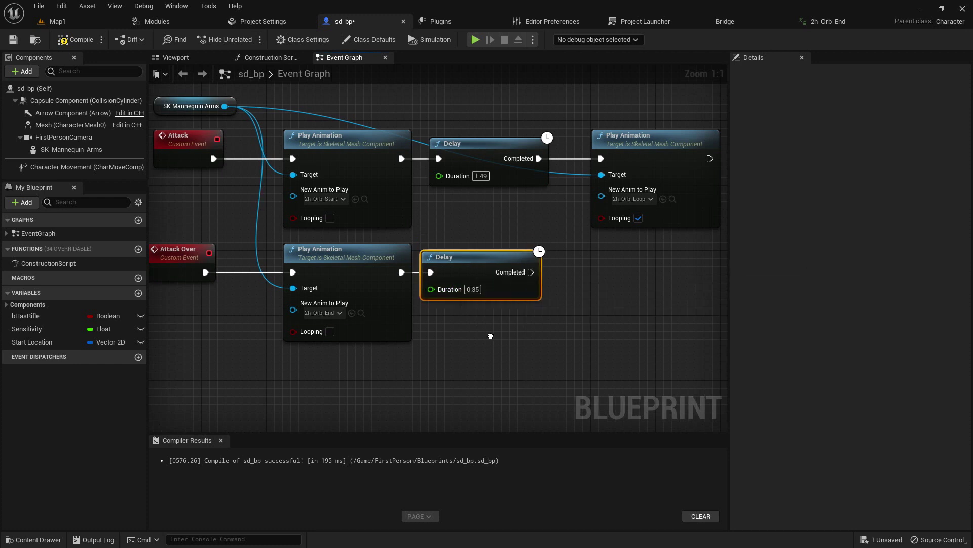
pyautogui.moveTo(491, 334); pyautogui.dragTo(384, 357, button='right')
pyautogui.click(73, 39)
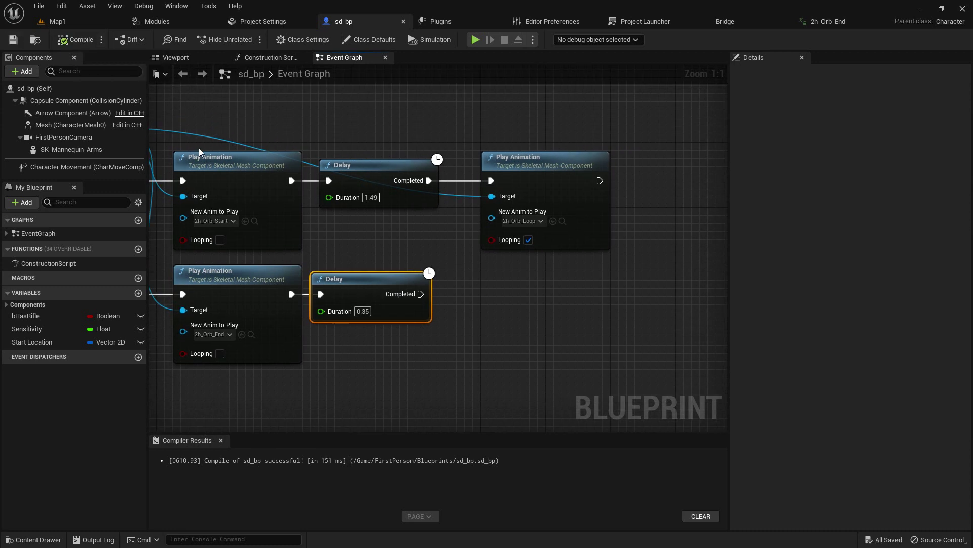
# Add a Spawn Actor from Class node and connect it to the Completed output of the Attack Over Delay
pyautogui.rightClick(456, 285)
pyautogui.write('spawn a')
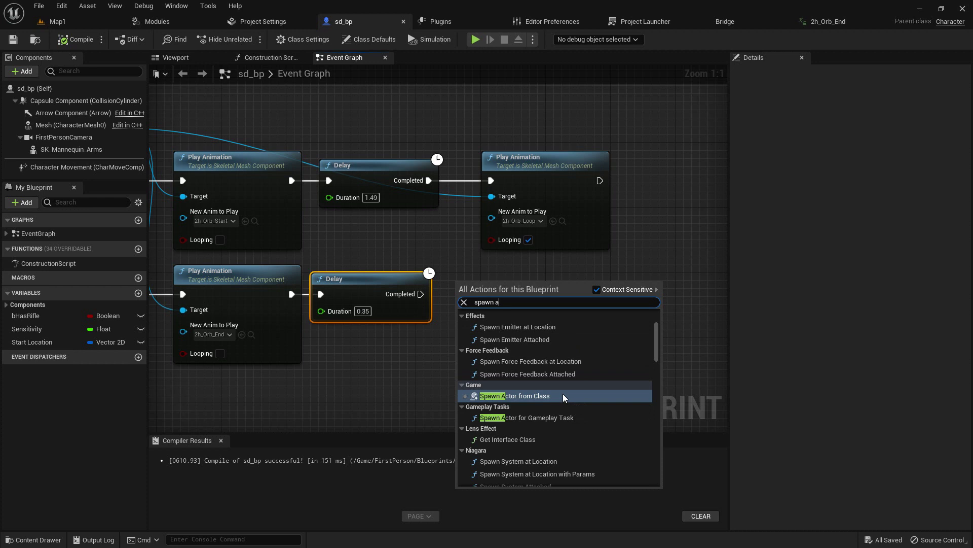
pyautogui.click(563, 395)
pyautogui.moveTo(511, 299); pyautogui.dragTo(575, 283)
pyautogui.moveTo(401, 294); pyautogui.dragTo(527, 287)
pyautogui.moveTo(555, 283); pyautogui.dragTo(586, 291)
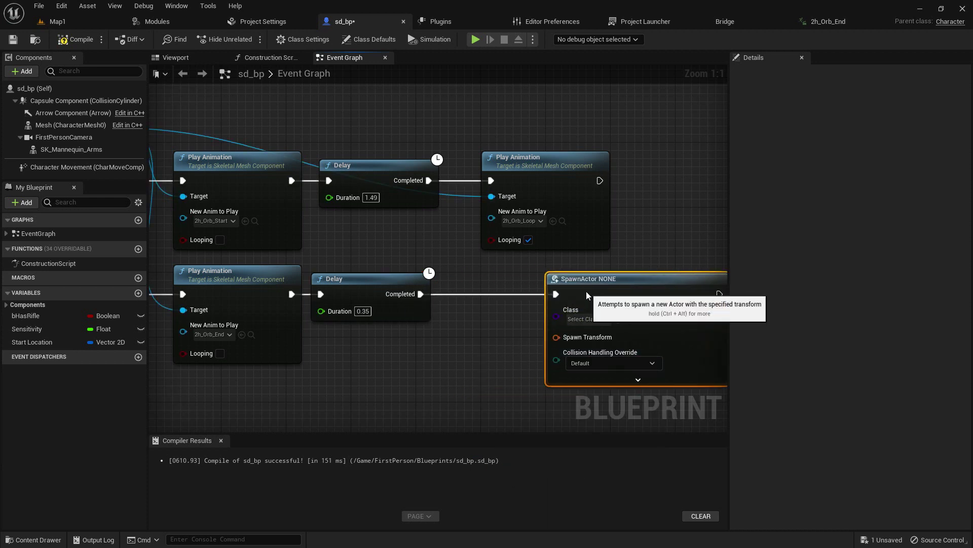
pyautogui.moveTo(485, 289); pyautogui.dragTo(428, 219, button='right')
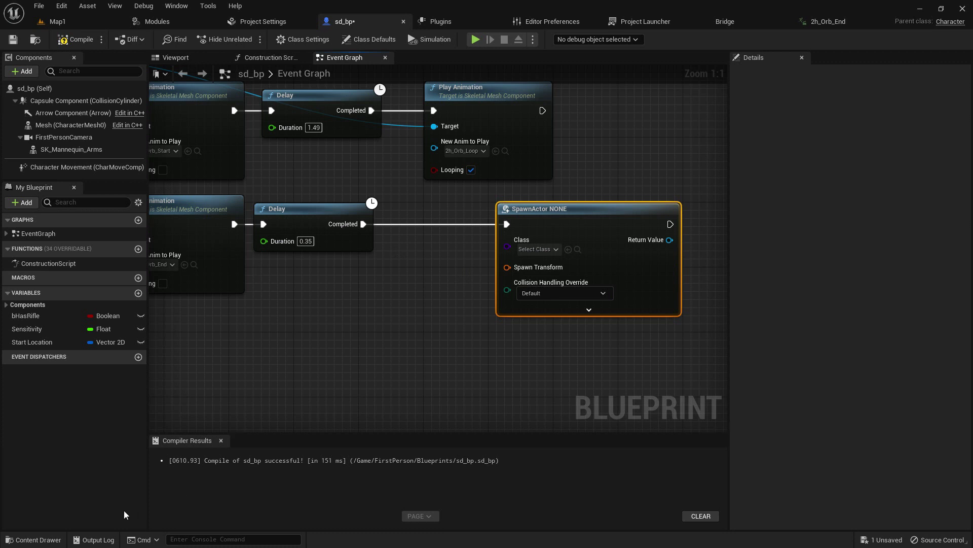
# Clear the orb asset search and create a new folder named B in the Content root
pyautogui.click(33, 539)
pyautogui.rightClick(477, 402)
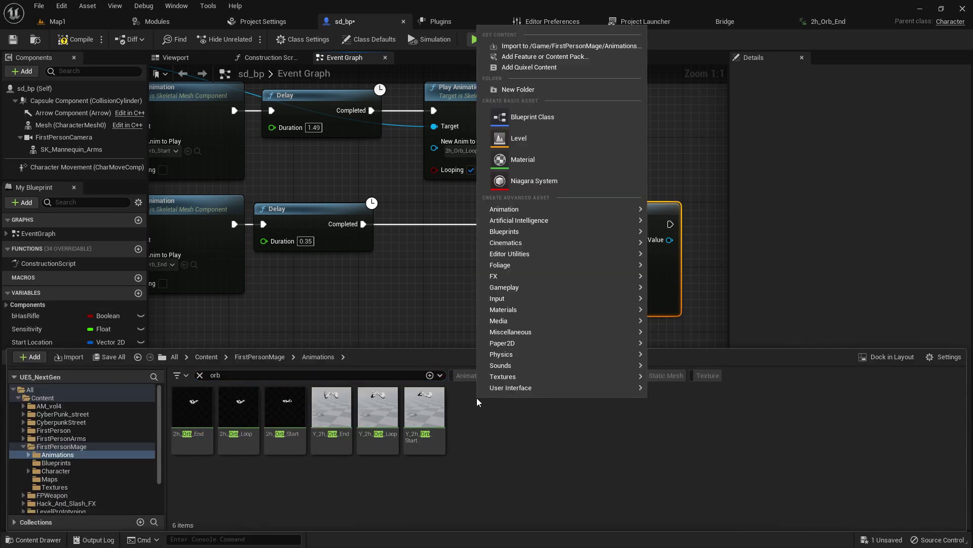
pyautogui.click(200, 375)
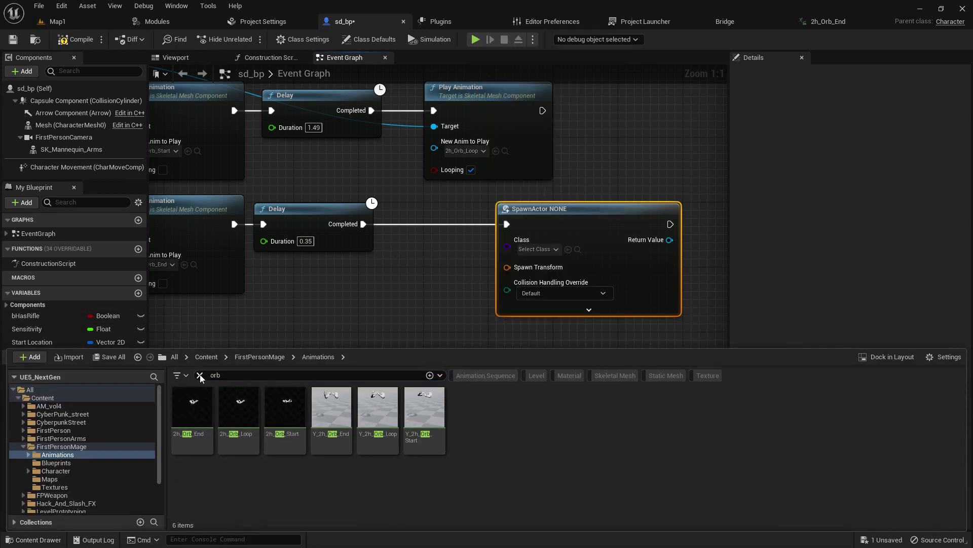
pyautogui.click(201, 376)
pyautogui.click(206, 357)
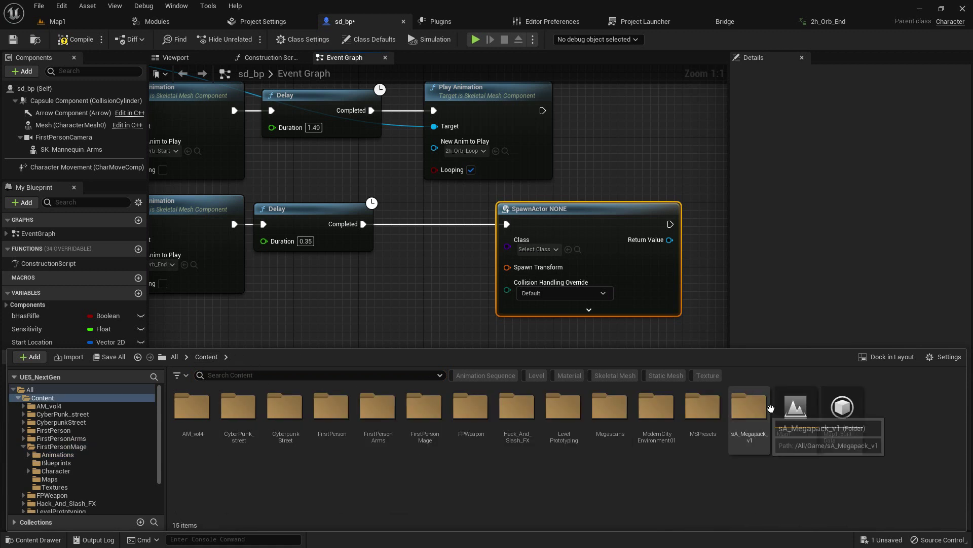
pyautogui.rightClick(895, 410)
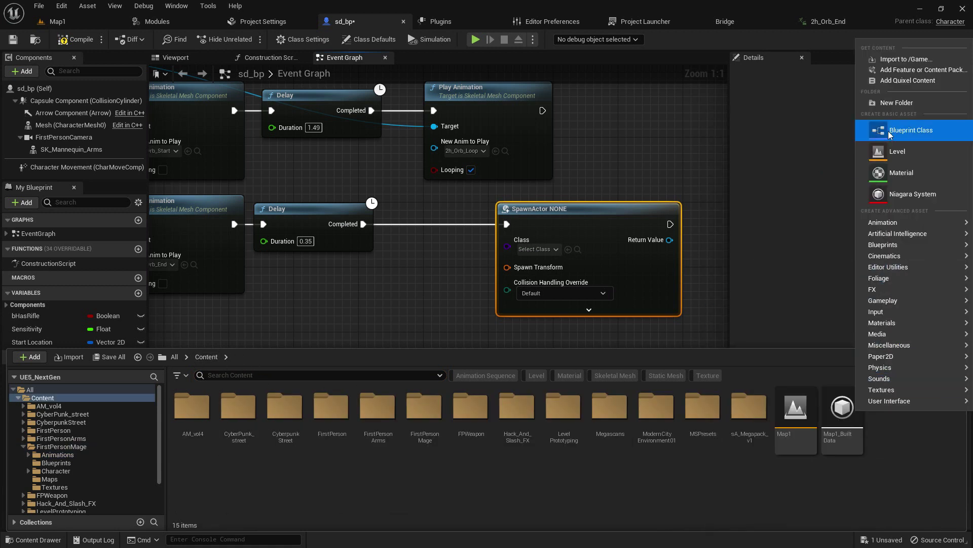
pyautogui.click(895, 103)
pyautogui.write('B')
pyautogui.press('Return')
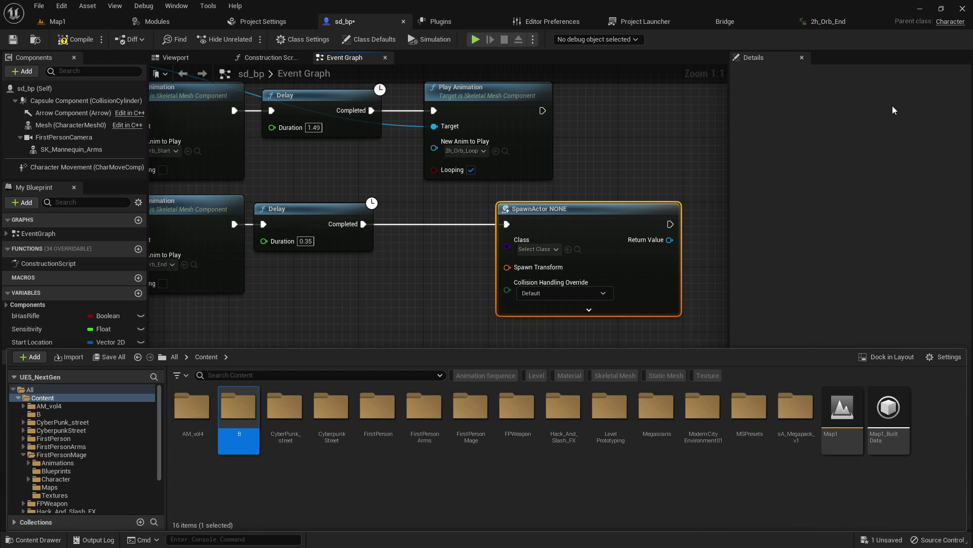
# Set the colour of folder B to green
pyautogui.rightClick(239, 410)
pyautogui.click(283, 252)
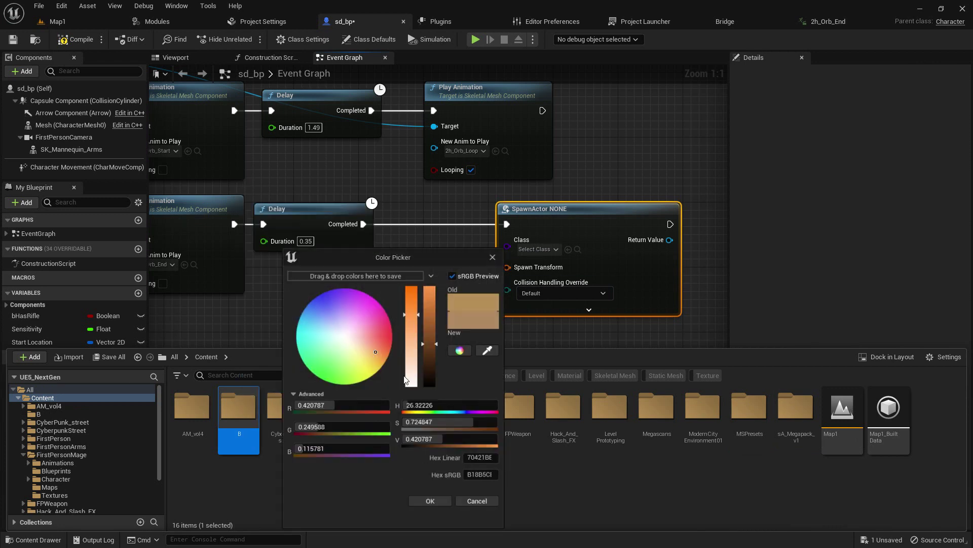
pyautogui.click(330, 383)
pyautogui.click(424, 502)
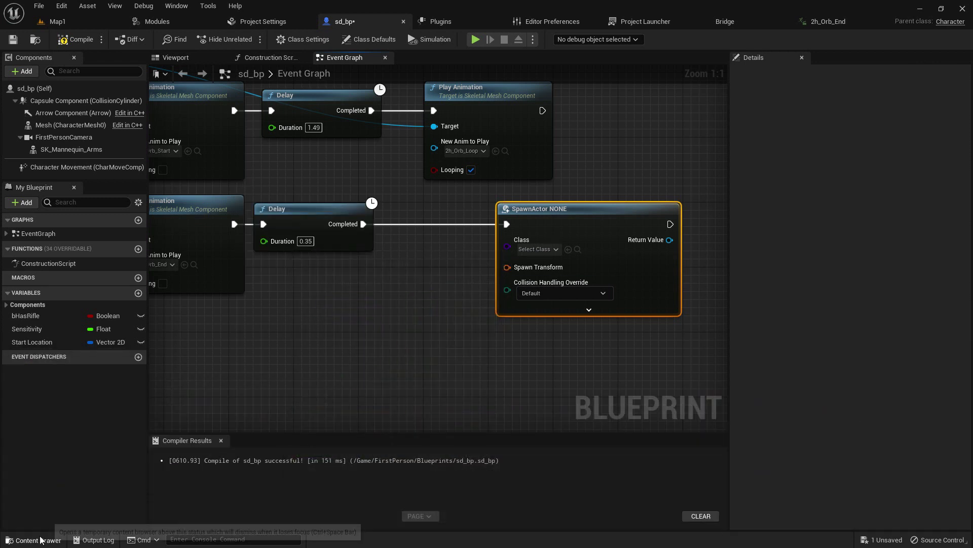
# Create an Actor Blueprint class named bULLET_bp in folder B and open it for editing
pyautogui.click(39, 539)
pyautogui.click(331, 416)
pyautogui.doubleClick(234, 388)
pyautogui.rightClick(244, 398)
pyautogui.click(292, 115)
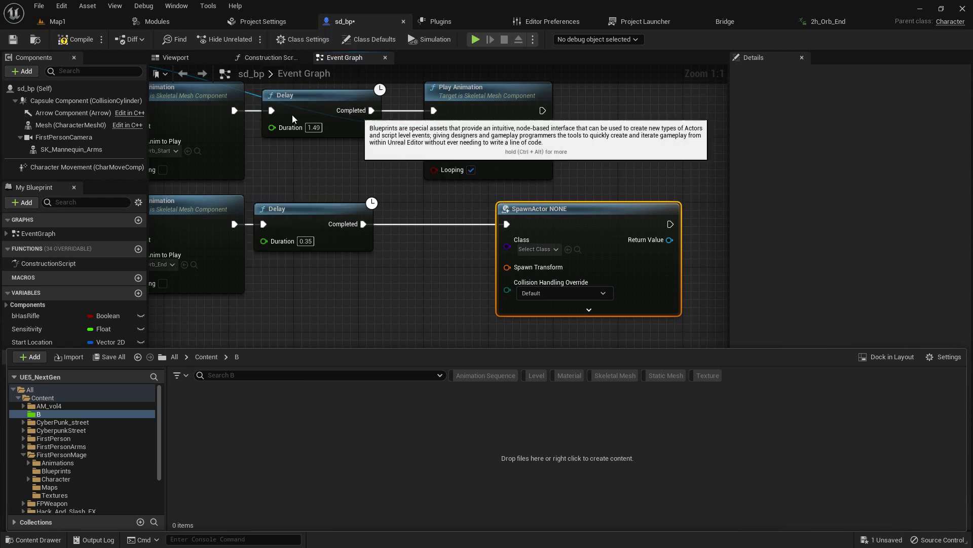
pyautogui.click(385, 193)
pyautogui.press('BackSpace')
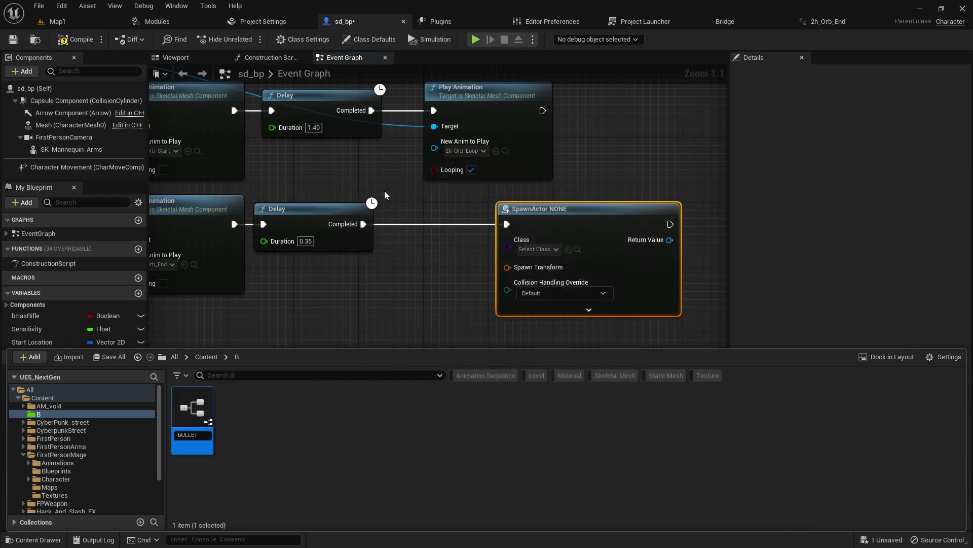
pyautogui.doubleClick(197, 408)
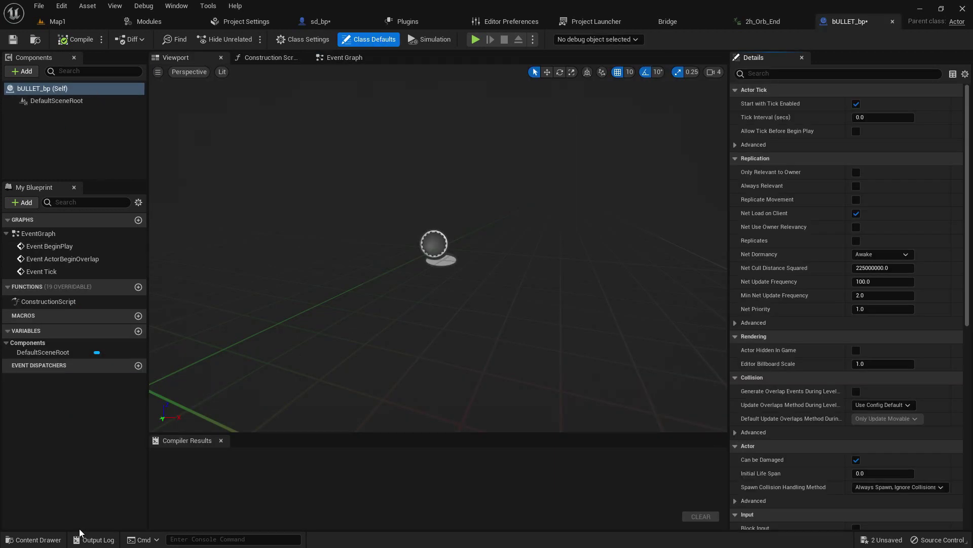
# Browse the project content to sA_Megapack_v1/sA_StylizedAttacksPack/FX/NiagaraSystems
pyautogui.click(35, 539)
pyautogui.click(206, 357)
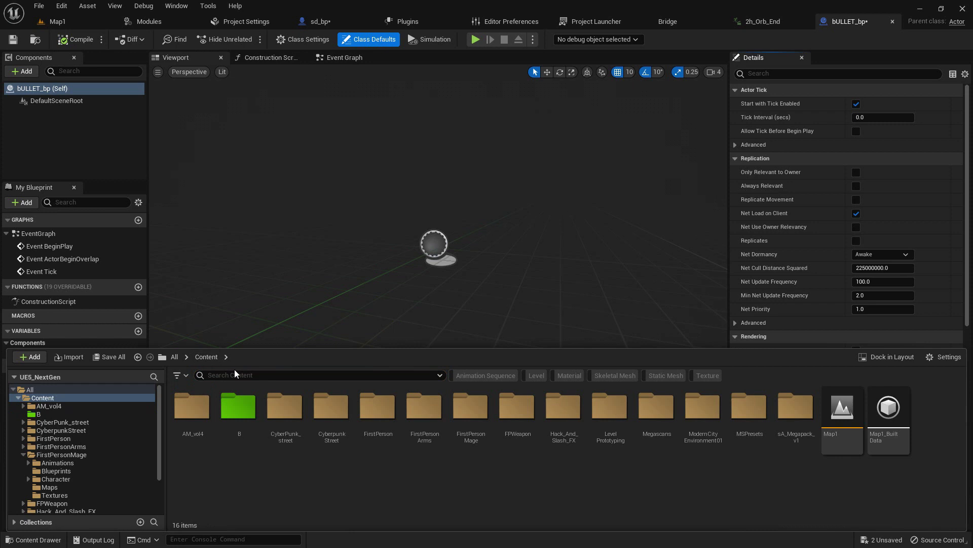
pyautogui.click(563, 414)
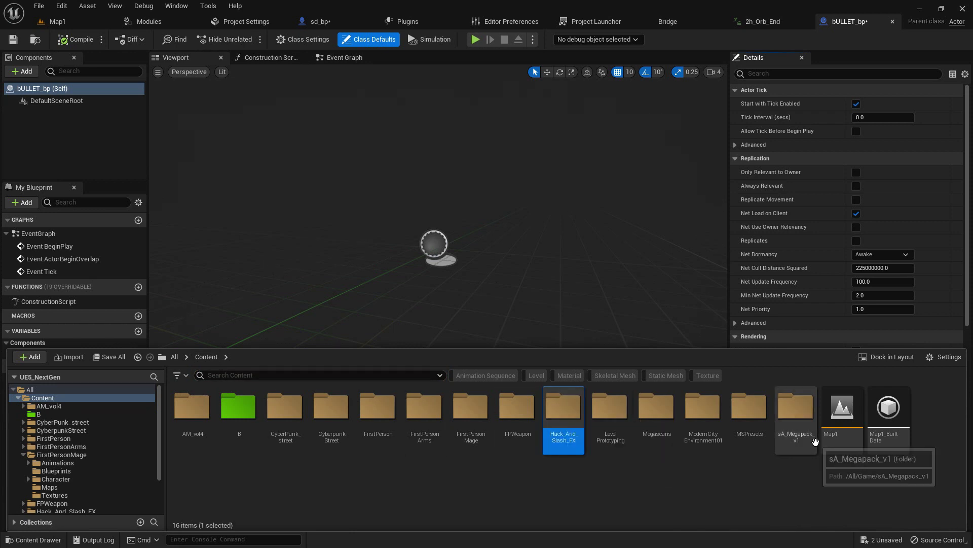
pyautogui.doubleClick(806, 434)
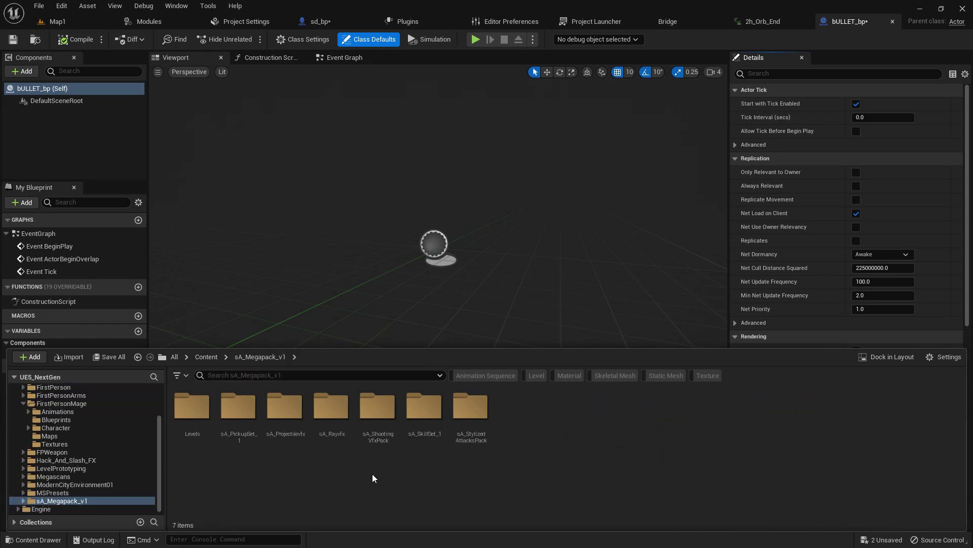
pyautogui.doubleClick(481, 406)
pyautogui.doubleClick(238, 405)
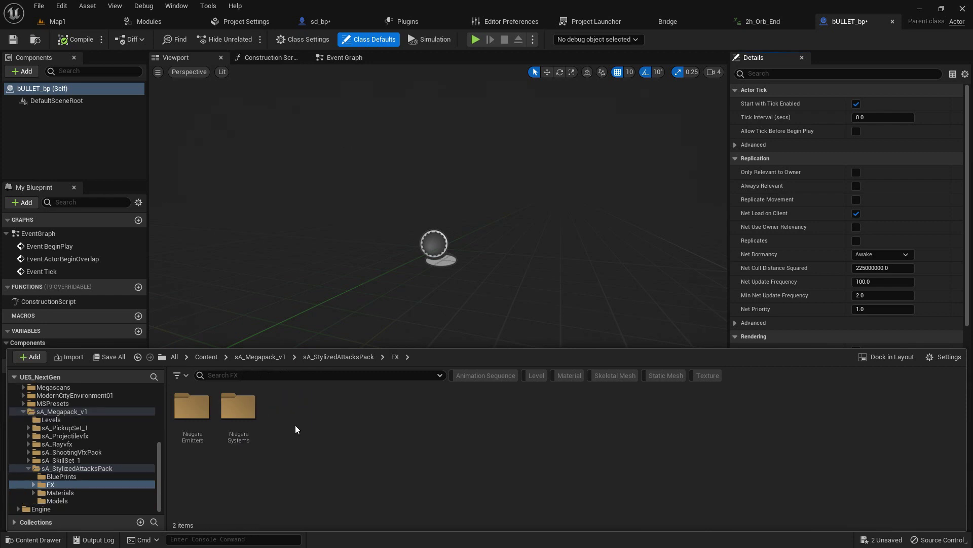
pyautogui.click(247, 406)
pyautogui.doubleClick(247, 407)
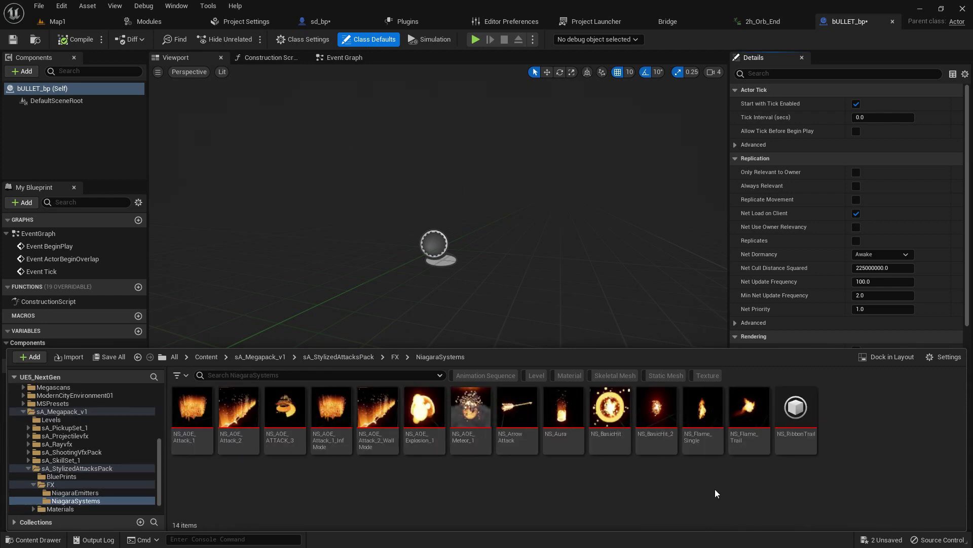
# Try the NS_RibbonTrail Niagara system as a component of bULLET_bp and delete it
pyautogui.moveTo(615, 405)
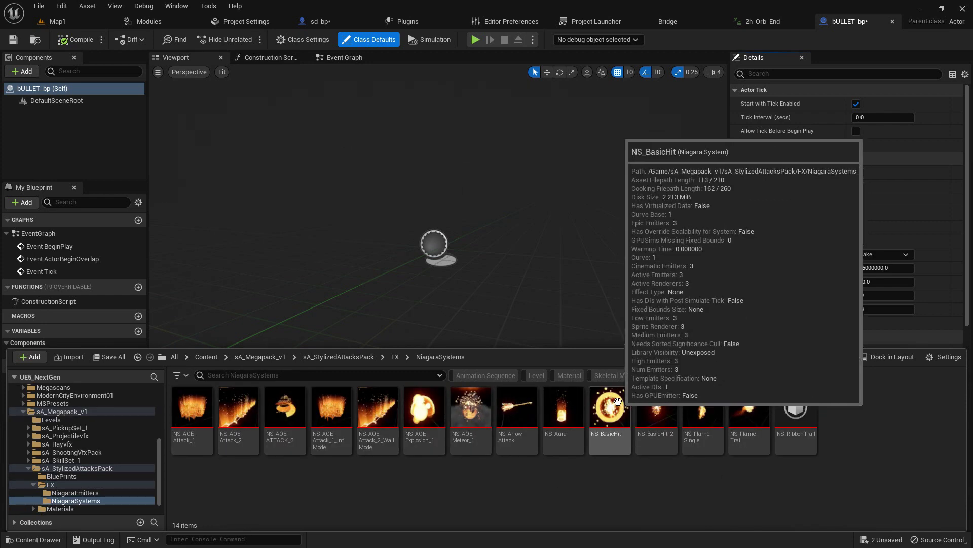
pyautogui.moveTo(731, 393)
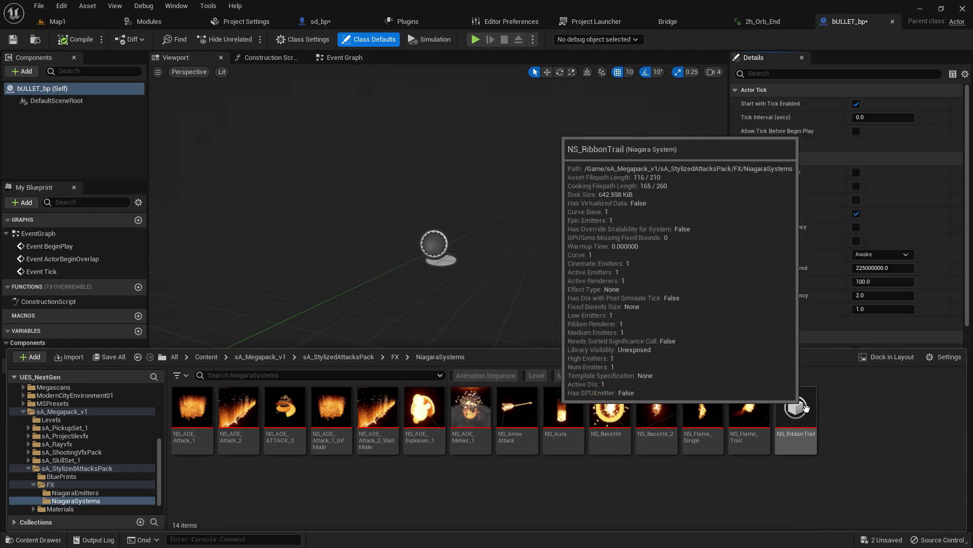
pyautogui.moveTo(796, 408); pyautogui.dragTo(53, 97)
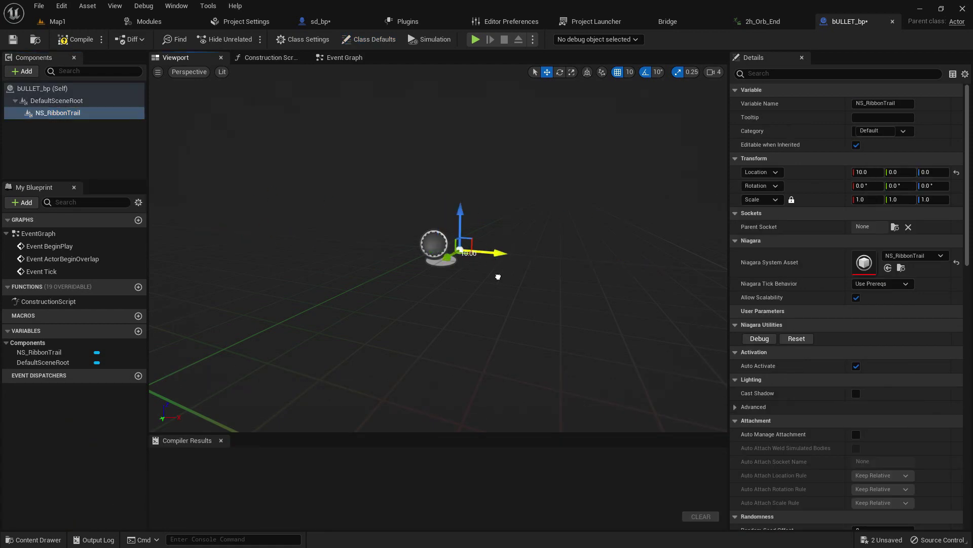
pyautogui.press('Delete')
# Try the NS_BasicHit_2 Niagara system as a component of bULLET_bp and delete it
pyautogui.click(55, 538)
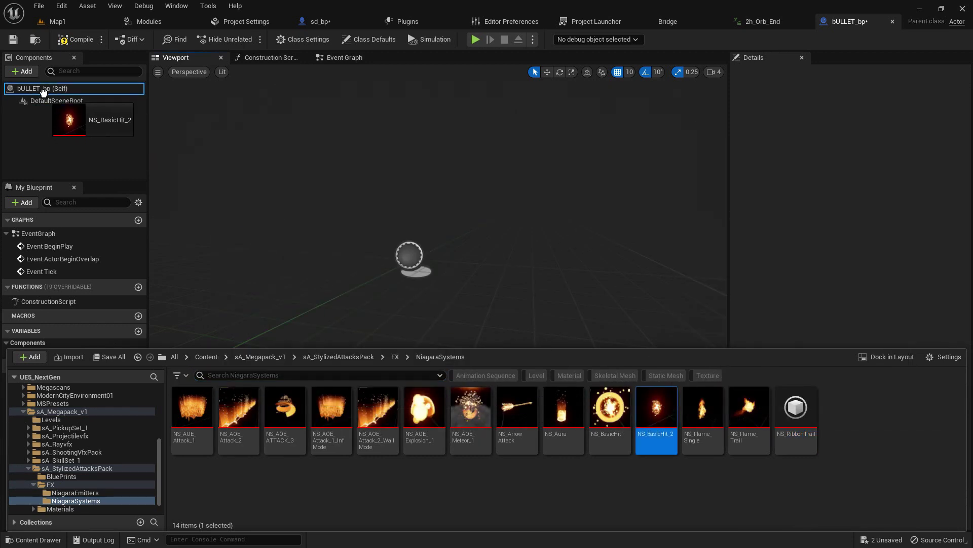
pyautogui.moveTo(43, 92); pyautogui.dragTo(43, 98)
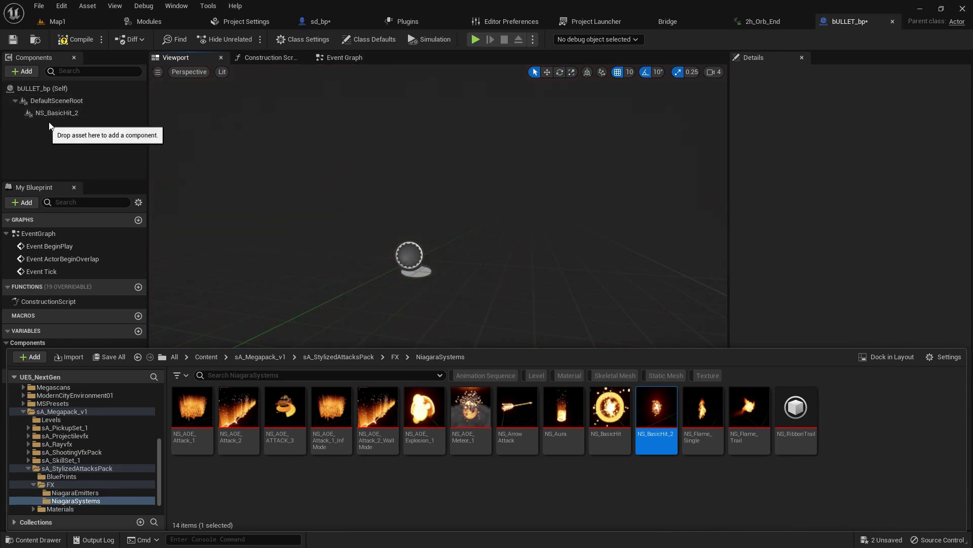
pyautogui.click(55, 116)
pyautogui.press('Delete')
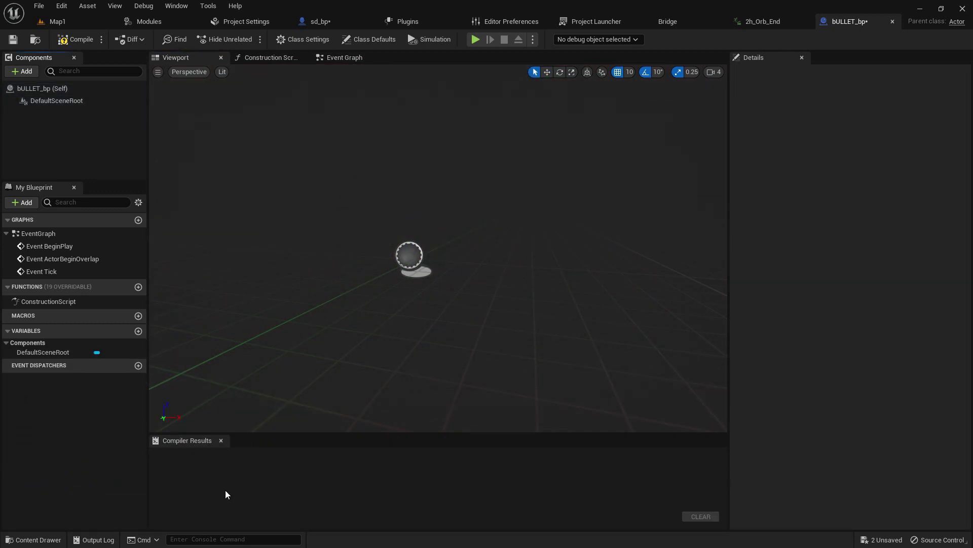
# Try the NS_Flame_Single Niagara system as a component of bULLET_bp and delete it
pyautogui.click(56, 538)
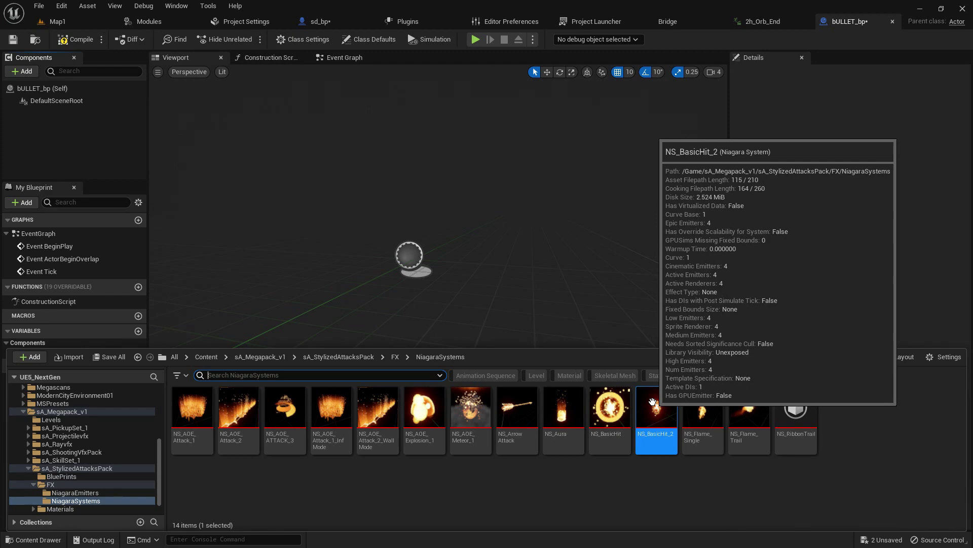
pyautogui.moveTo(702, 408); pyautogui.dragTo(64, 108)
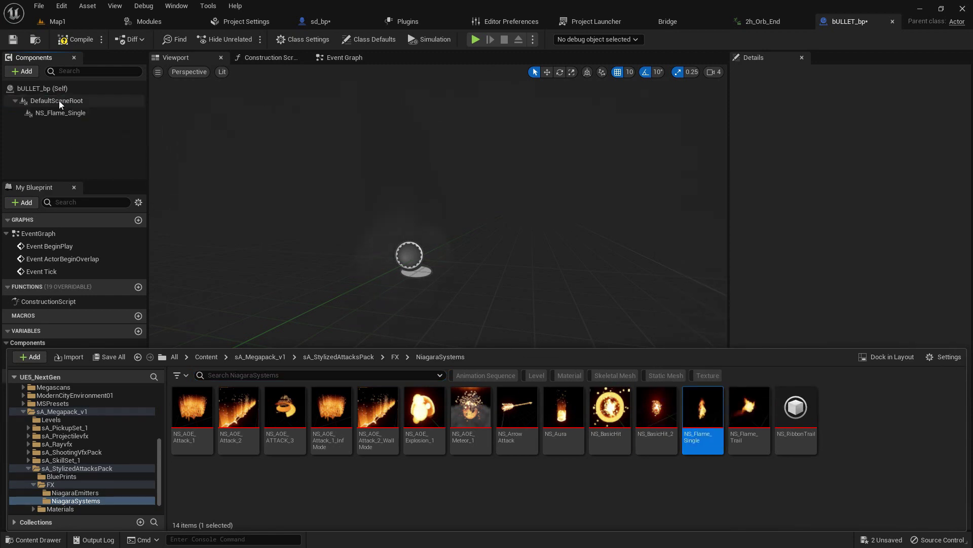
pyautogui.click(446, 252)
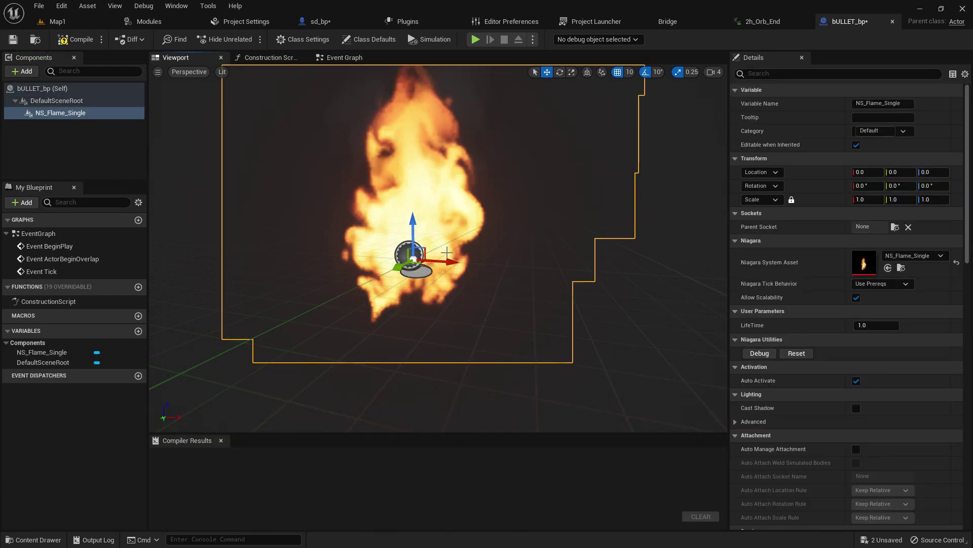
pyautogui.press('Delete')
# Add the NS_Flame_Trail Niagara system to bULLET_bp as a component under DefaultSceneRoot
pyautogui.click(33, 539)
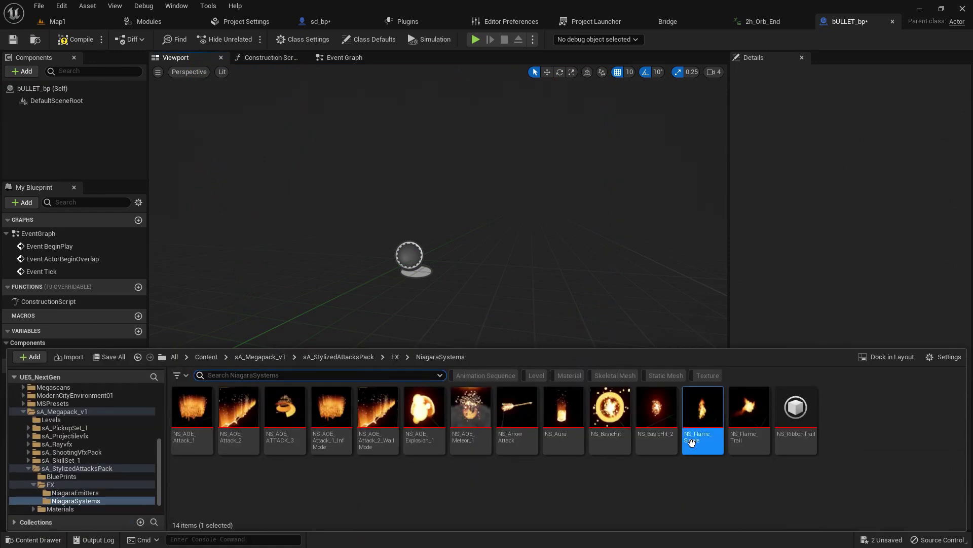
pyautogui.moveTo(748, 410); pyautogui.dragTo(58, 160)
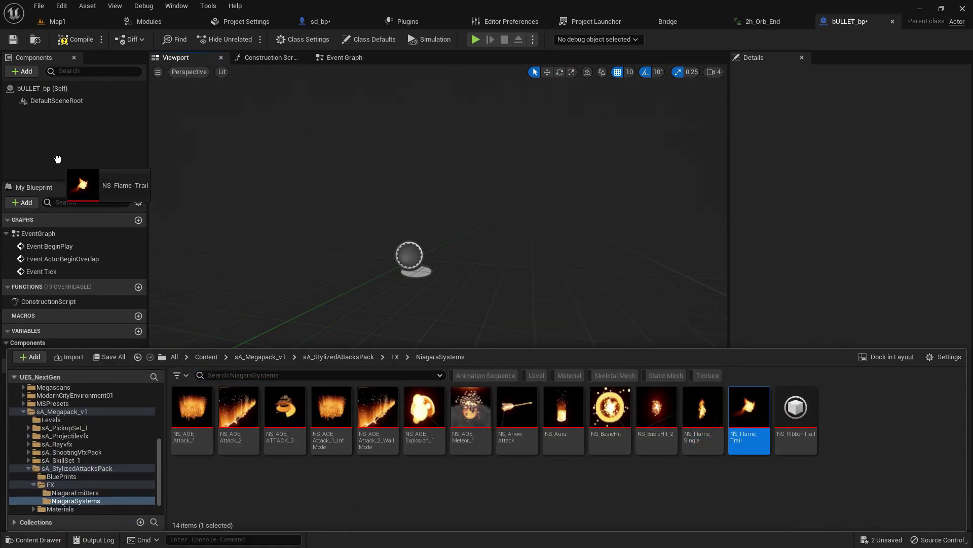
pyautogui.moveTo(50, 108); pyautogui.dragTo(51, 106)
pyautogui.click(426, 246)
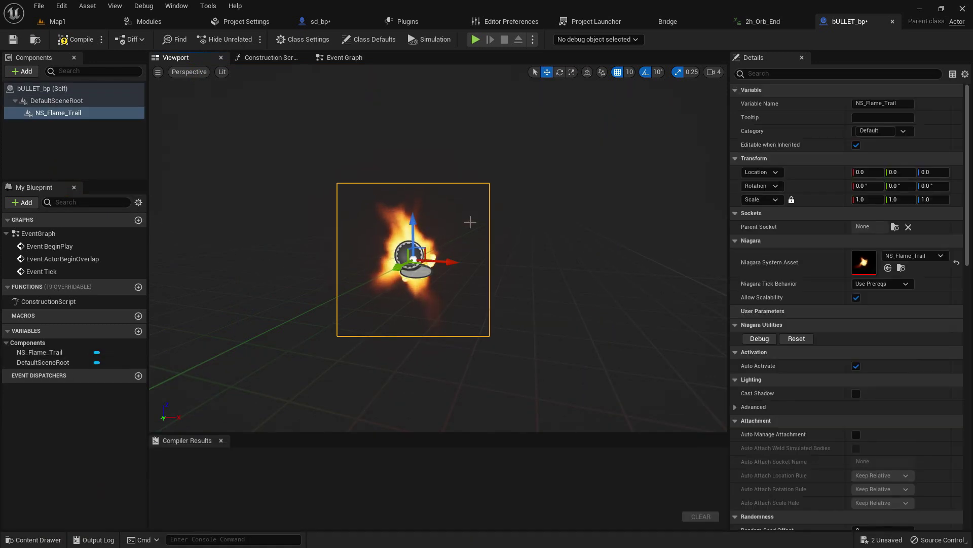
pyautogui.moveTo(470, 221); pyautogui.dragTo(609, 184, button='right')
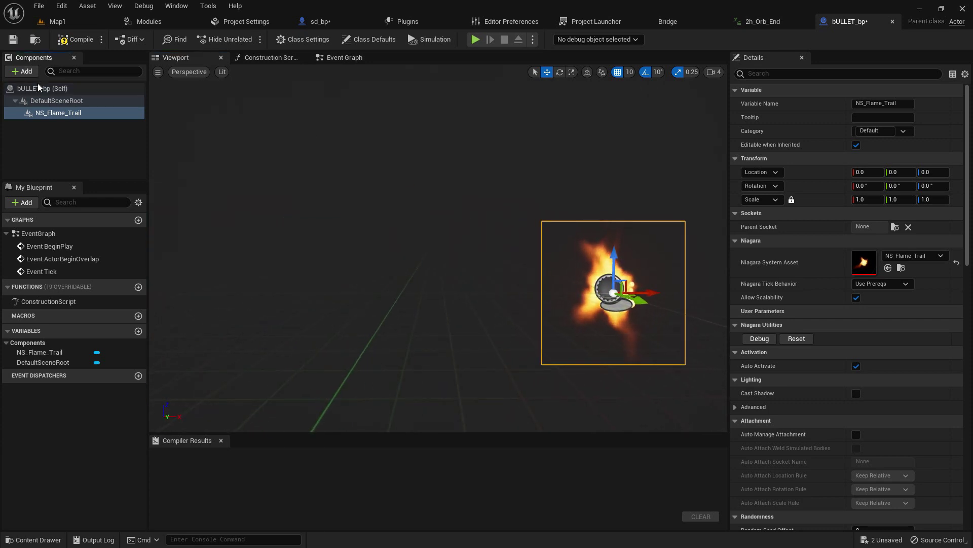
# Add a Projectile Movement component with Initial Speed and Max Speed 8000 and Projectile Gravity Scale 0
pyautogui.click(22, 71)
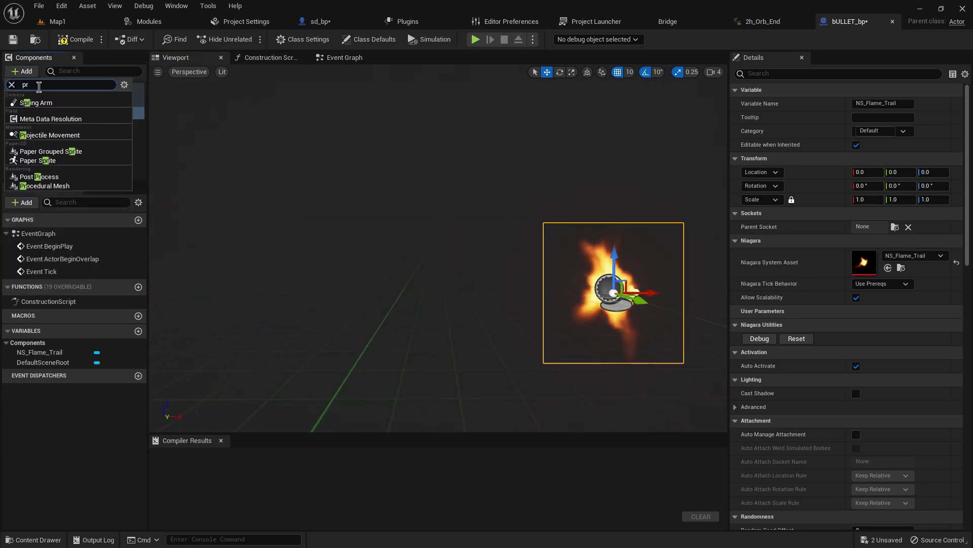
pyautogui.click(50, 135)
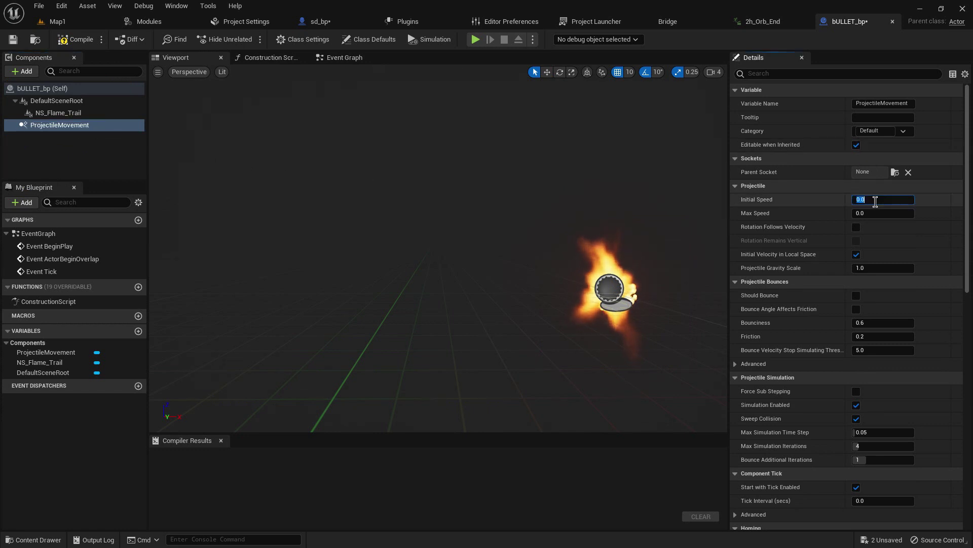
pyautogui.press('Return')
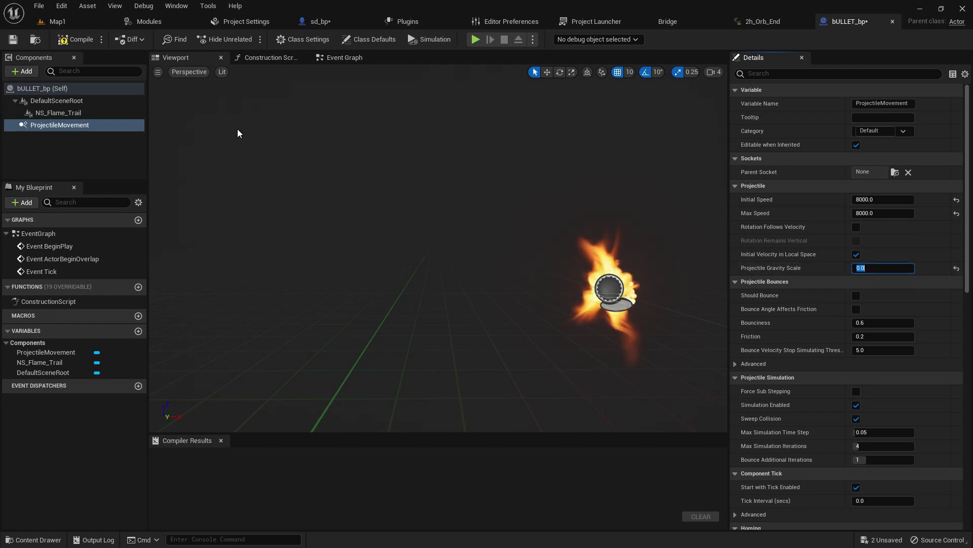
# Compile and save the bULLET_bp and sd_bp blueprints
pyautogui.click(360, 25)
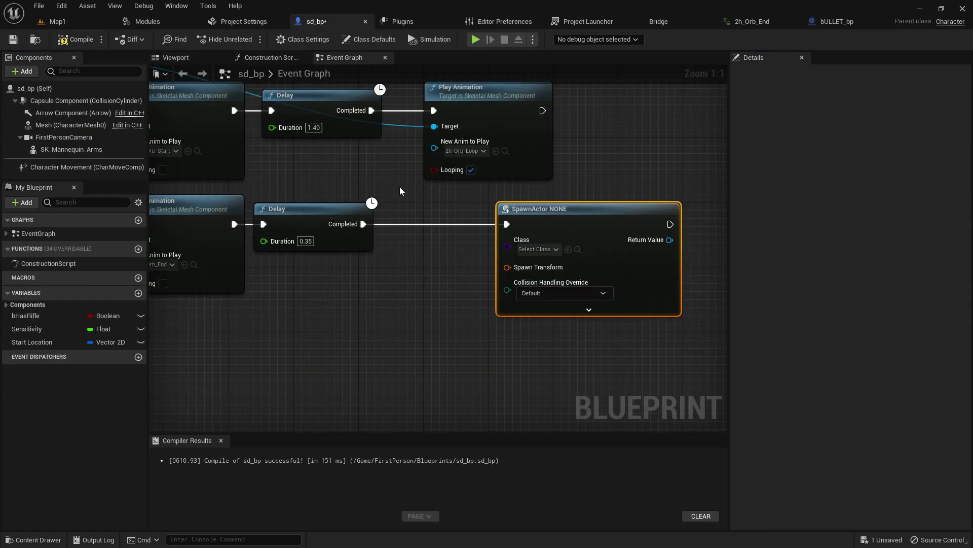
pyautogui.click(77, 41)
# Place a Projectile Movement component reference in the event graph of bULLET_bp, below Event Tick
pyautogui.click(847, 21)
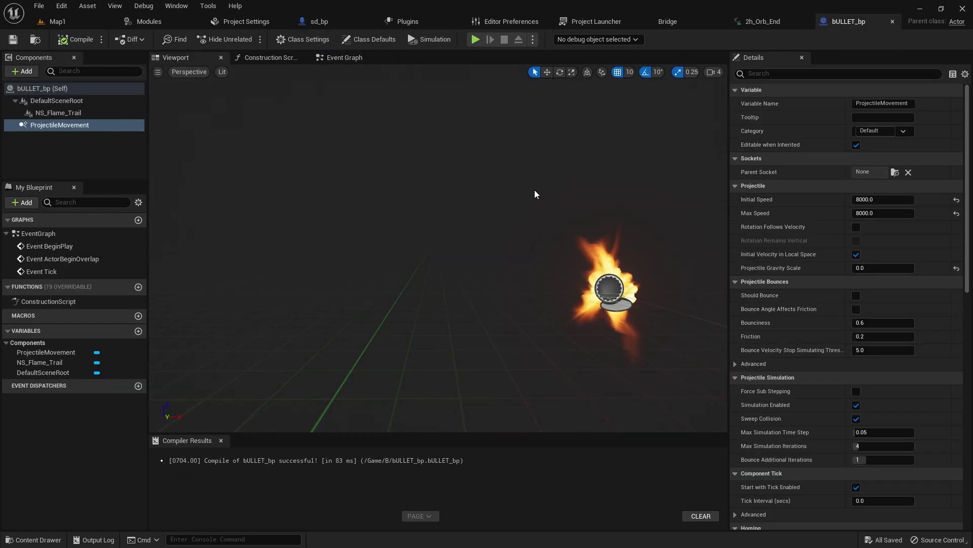
pyautogui.click(340, 57)
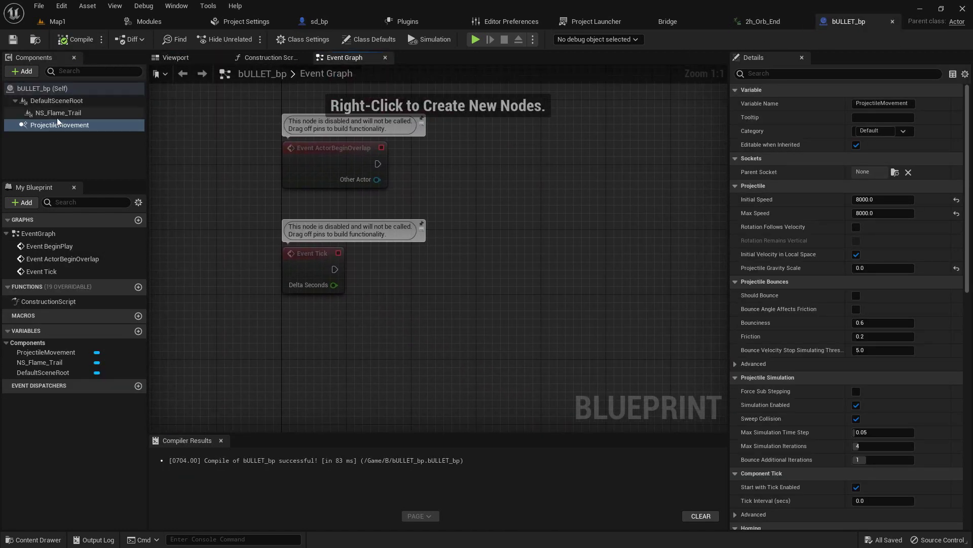
pyautogui.moveTo(289, 331); pyautogui.dragTo(401, 338)
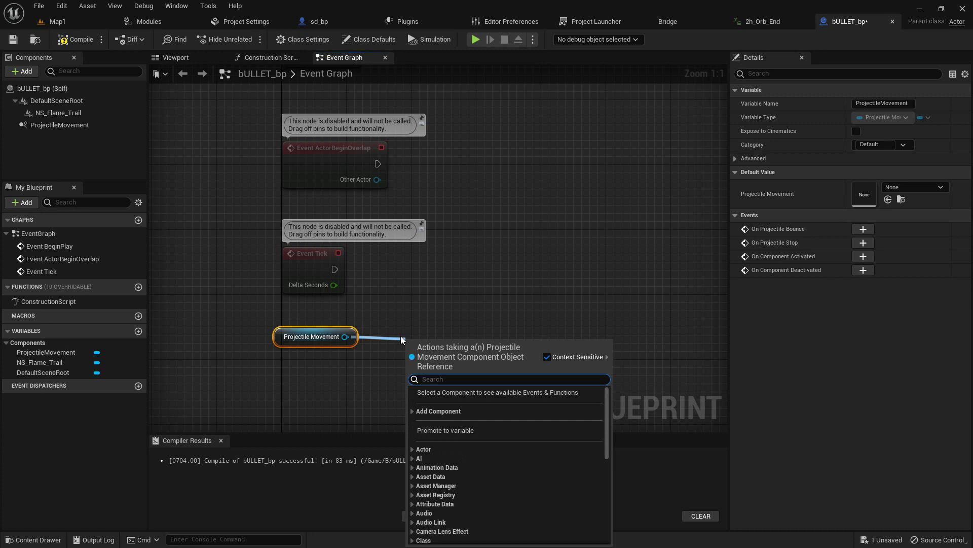
# Try a Stop Movement Immediately call on the Projectile Movement reference and delete it
pyautogui.write('stop')
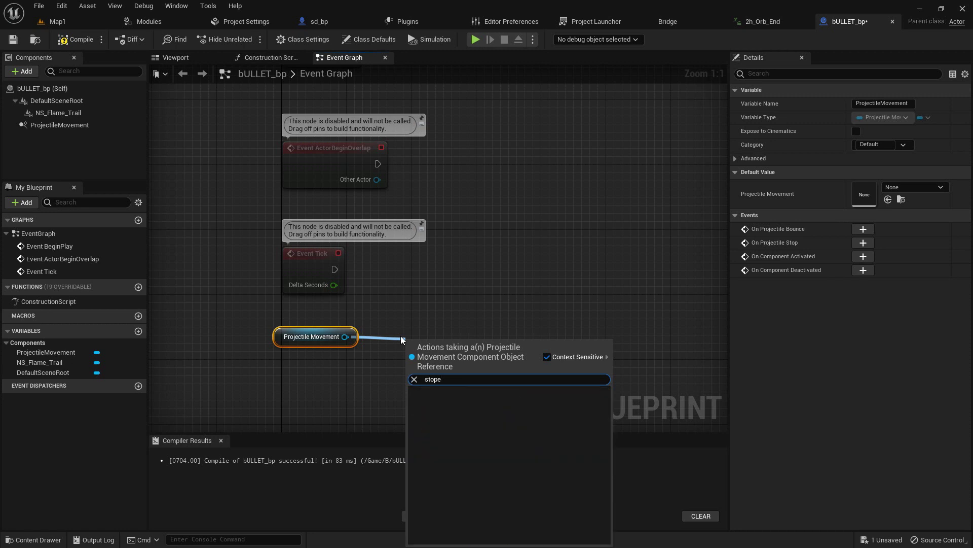
pyautogui.scroll(-1, 500, 508)
pyautogui.scroll(1, 497, 494)
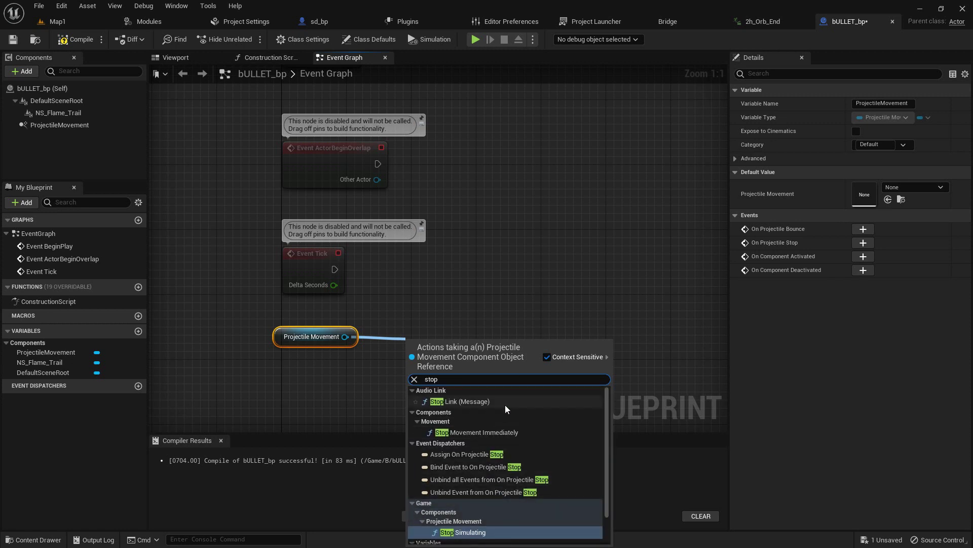
pyautogui.click(530, 434)
pyautogui.moveTo(410, 374); pyautogui.dragTo(410, 335)
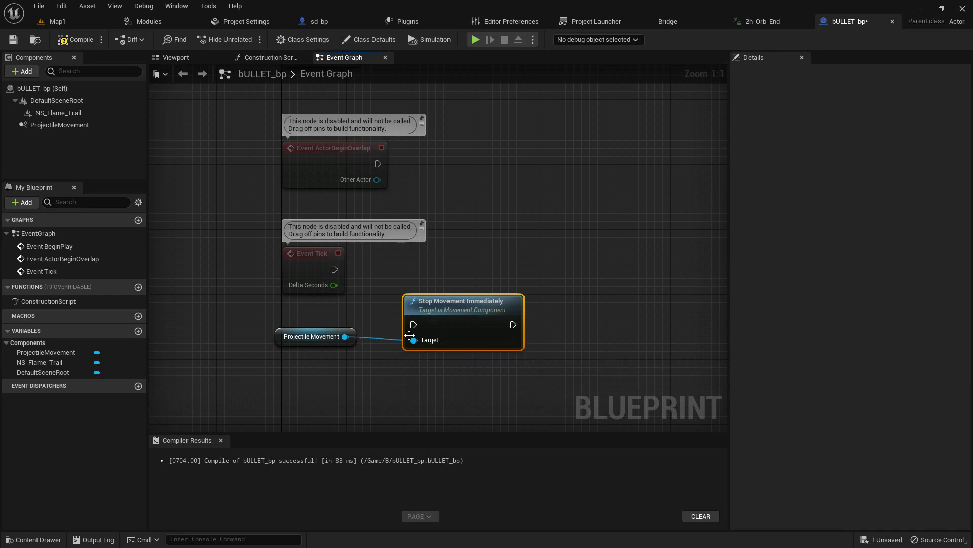
pyautogui.press('Delete')
pyautogui.moveTo(344, 337); pyautogui.dragTo(407, 347)
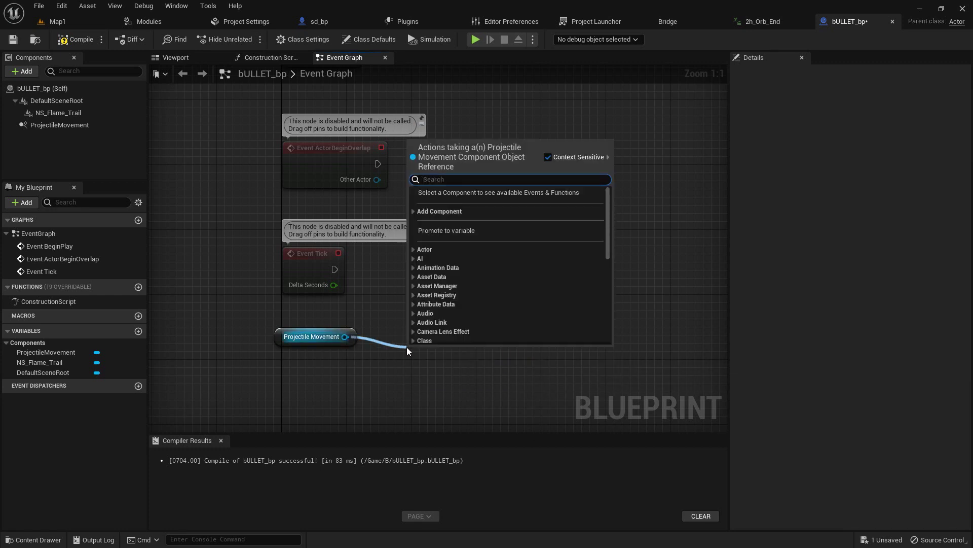
pyautogui.write('sto')
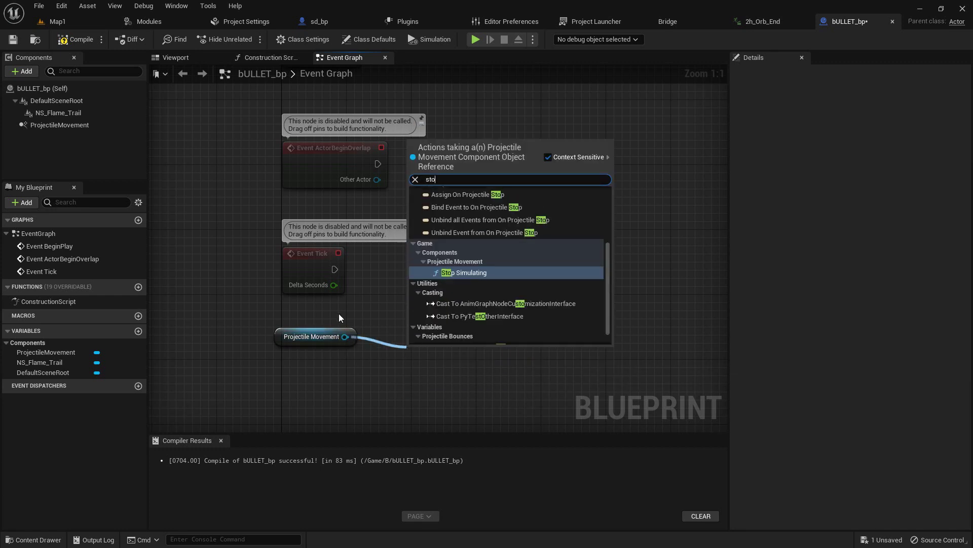
pyautogui.scroll(5, 517, 281)
pyautogui.moveTo(396, 301); pyautogui.dragTo(366, 221, button='right')
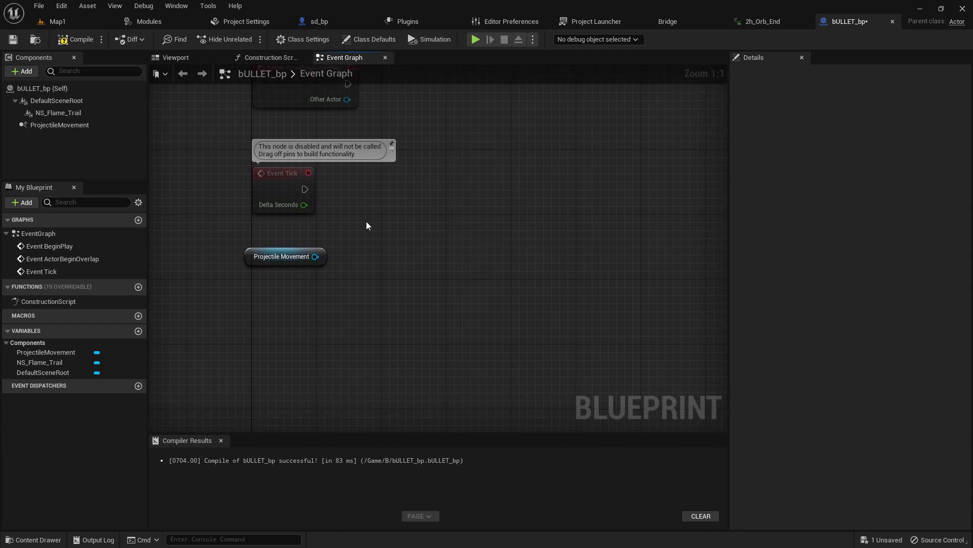
# Add an On Projectile Stop event for the ProjectileMovement component and place it below the Projectile Movement reference
pyautogui.rightClick(366, 221)
pyautogui.click(71, 125)
pyautogui.rightClick(407, 227)
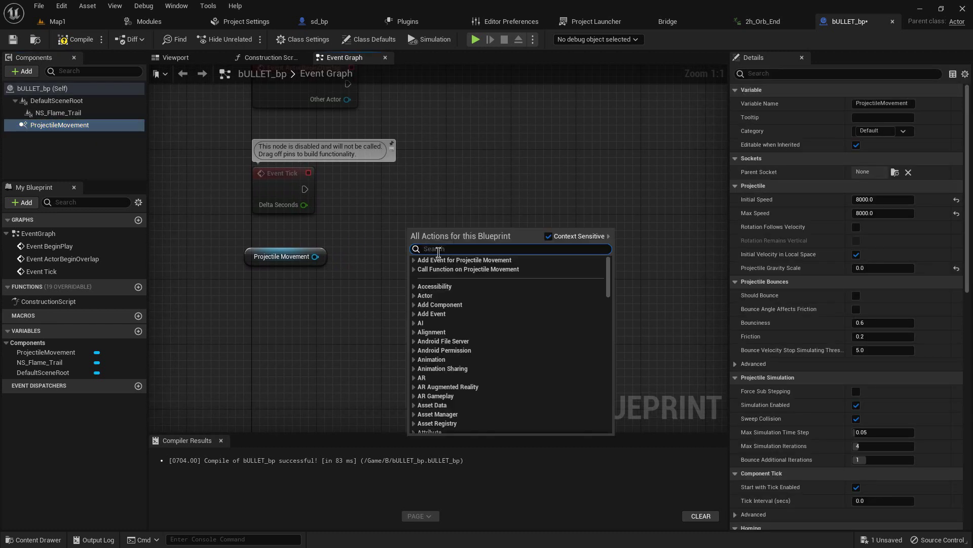
pyautogui.write('evnet')
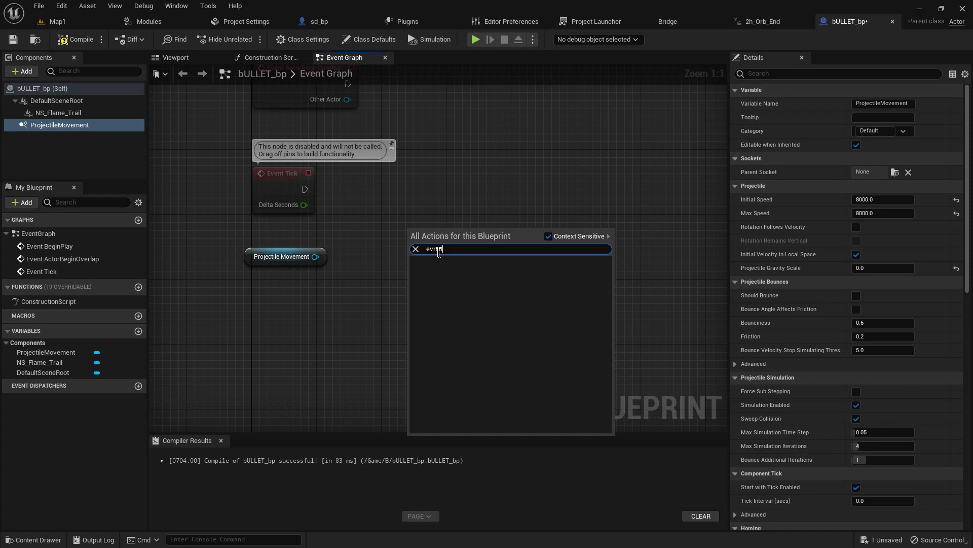
pyautogui.press('BackSpace')
pyautogui.press('BackSpace')
pyautogui.press('BackSpace')
pyautogui.press('BackSpace')
pyautogui.press('BackSpace')
pyautogui.write('stope')
pyautogui.press('BackSpace')
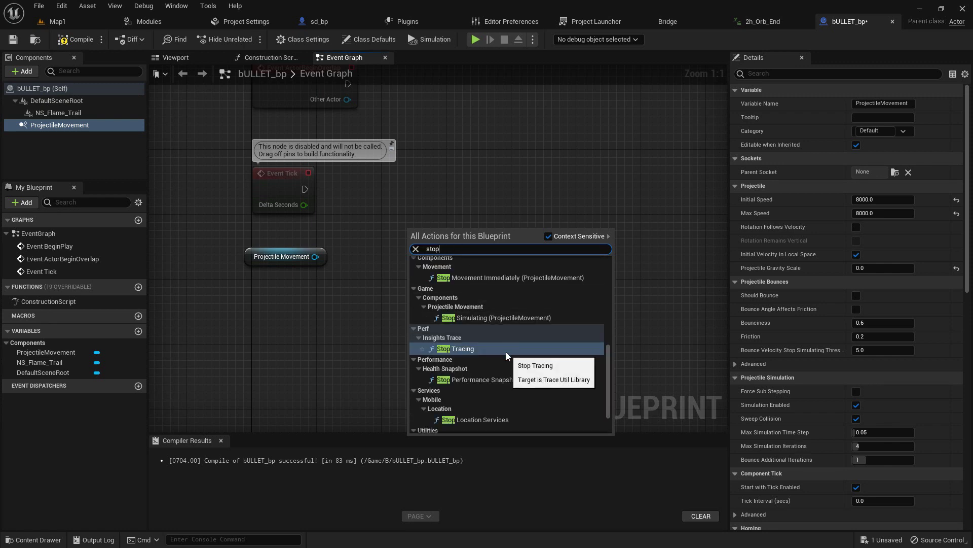
pyautogui.scroll(2, 506, 352)
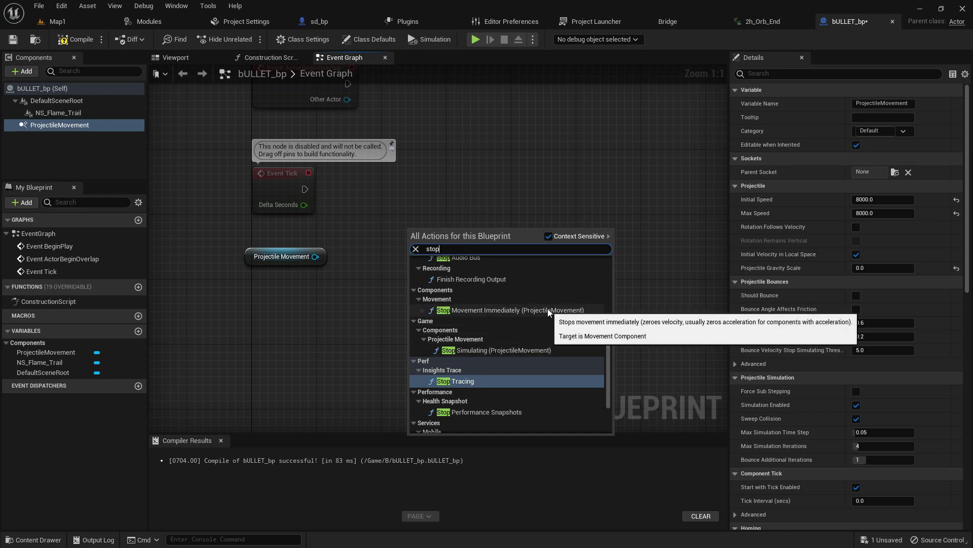
pyautogui.scroll(10, 548, 309)
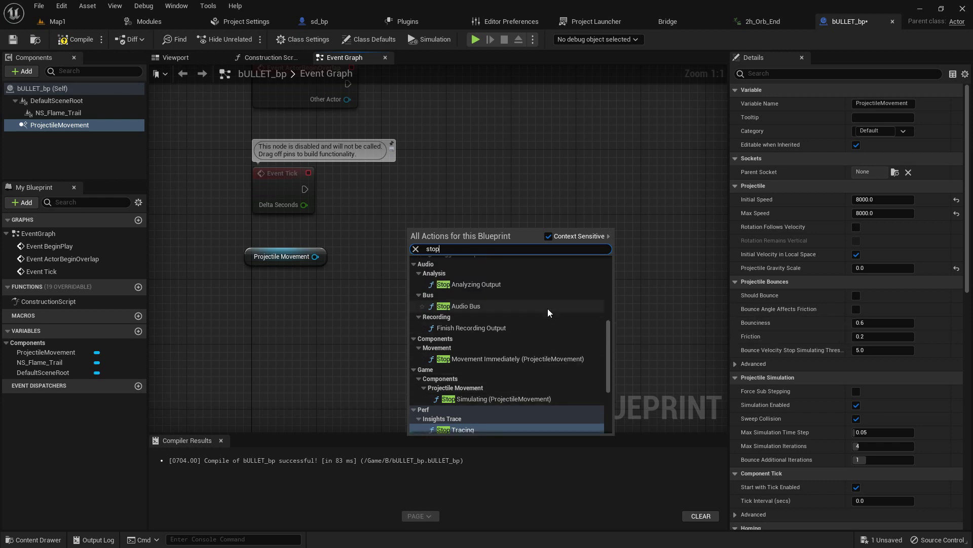
pyautogui.scroll(6, 548, 308)
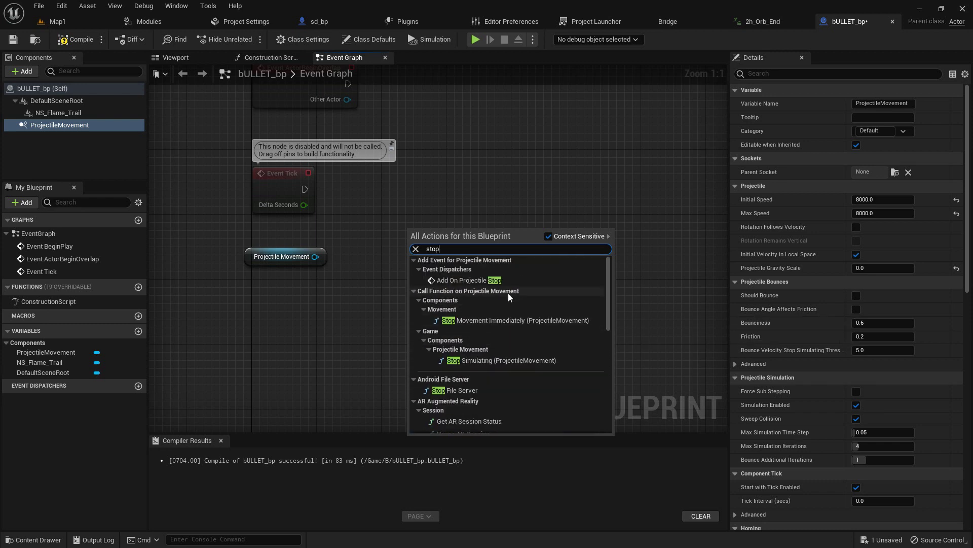
pyautogui.click(461, 283)
pyautogui.moveTo(451, 250); pyautogui.dragTo(304, 311)
pyautogui.moveTo(364, 317); pyautogui.dragTo(379, 244, button='right')
# Connect a Destroy Actor node targeting self to the execution output of On Projectile Stop
pyautogui.moveTo(390, 238); pyautogui.dragTo(480, 238)
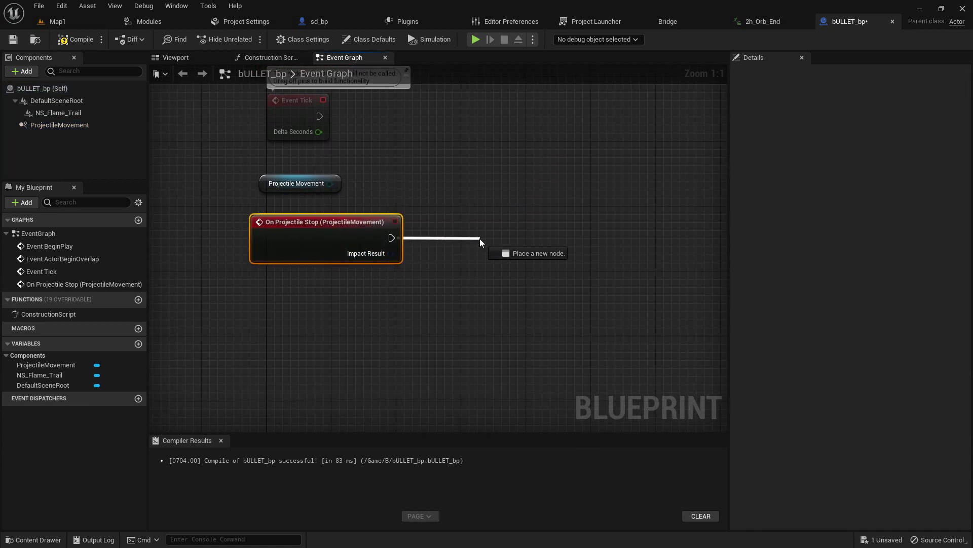
pyautogui.write('des')
pyautogui.click(543, 281)
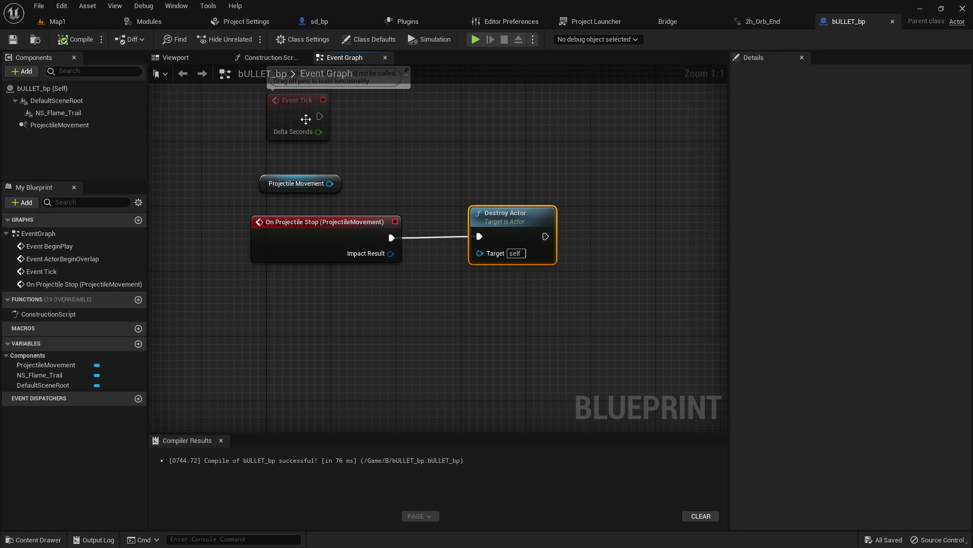
# Add a Sphere Collision component to bULLET_bp as a child of NS_Flame_Trail
pyautogui.click(80, 112)
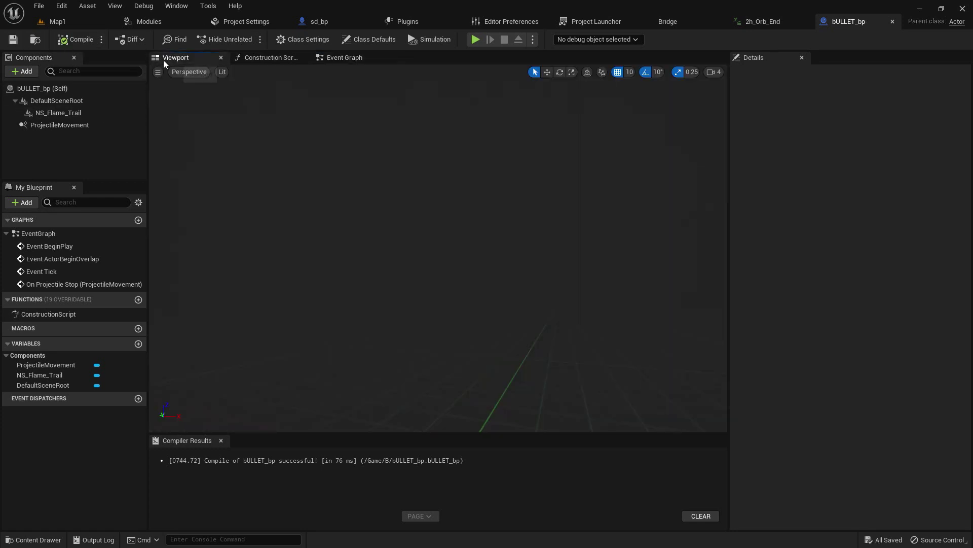
pyautogui.click(23, 71)
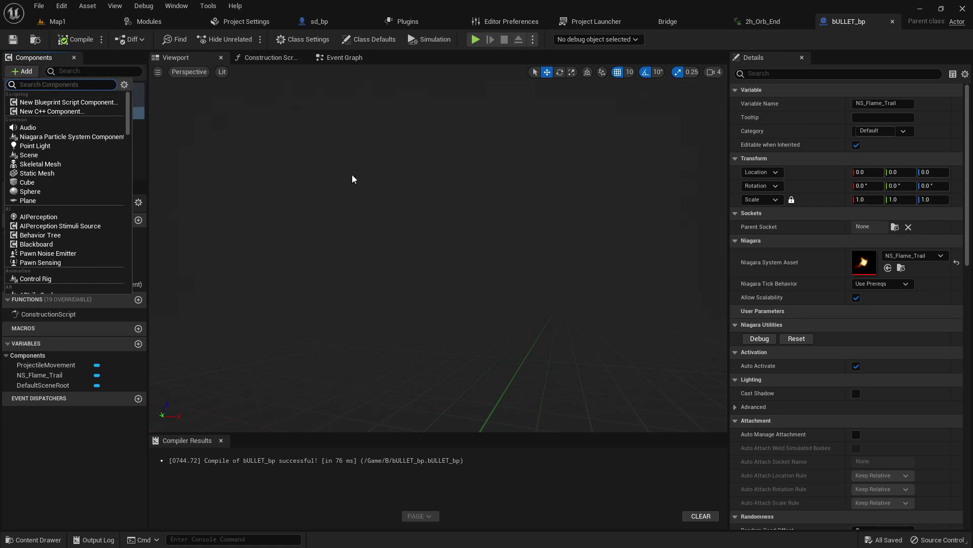
pyautogui.moveTo(435, 201); pyautogui.dragTo(562, 213, button='right')
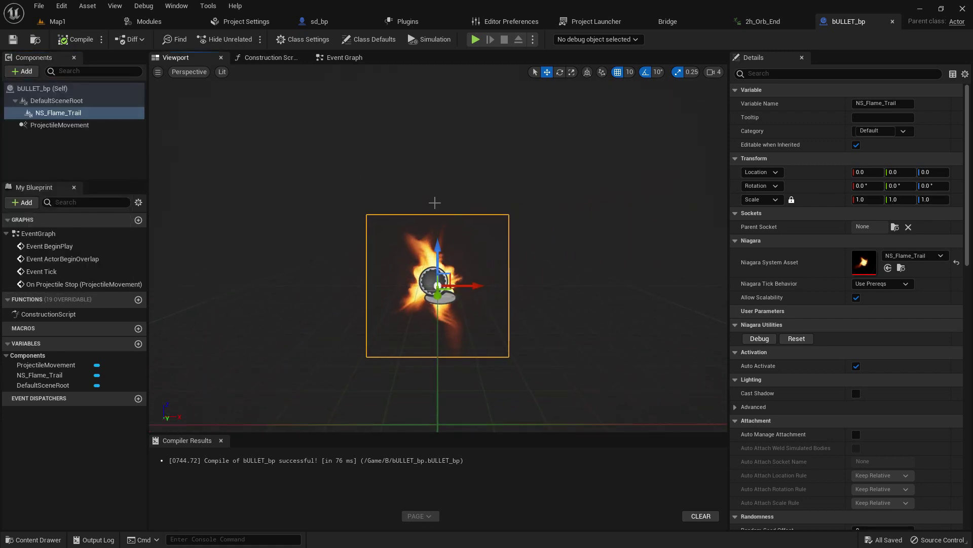
pyautogui.click(31, 76)
pyautogui.write('c')
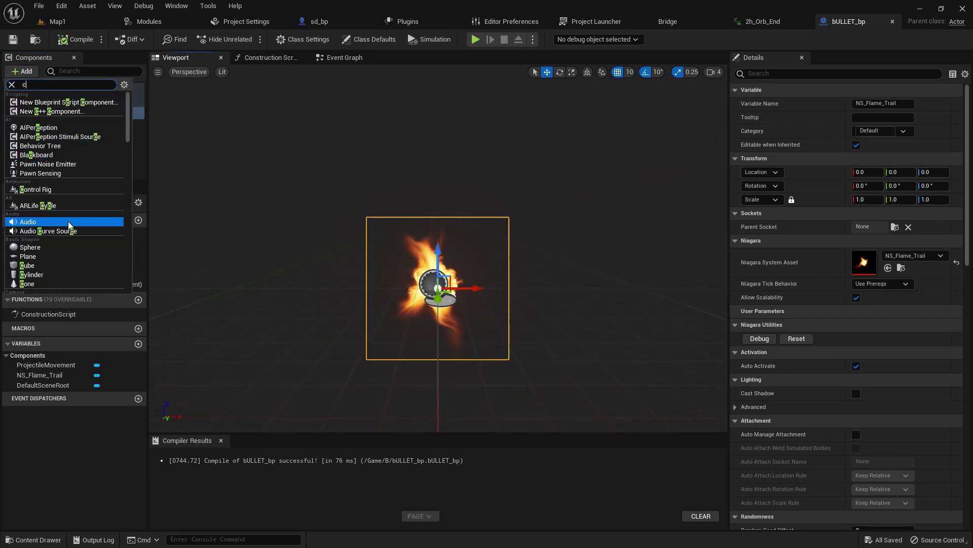
pyautogui.scroll(-4, 69, 223)
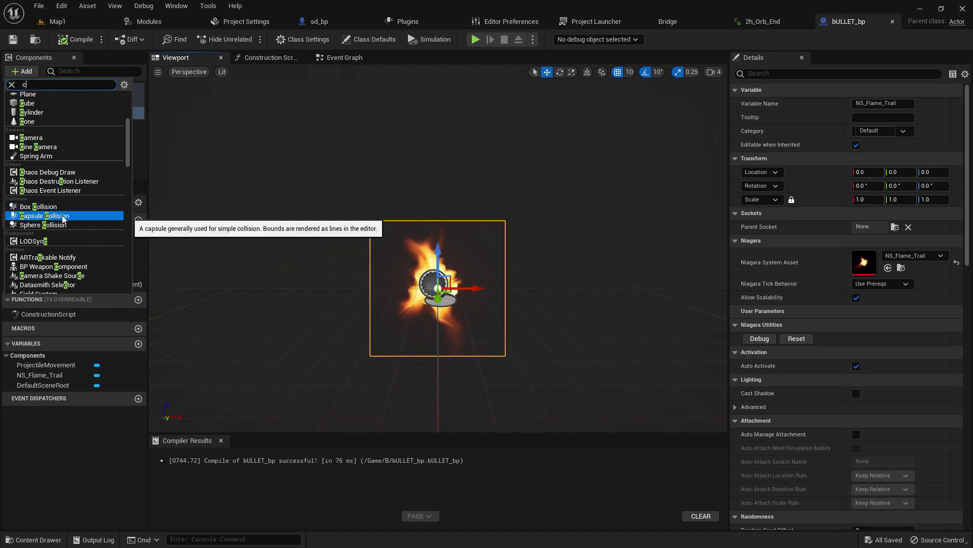
pyautogui.click(54, 224)
pyautogui.scroll(4, 584, 254)
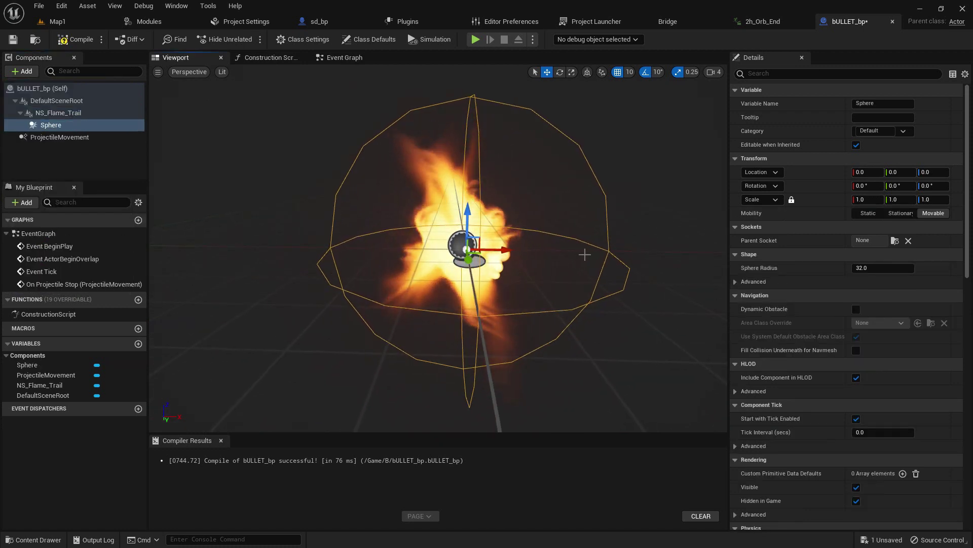
# Shrink the Sphere component's radius to fit closely around the flame's core, set its Collision Presets to BlockAll, and compile bULLET_bp
pyautogui.click(58, 112)
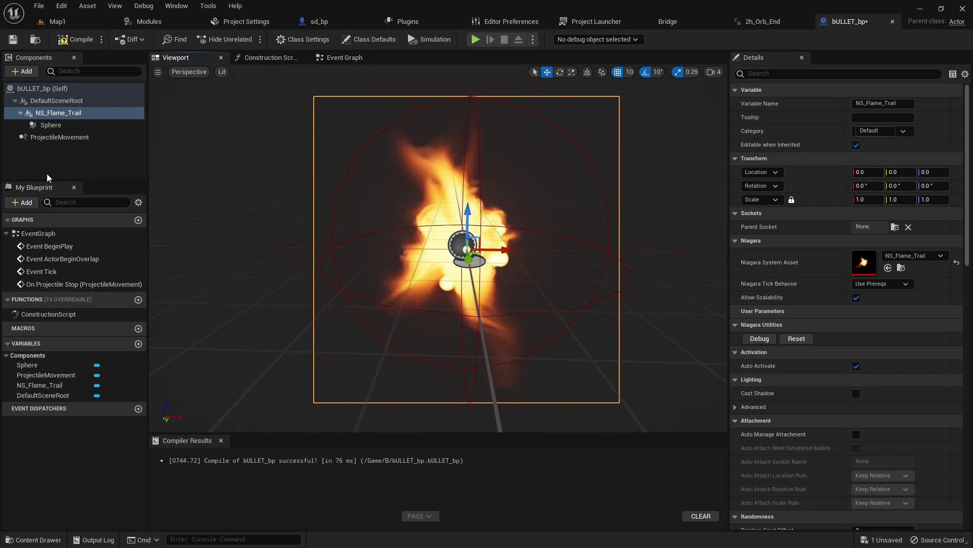
pyautogui.click(51, 124)
pyautogui.moveTo(892, 267); pyautogui.dragTo(847, 268)
pyautogui.moveTo(969, 215); pyautogui.dragTo(970, 393)
pyautogui.click(899, 332)
pyautogui.click(874, 364)
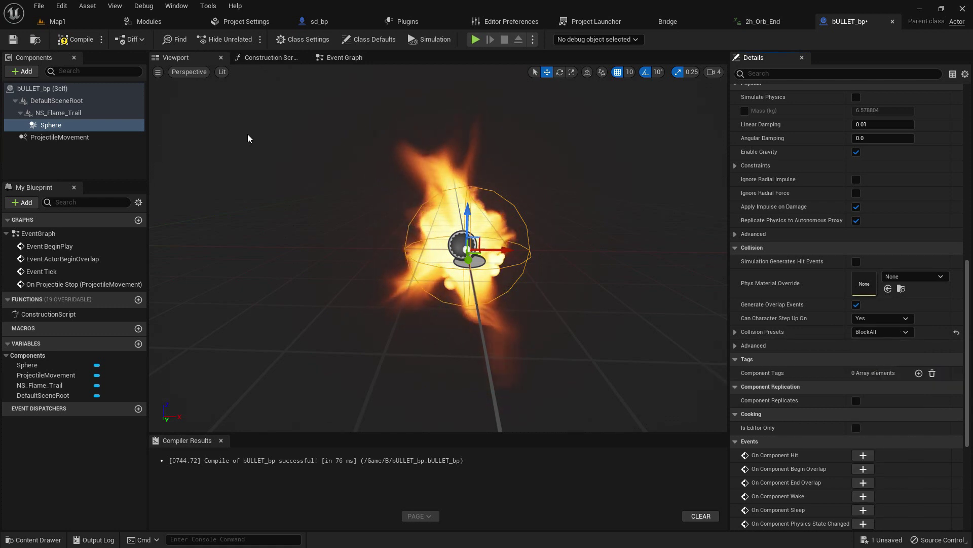
pyautogui.click(79, 39)
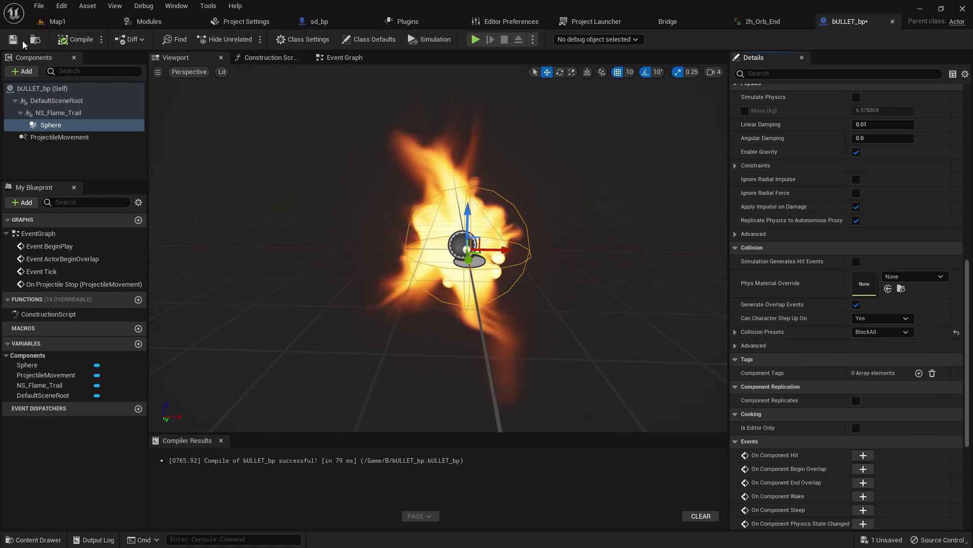
# Connect a Print String node after Destroy Actor in the bULLET_bp event graph
pyautogui.click(344, 58)
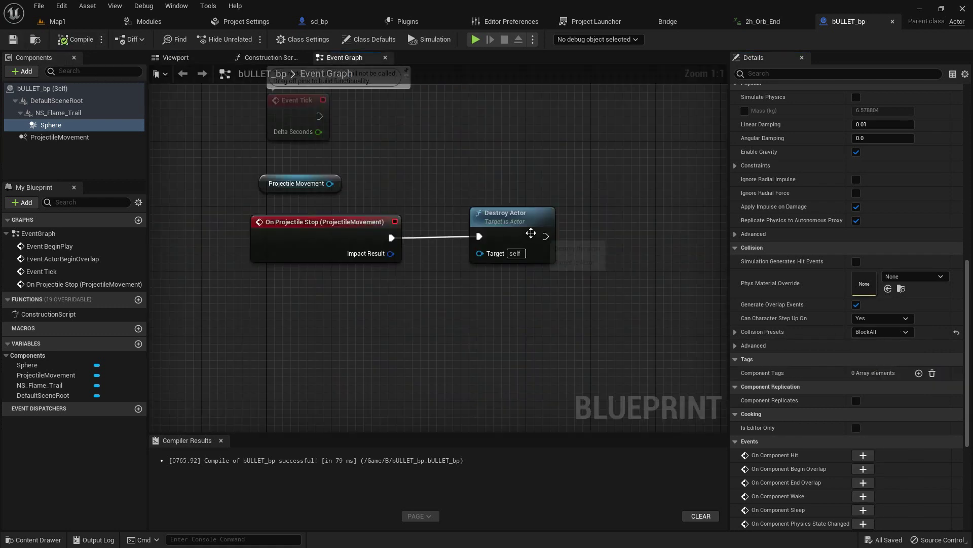
pyautogui.moveTo(583, 233); pyautogui.dragTo(583, 234)
pyautogui.write('print')
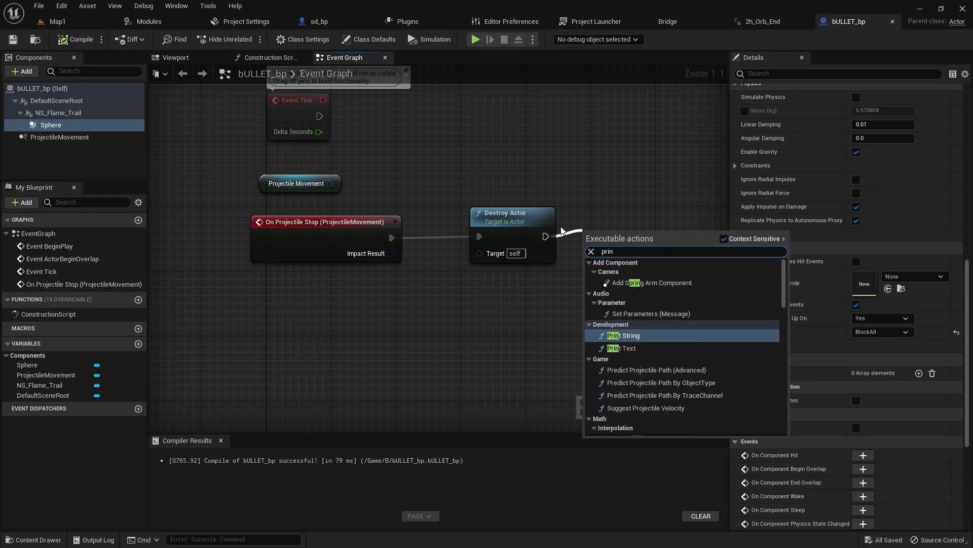
pyautogui.press('Return')
pyautogui.moveTo(549, 187); pyautogui.dragTo(473, 189, button='right')
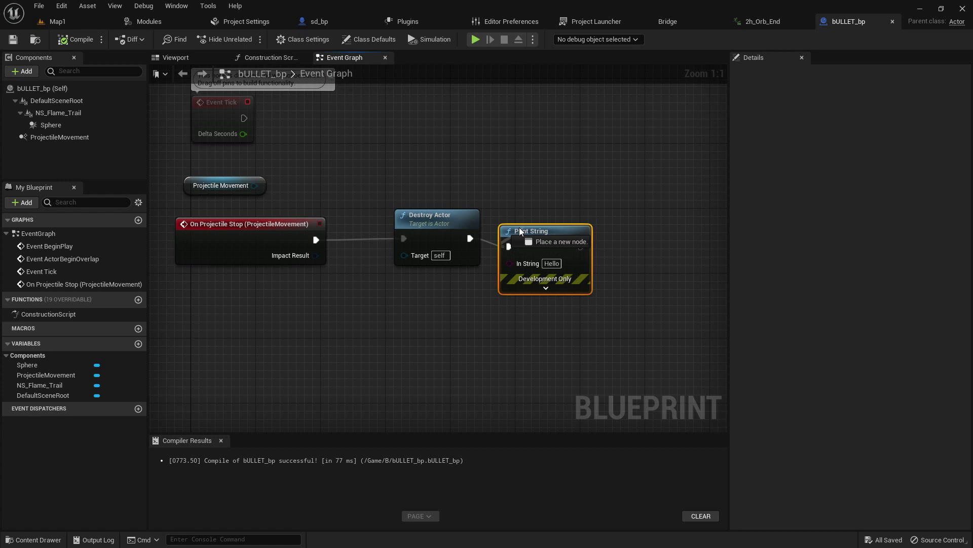
# Set the SpawnActor node's class in sd_bp to bULLET_bp and split its Spawn Transform struct pin
pyautogui.click(311, 23)
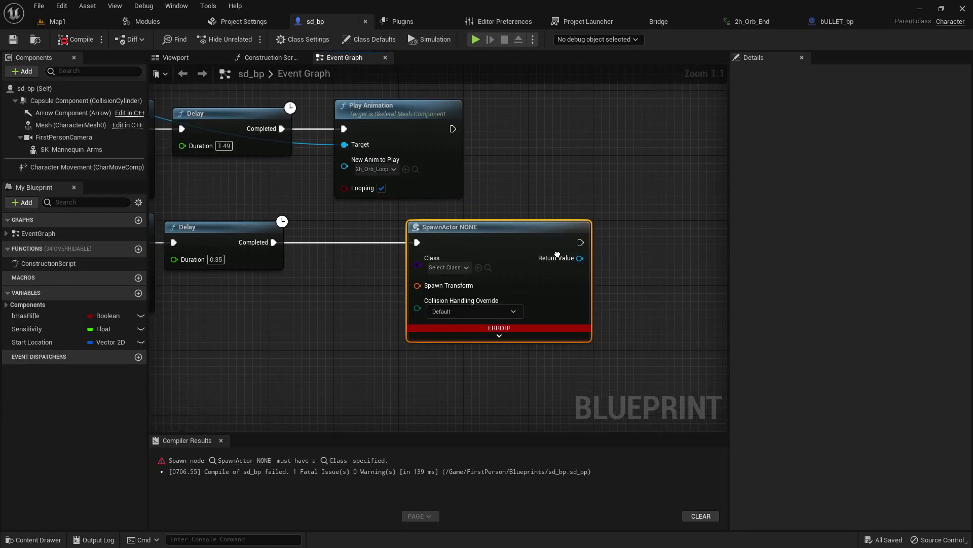
pyautogui.click(467, 247)
pyautogui.write('bulle')
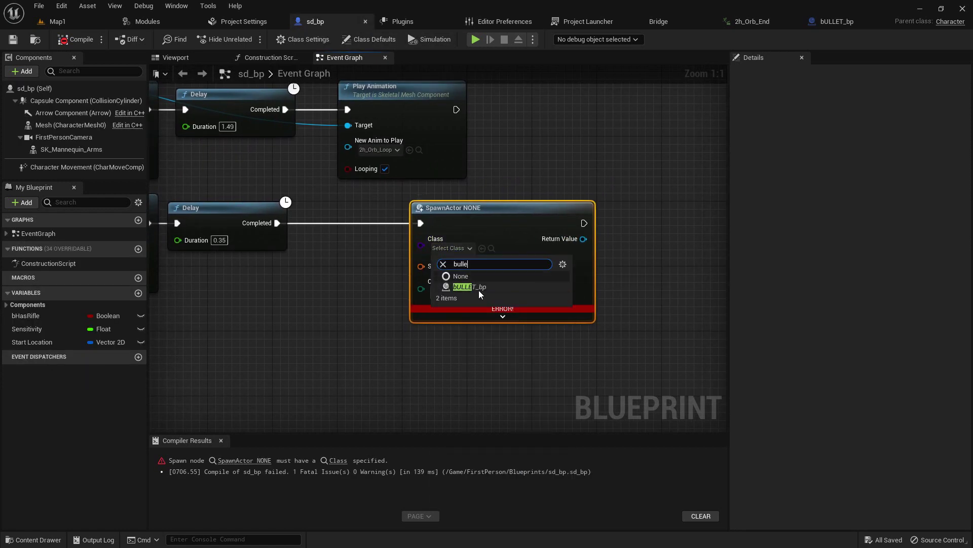
pyautogui.click(478, 287)
pyautogui.moveTo(407, 277); pyautogui.dragTo(473, 278, button='right')
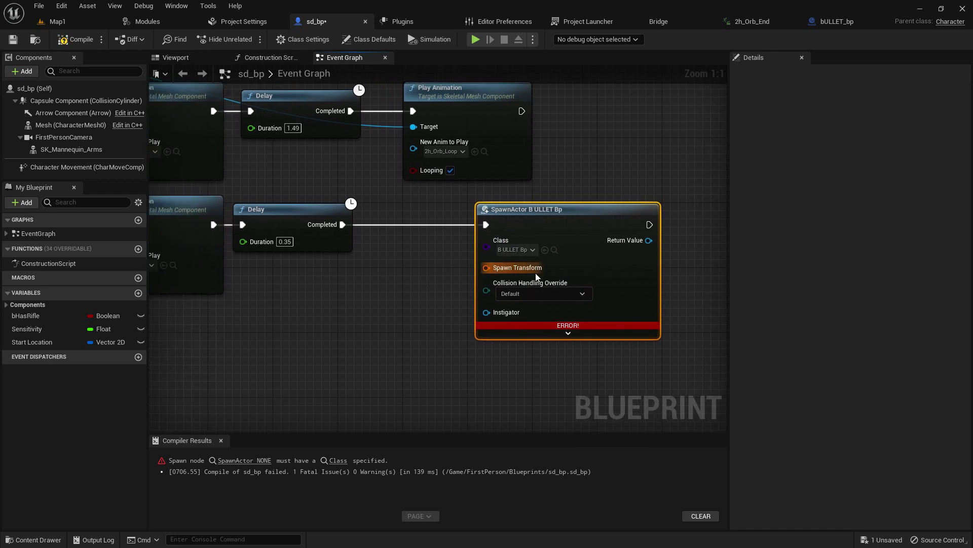
pyautogui.rightClick(526, 269)
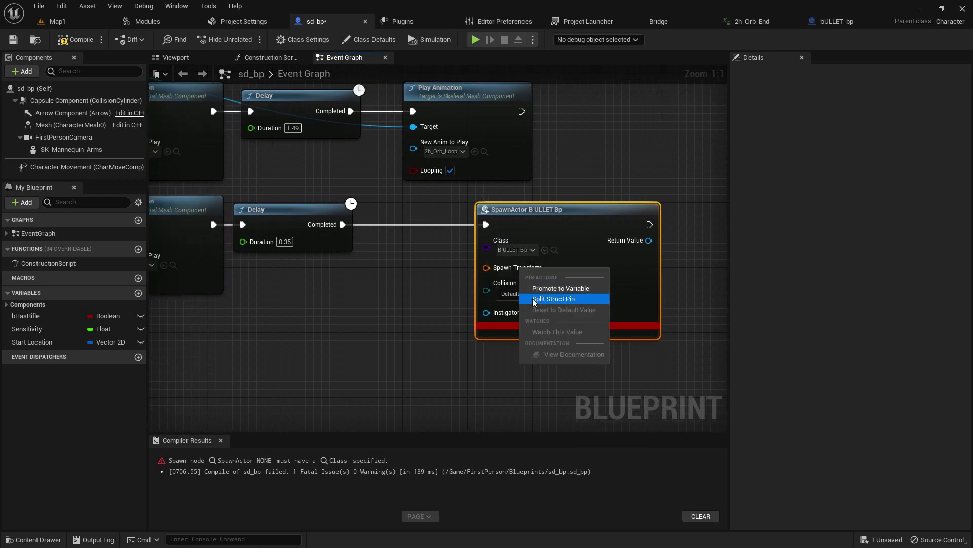
pyautogui.click(548, 300)
# Set the SK_Mannequin_Arms component's Anim to Play to 2h_Orb_End in the sd_bp viewport
pyautogui.click(173, 57)
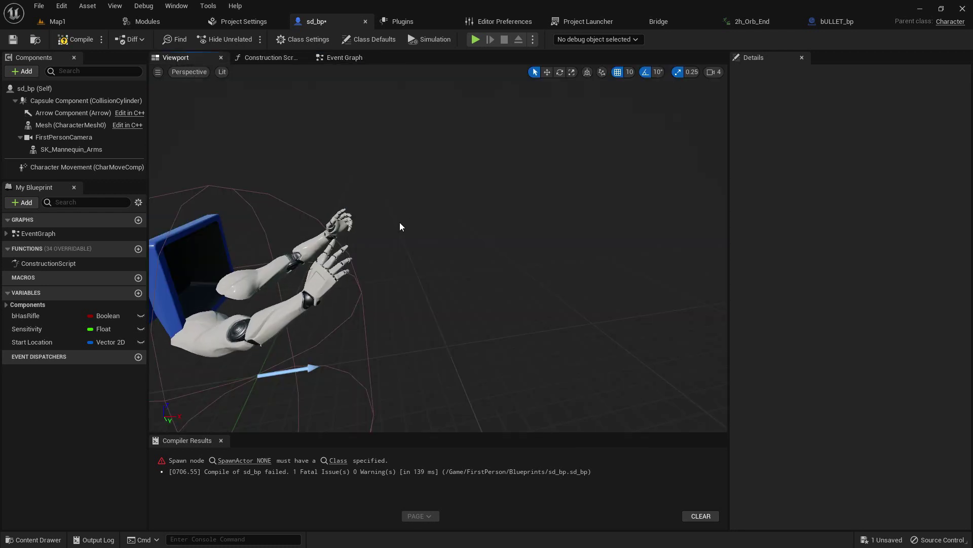
pyautogui.moveTo(399, 222); pyautogui.dragTo(369, 337, button='right')
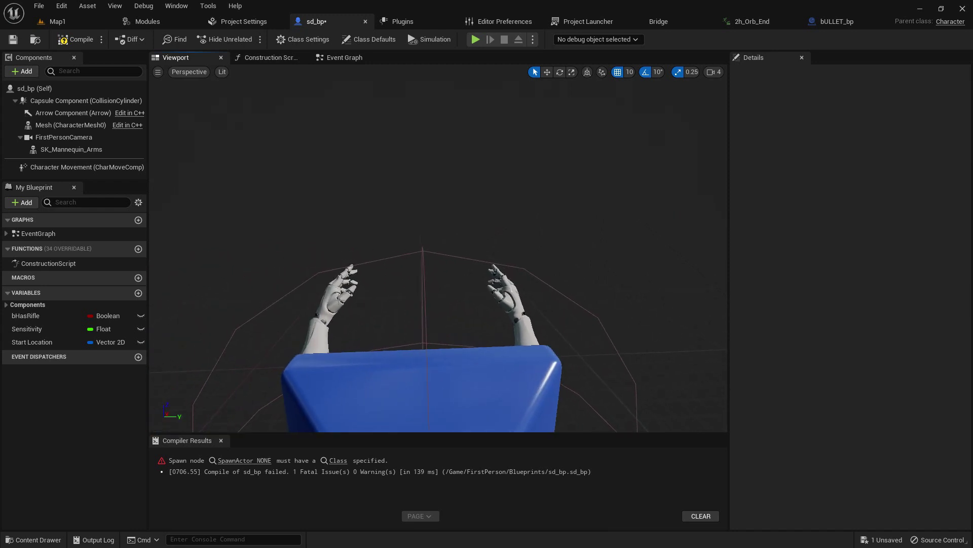
pyautogui.moveTo(370, 249)
pyautogui.mouseDown(button='right')
pyautogui.moveTo(370, 208)
pyautogui.moveTo(370, 249)
pyautogui.mouseUp(button='right')
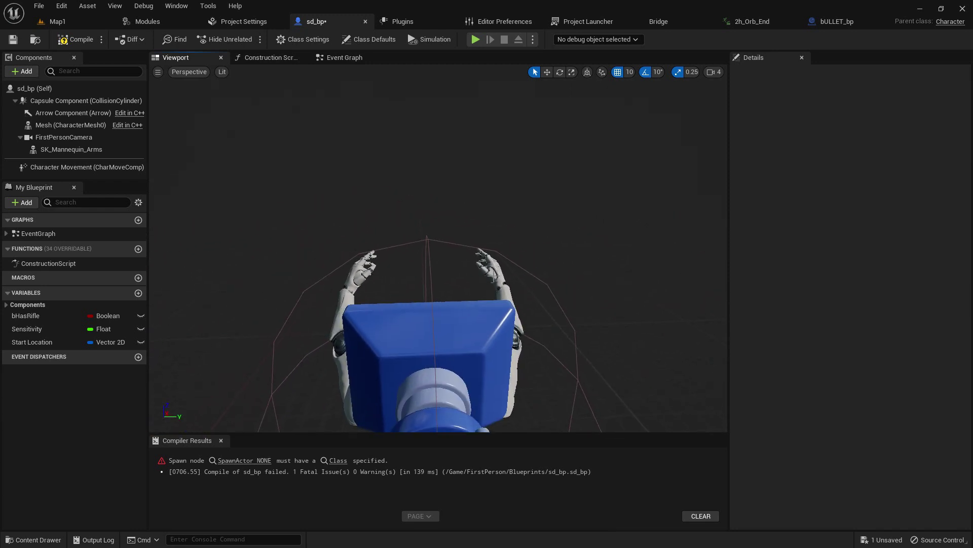
pyautogui.click(501, 268)
pyautogui.moveTo(500, 268); pyautogui.dragTo(552, 284, button='right')
pyautogui.click(902, 267)
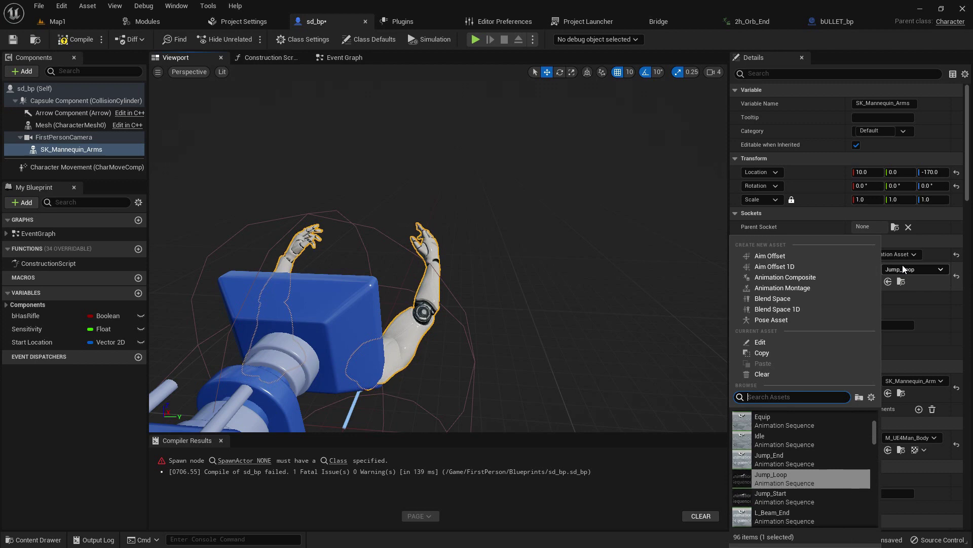
pyautogui.write('or')
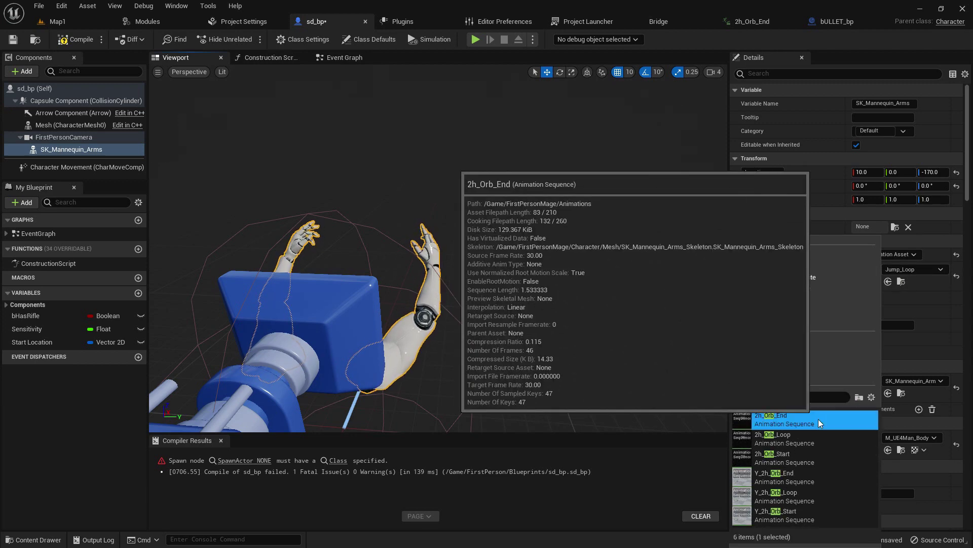
pyautogui.click(818, 419)
# Turn off Playing for the arms' animation and set its Initial Position to about 0.216
pyautogui.moveTo(577, 316); pyautogui.dragTo(482, 316, button='right')
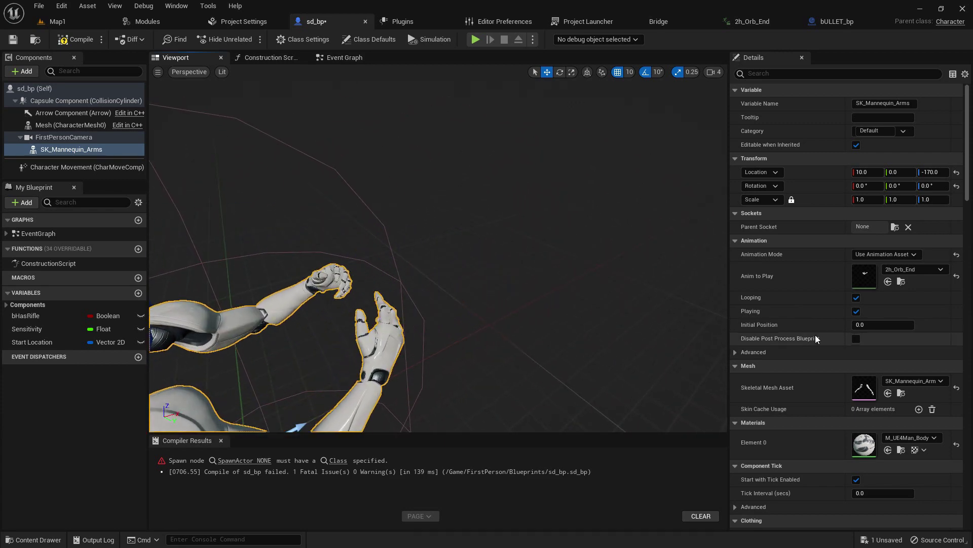
pyautogui.click(857, 310)
pyautogui.moveTo(882, 325)
pyautogui.mouseDown()
pyautogui.moveTo(907, 325)
pyautogui.moveTo(897, 324)
pyautogui.mouseUp()
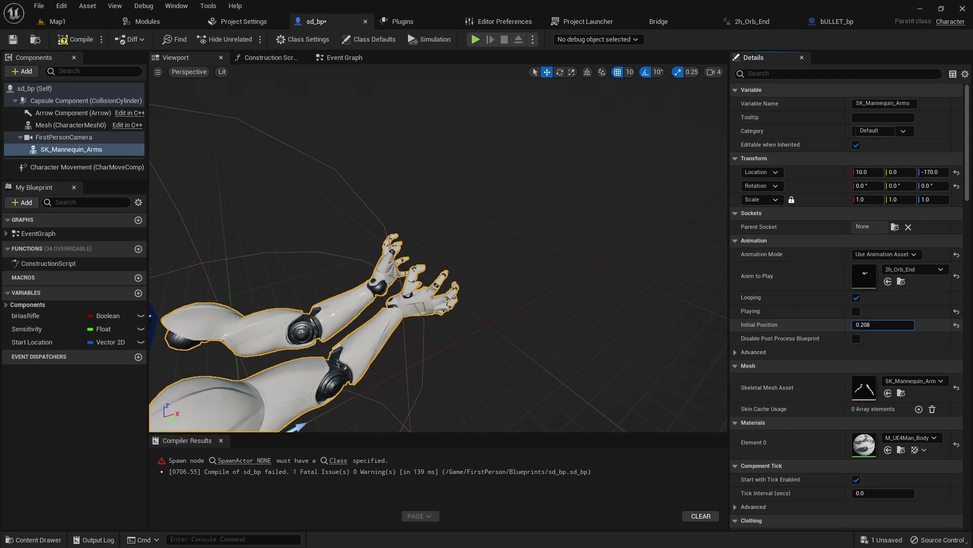
pyautogui.moveTo(558, 304); pyautogui.dragTo(512, 324, button='right')
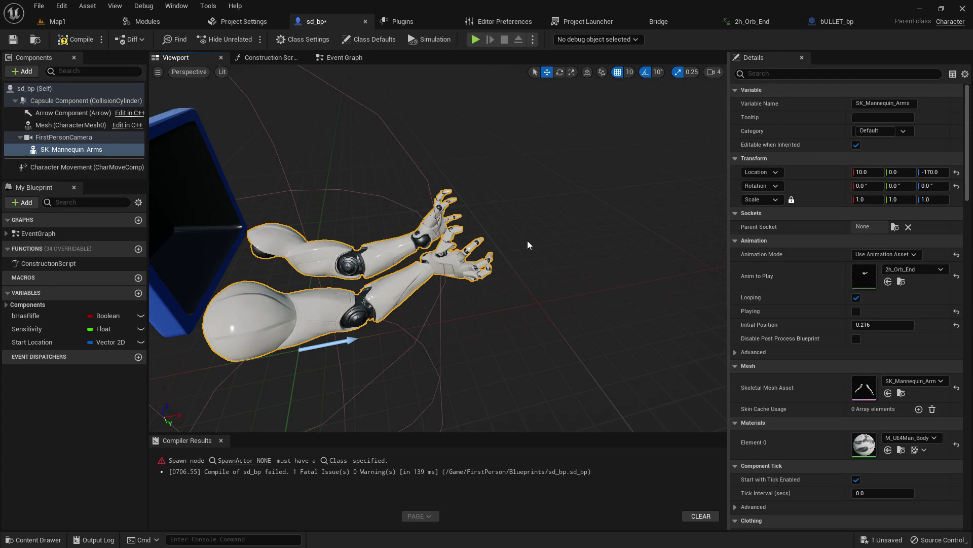
pyautogui.moveTo(487, 213); pyautogui.dragTo(413, 198, button='right')
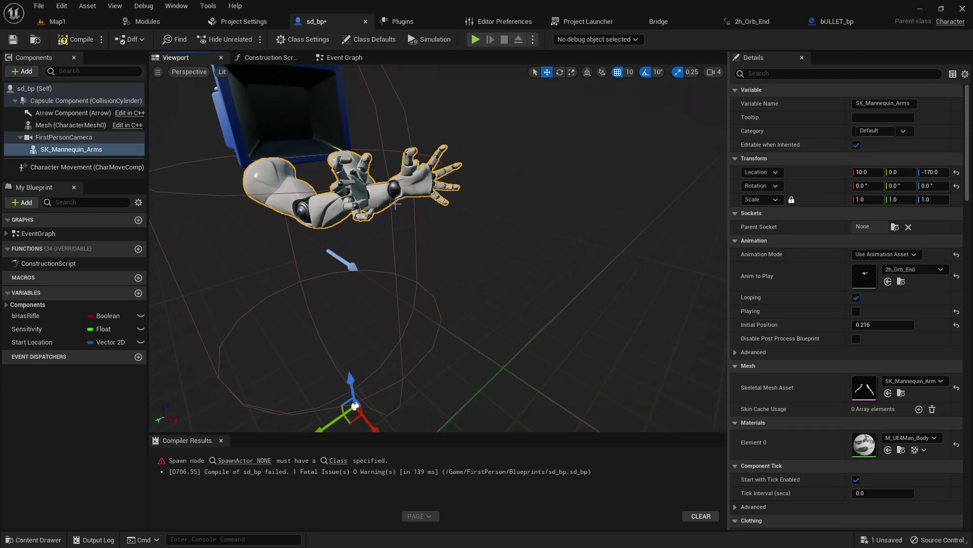
# Add an Arrow component as a child of FirstPersonCamera
pyautogui.click(265, 143)
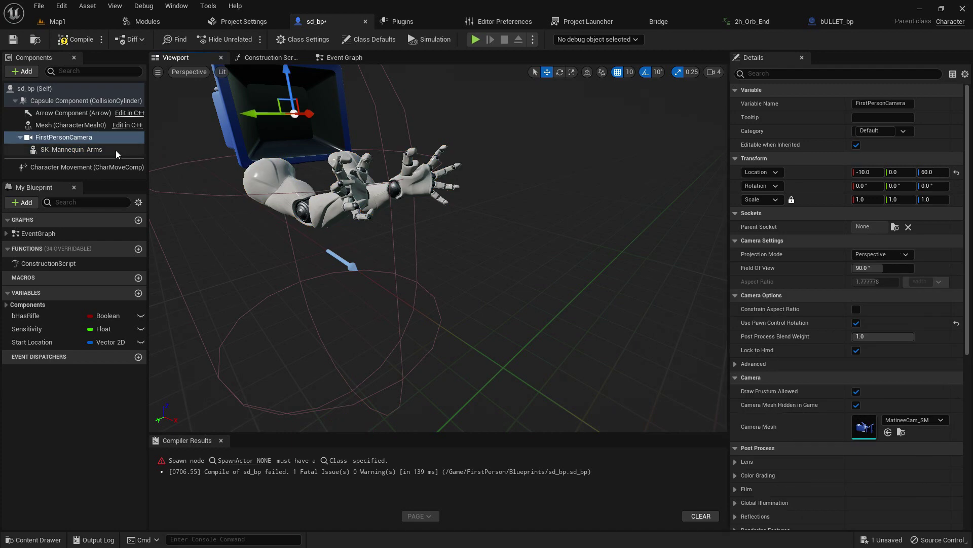
pyautogui.click(22, 71)
pyautogui.write('arr')
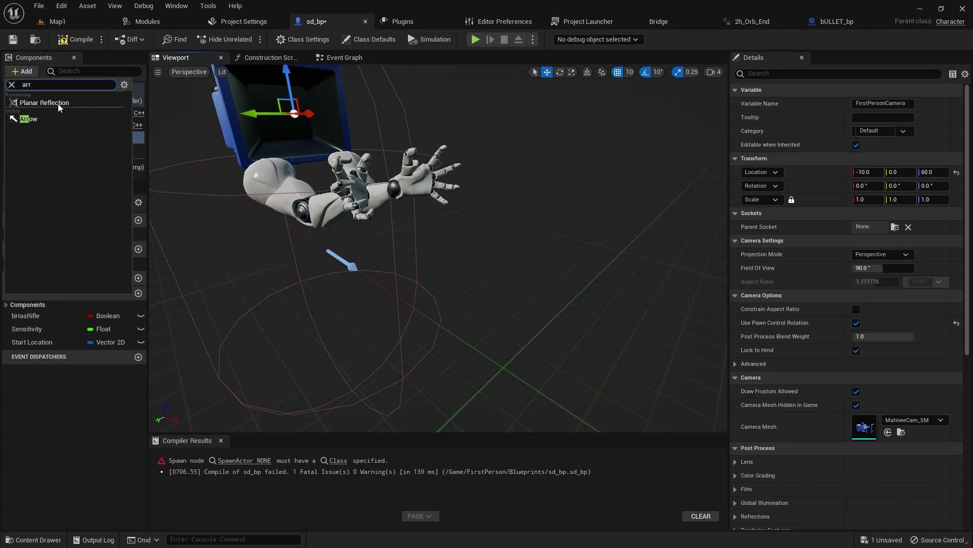
pyautogui.click(41, 117)
# Move the new arrow between the hands, to location X 80, Y 0, Z -20
pyautogui.moveTo(304, 162); pyautogui.dragTo(354, 162, button='right')
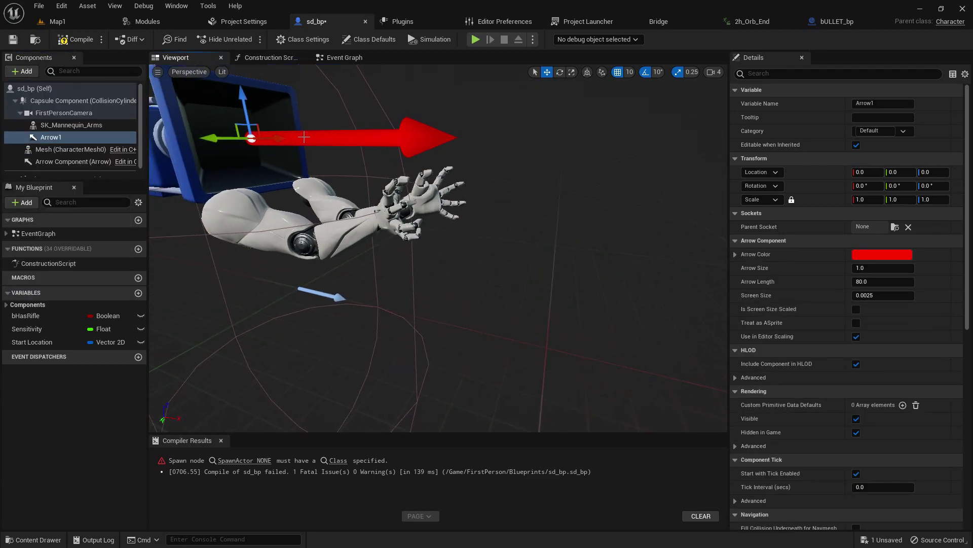
pyautogui.moveTo(283, 140); pyautogui.dragTo(445, 146)
pyautogui.moveTo(396, 114); pyautogui.dragTo(395, 190)
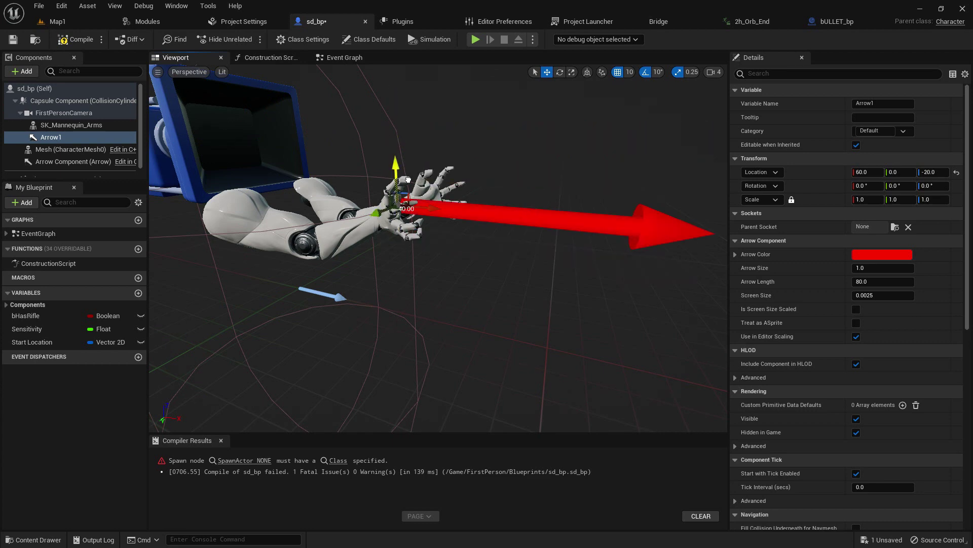
pyautogui.moveTo(395, 189); pyautogui.dragTo(426, 190, button='right')
pyautogui.moveTo(441, 336); pyautogui.dragTo(494, 370, button='right')
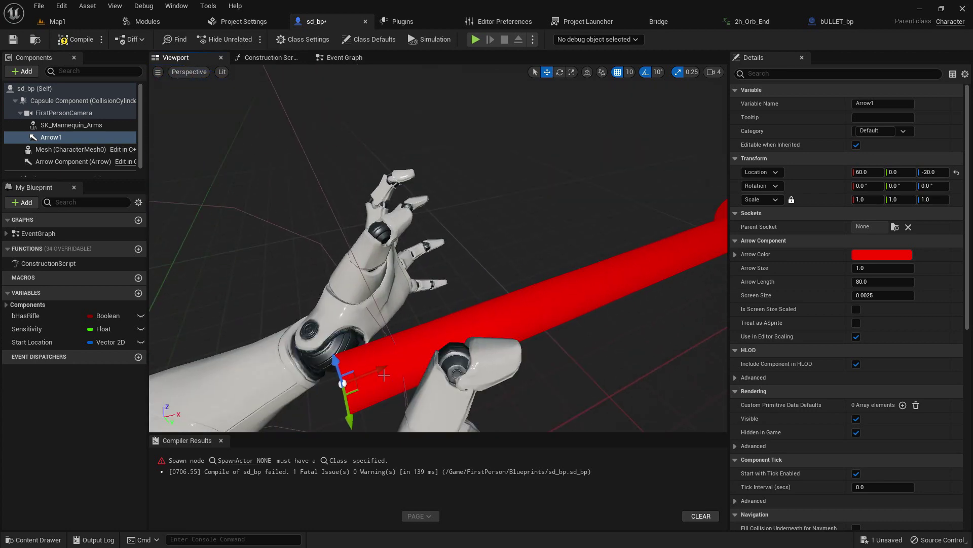
pyautogui.moveTo(383, 371); pyautogui.dragTo(571, 294)
pyautogui.moveTo(375, 235)
pyautogui.mouseDown(button='right')
pyautogui.moveTo(457, 236)
pyautogui.moveTo(416, 253)
pyautogui.moveTo(376, 236)
pyautogui.mouseUp(button='right')
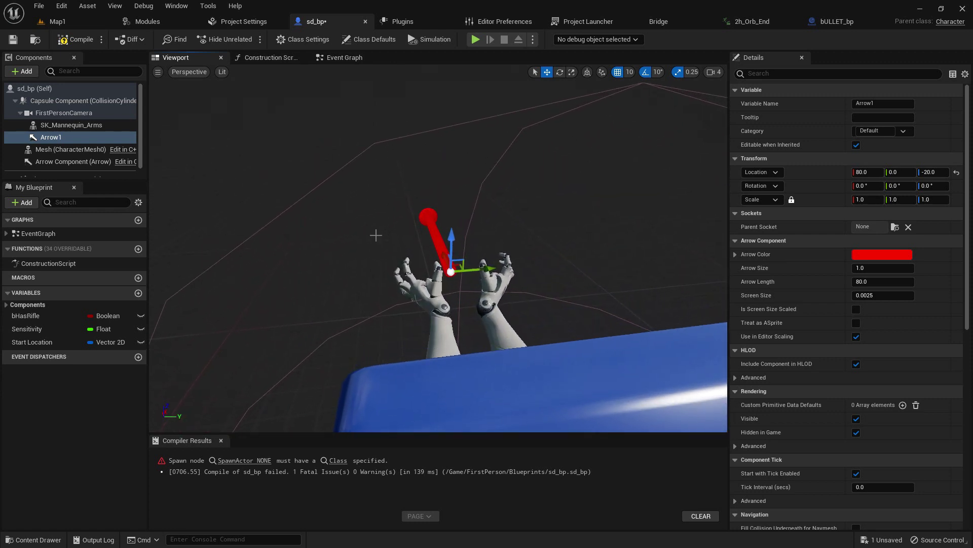
# Place a reference to Arrow1 in the Event Graph and add a Get World Transform node from it
pyautogui.click(340, 58)
pyautogui.moveTo(56, 137); pyautogui.dragTo(190, 310)
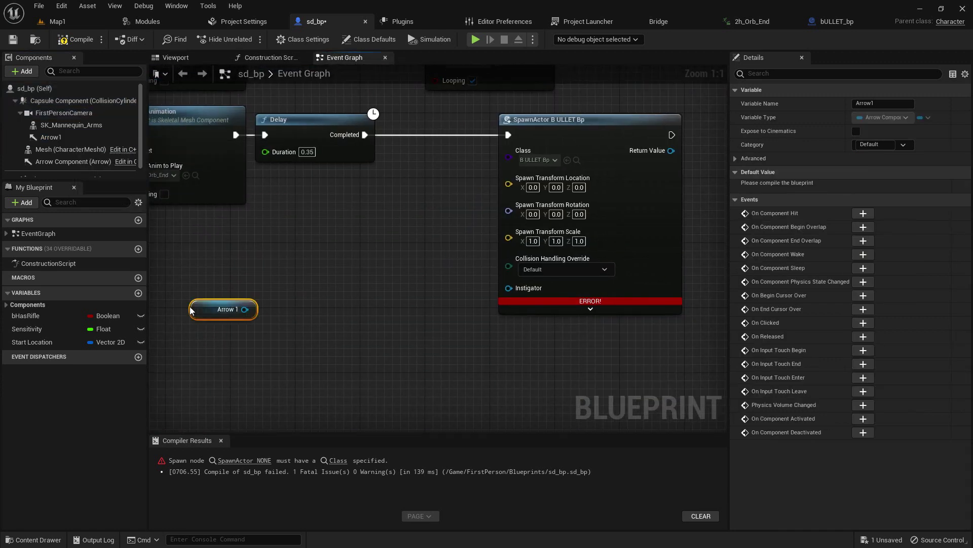
pyautogui.moveTo(268, 308); pyautogui.dragTo(268, 304)
pyautogui.write('get worl')
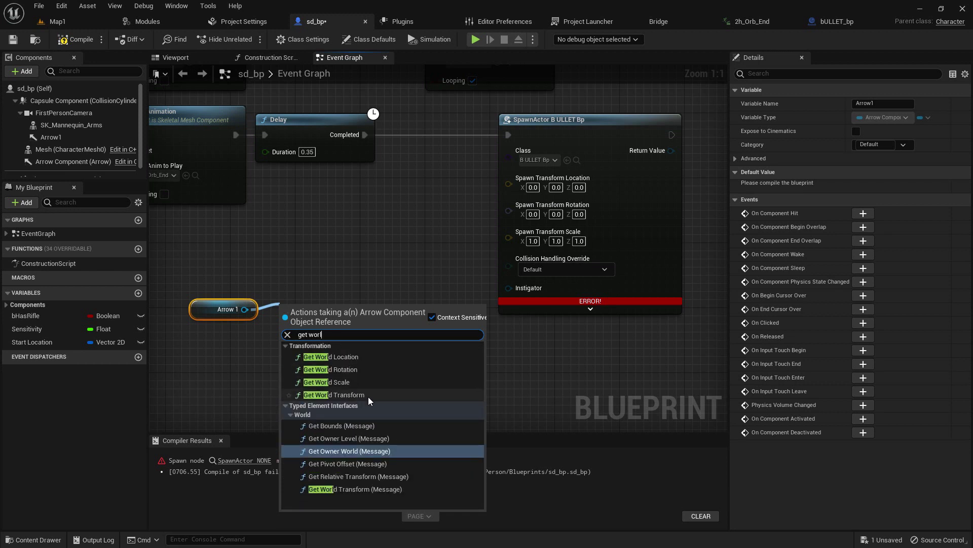
pyautogui.click(355, 395)
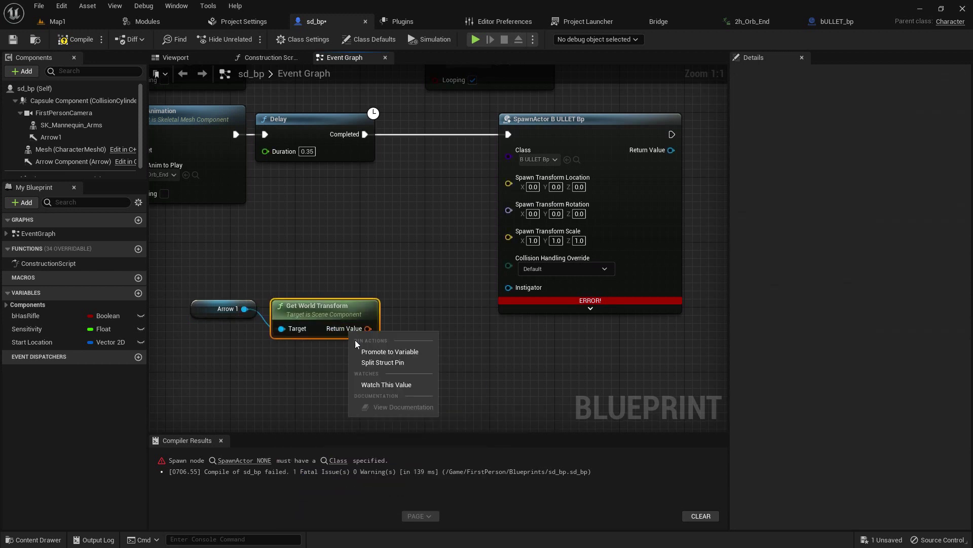
# Split Get World Transform's return value, connect its location and rotation to the SpawnActor node's matching pins, and compile and save
pyautogui.moveTo(377, 320); pyautogui.dragTo(348, 350)
pyautogui.moveTo(366, 352)
pyautogui.mouseDown()
pyautogui.moveTo(508, 177)
pyautogui.moveTo(383, 384)
pyautogui.moveTo(365, 368)
pyautogui.mouseUp()
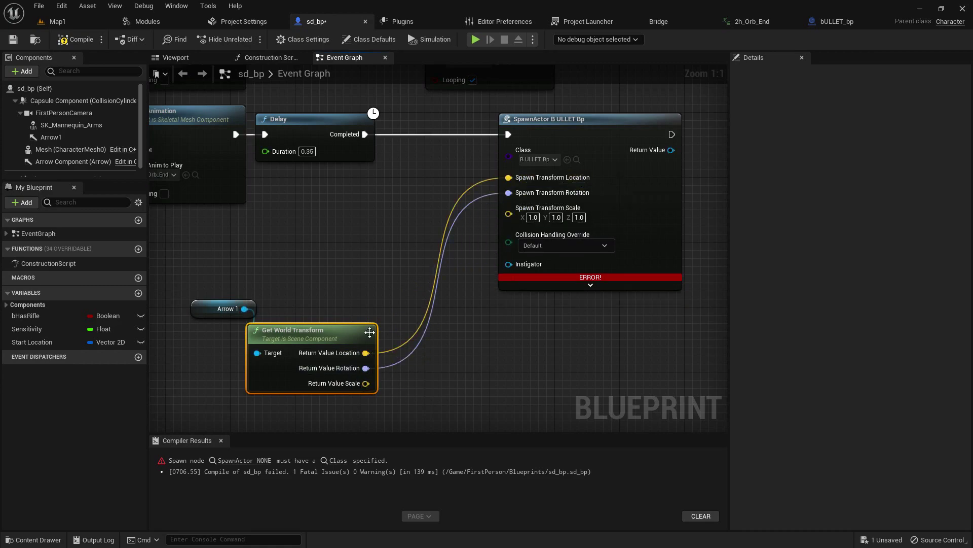
pyautogui.click(53, 21)
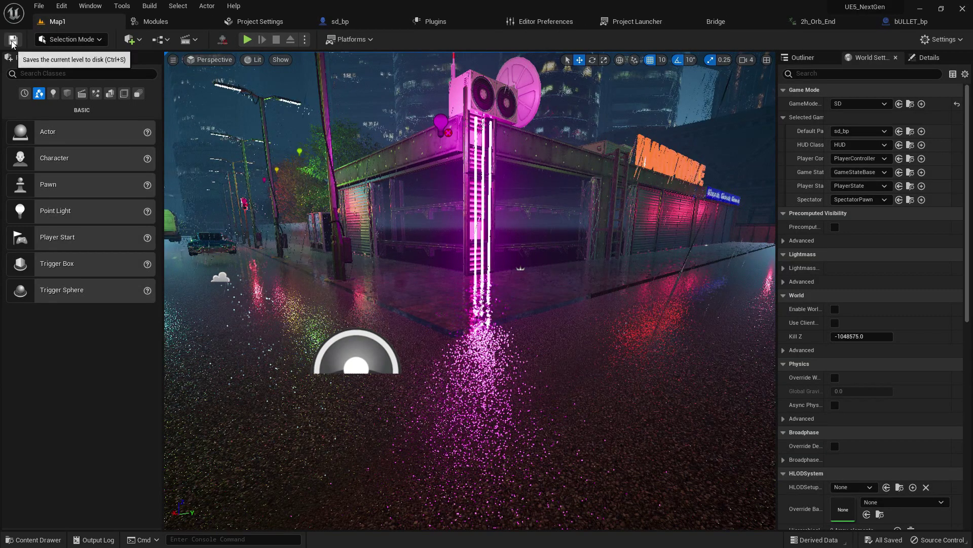
# Delete the CustomEvent node in front of the Test comment group in sd_bp's Event Graph
pyautogui.click(907, 21)
pyautogui.click(313, 21)
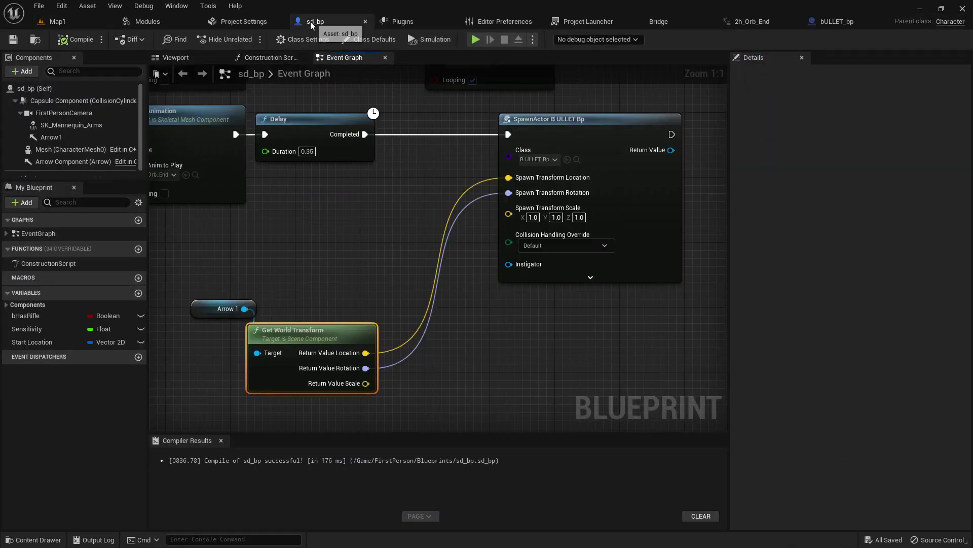
pyautogui.scroll(-3, 322, 204)
pyautogui.moveTo(223, 204); pyautogui.dragTo(558, 200, button='right')
pyautogui.scroll(-1, 322, 204)
pyautogui.moveTo(322, 152); pyautogui.dragTo(320, 389, button='right')
pyautogui.moveTo(293, 101); pyautogui.dragTo(661, 391, button='right')
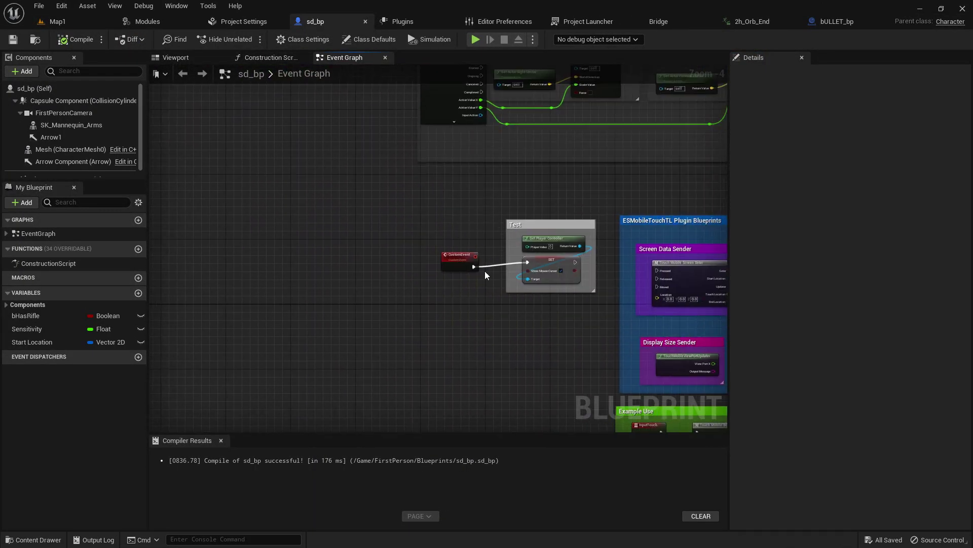
pyautogui.scroll(4, 480, 272)
pyautogui.click(348, 274)
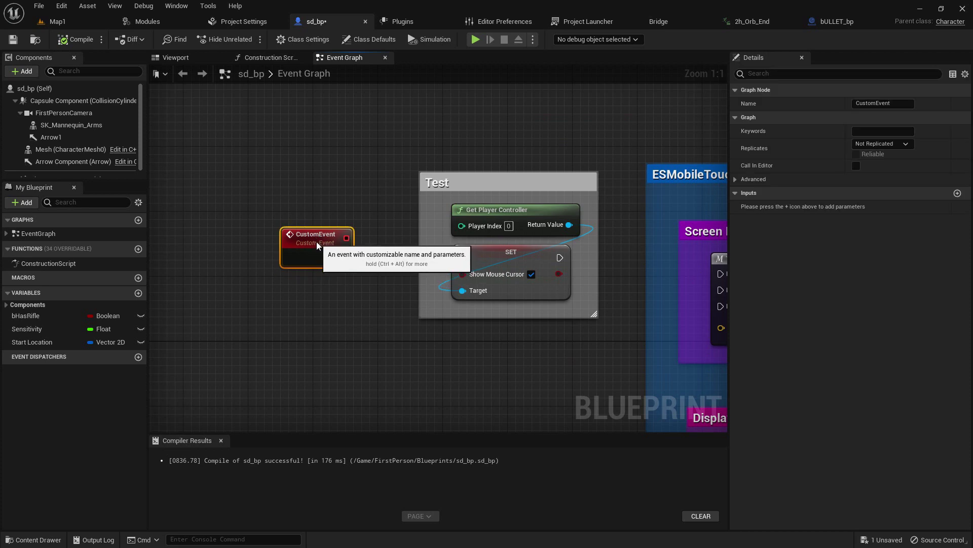
pyautogui.press('Delete')
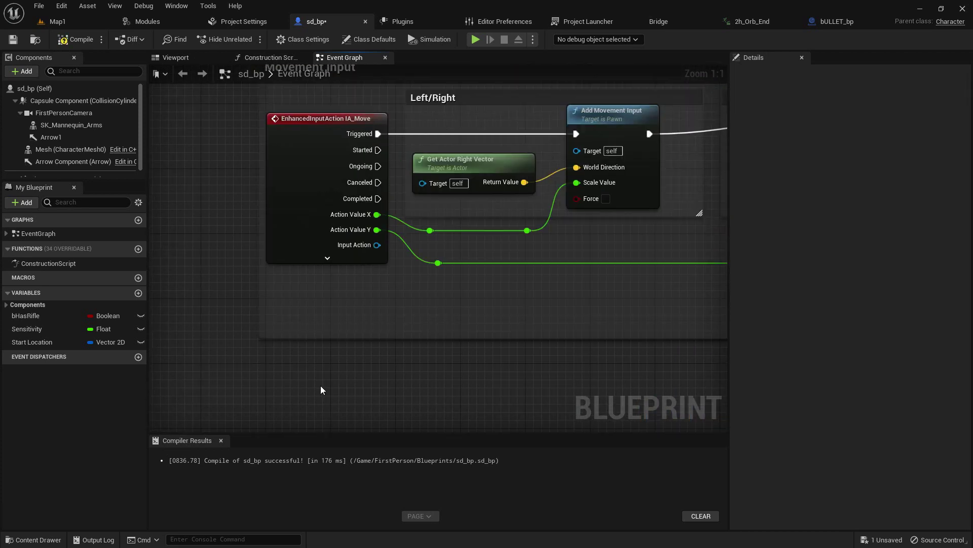
# Move the comment group containing the Add Mapping Context node next to the Test group
pyautogui.scroll(-5, 321, 390)
pyautogui.moveTo(389, 269); pyautogui.dragTo(406, 410, button='right')
pyautogui.moveTo(395, 209); pyautogui.dragTo(367, 169, button='right')
pyautogui.moveTo(260, 158); pyautogui.dragTo(635, 293)
pyautogui.moveTo(525, 216); pyautogui.dragTo(249, 143)
pyautogui.moveTo(317, 191); pyautogui.dragTo(404, 402, button='right')
pyautogui.moveTo(372, 333); pyautogui.dragTo(323, 220)
# Connect Add Mapping Context to the Test group's SET node, turn off Show Mouse Cursor, and compile and save sd_bp
pyautogui.scroll(5, 399, 220)
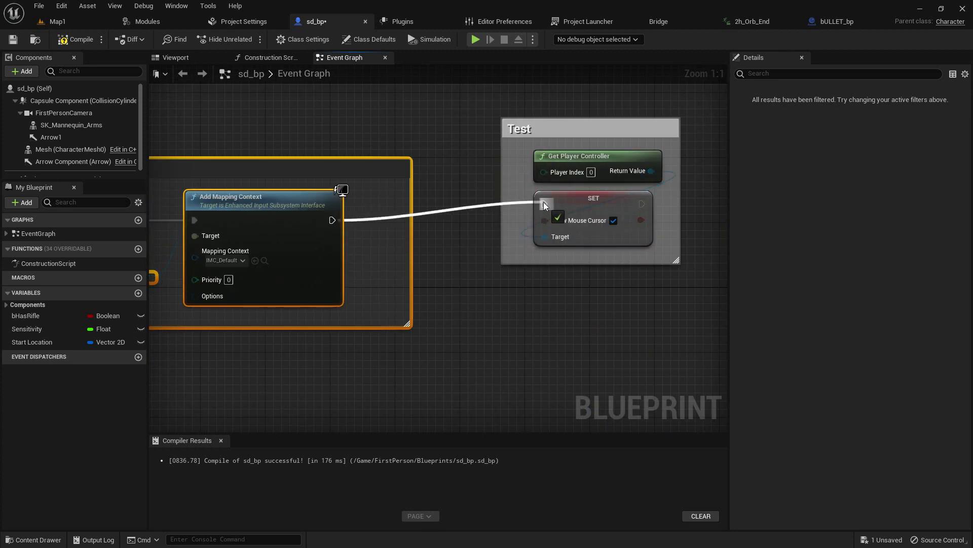
pyautogui.click(613, 220)
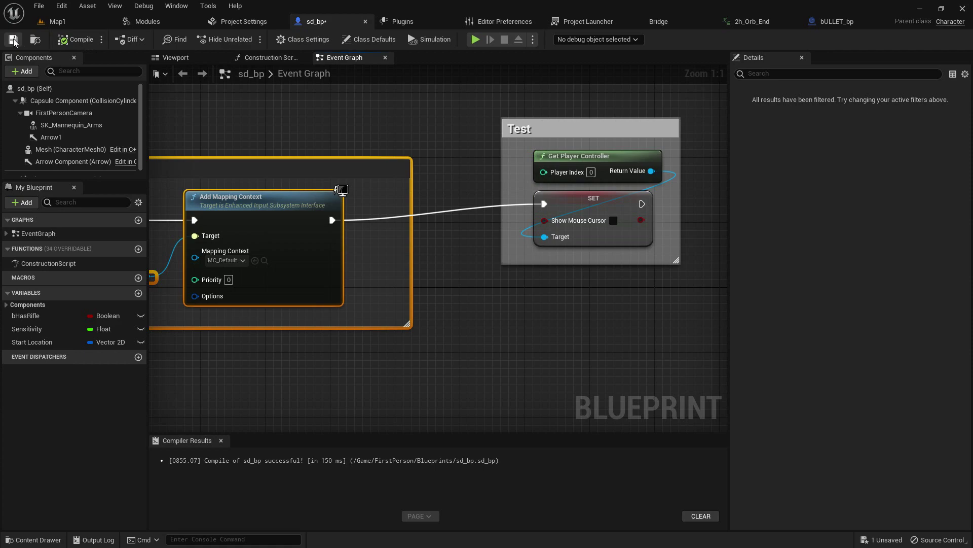
pyautogui.click(13, 41)
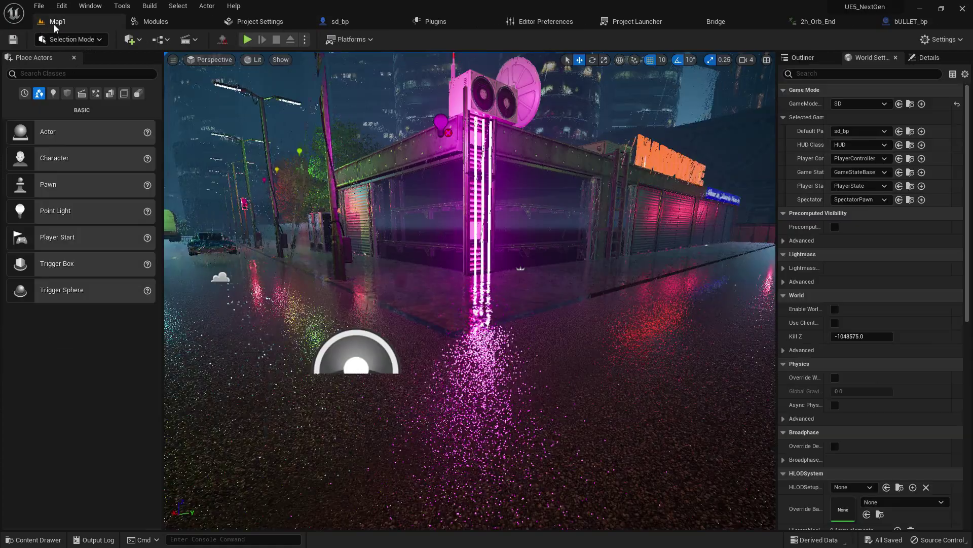
# Add a Left Mouse Button event node beside the Attack events in sd_bp's Event Graph
pyautogui.click(882, 24)
pyautogui.click(332, 21)
pyautogui.scroll(-5, 449, 255)
pyautogui.moveTo(563, 397); pyautogui.dragTo(317, 66, button='right')
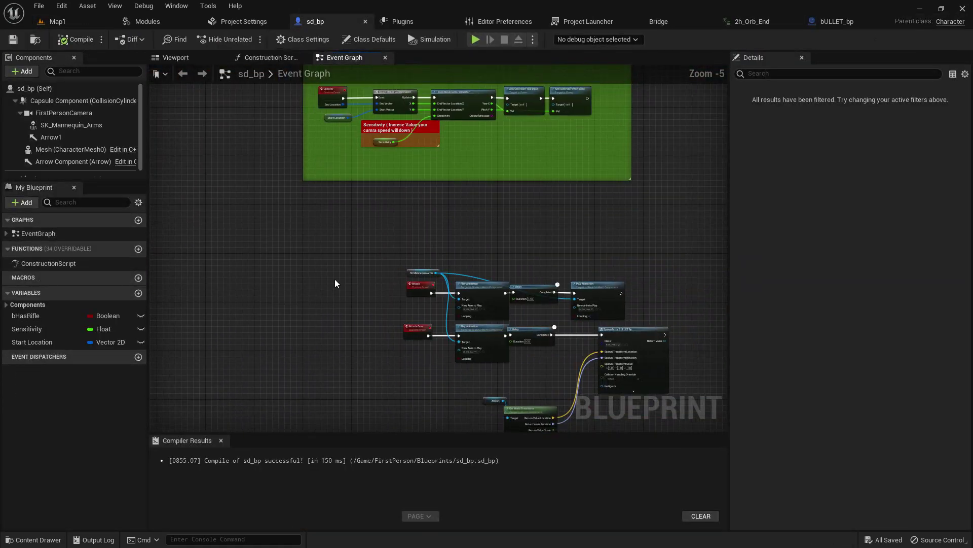
pyautogui.scroll(3, 334, 282)
pyautogui.rightClick(205, 179)
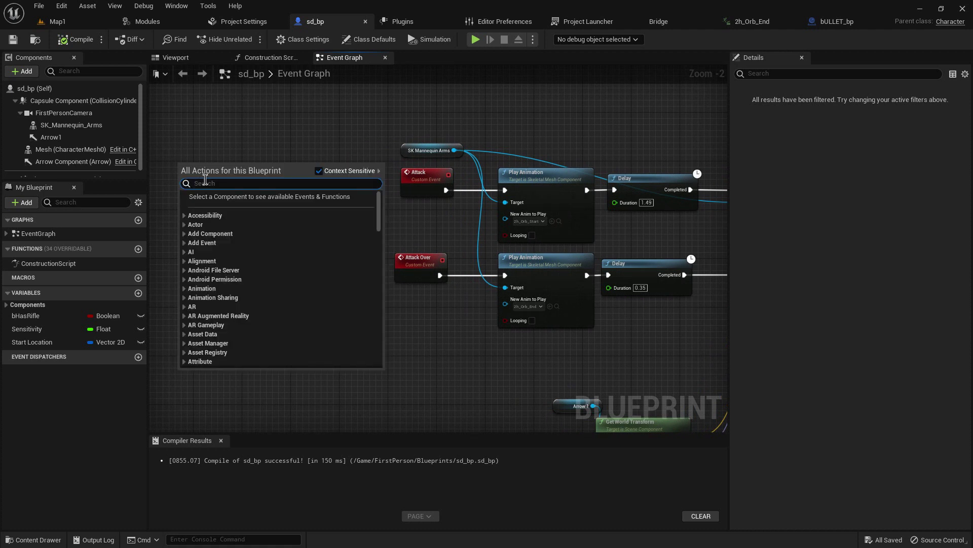
pyautogui.write('left mosu')
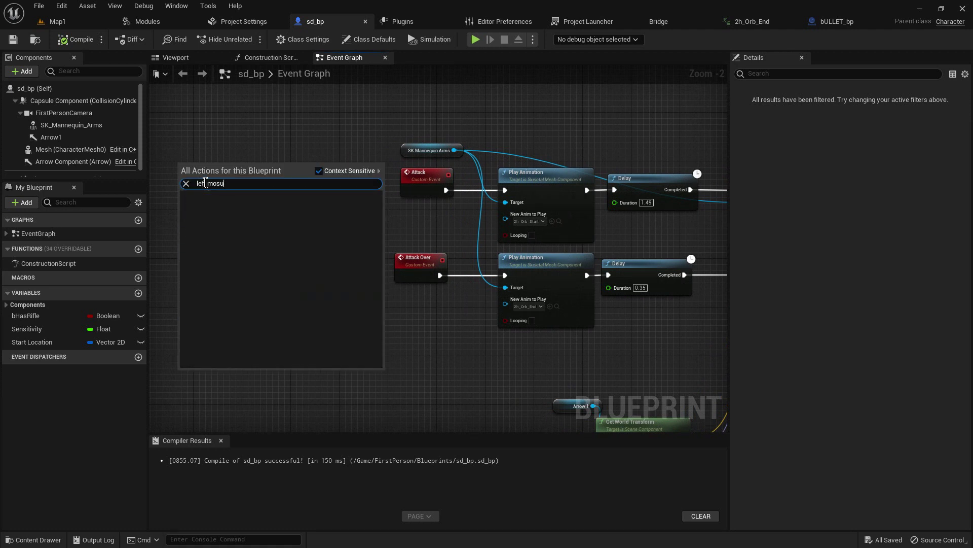
pyautogui.press('BackSpace')
pyautogui.press('BackSpace')
pyautogui.scroll(2, 205, 182)
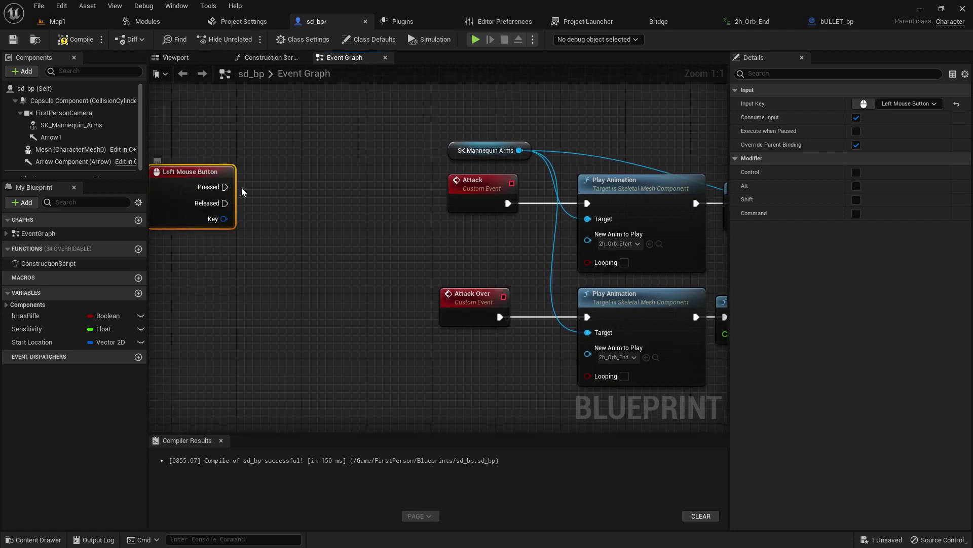
# Call Attack from the Left Mouse Button's Pressed pin and Attack Over from its Released pin, and compile and save
pyautogui.moveTo(221, 189); pyautogui.dragTo(306, 163)
pyautogui.write('atta')
pyautogui.click(314, 267)
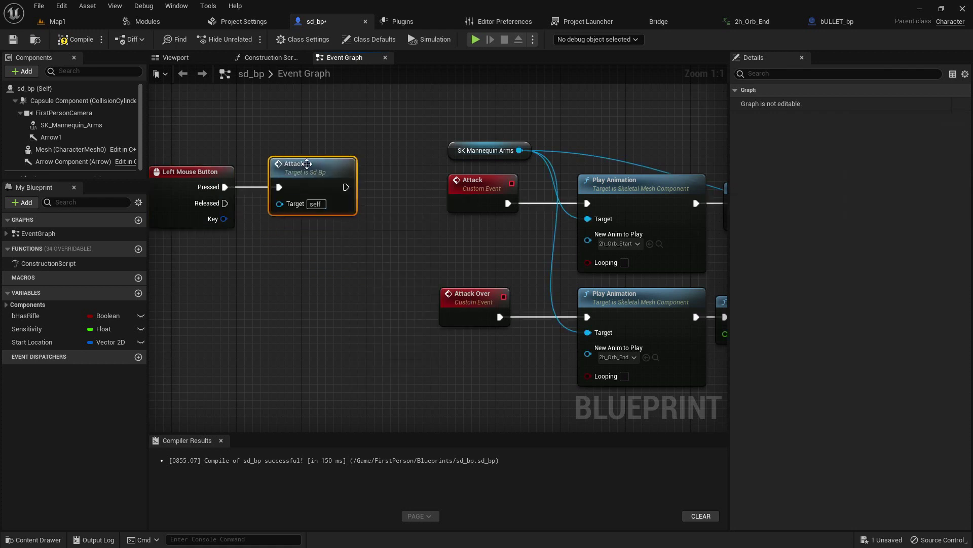
pyautogui.click(6, 234)
pyautogui.moveTo(44, 310); pyautogui.dragTo(279, 225)
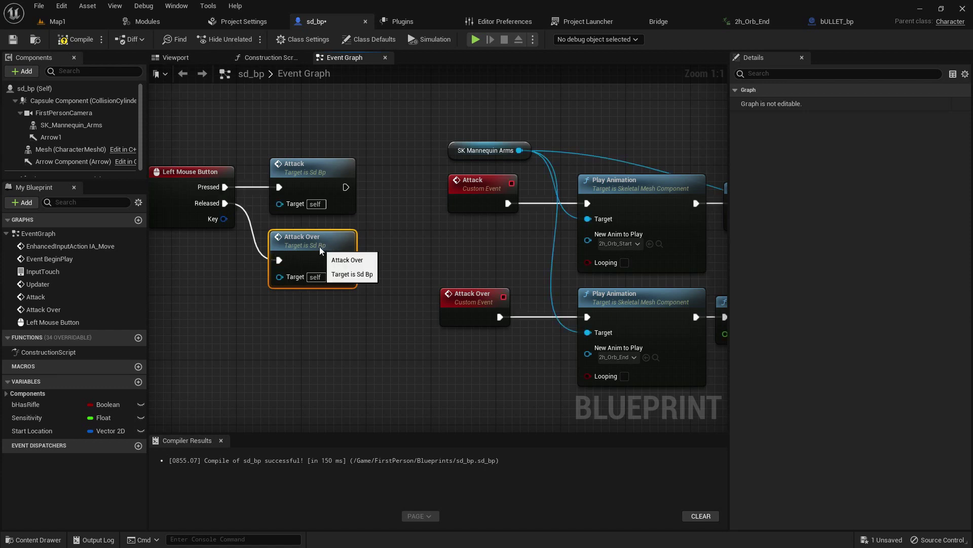
pyautogui.click(222, 144)
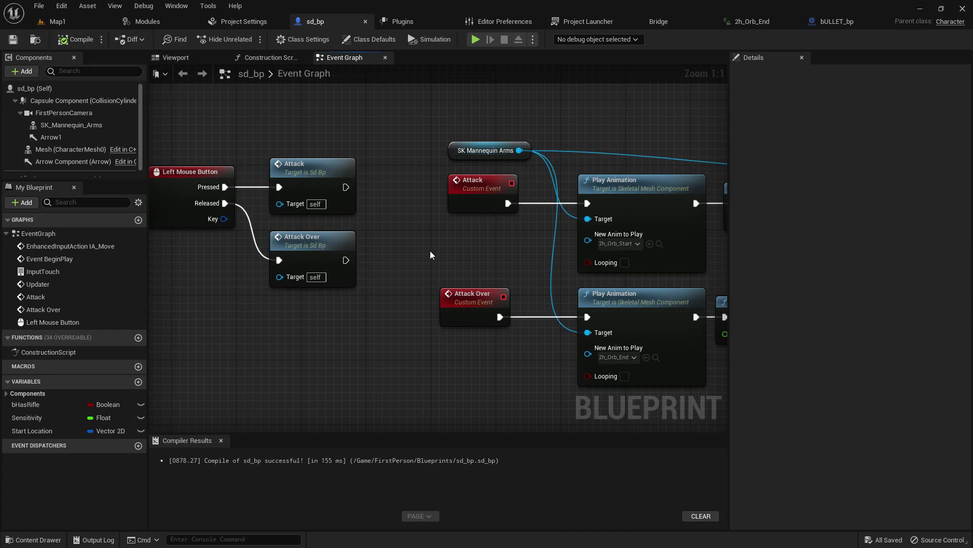
pyautogui.moveTo(444, 256); pyautogui.dragTo(220, 135, button='right')
pyautogui.scroll(-4, 350, 252)
pyautogui.scroll(3, 321, 193)
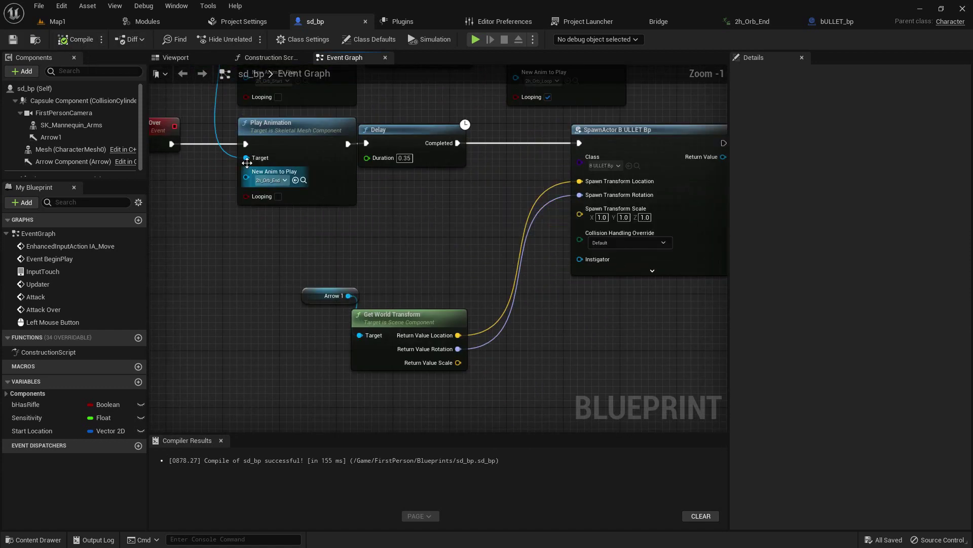
# Save Map1 and play-test the left mouse button attack in the level
pyautogui.click(44, 25)
pyautogui.hotkey('ctrl', 's')
pyautogui.click(248, 39)
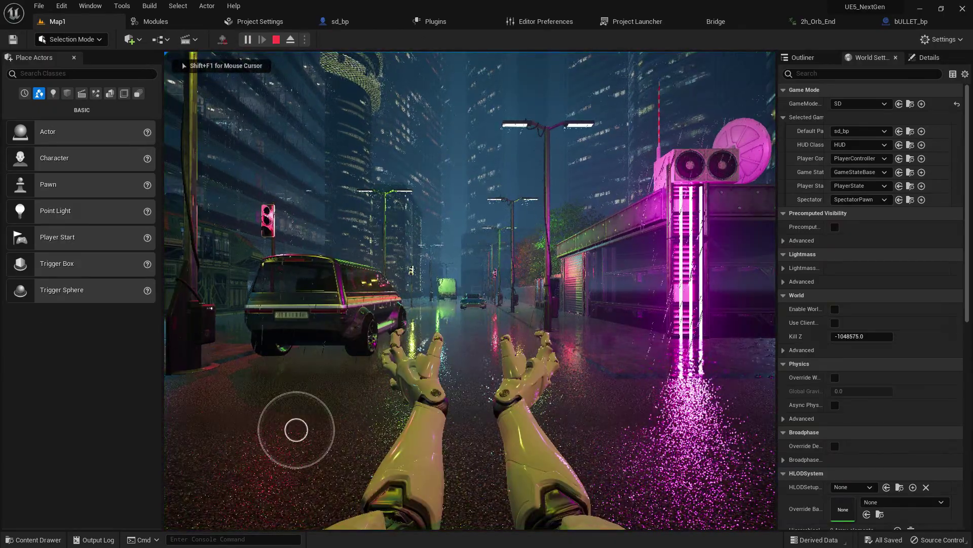
pyautogui.press('Escape')
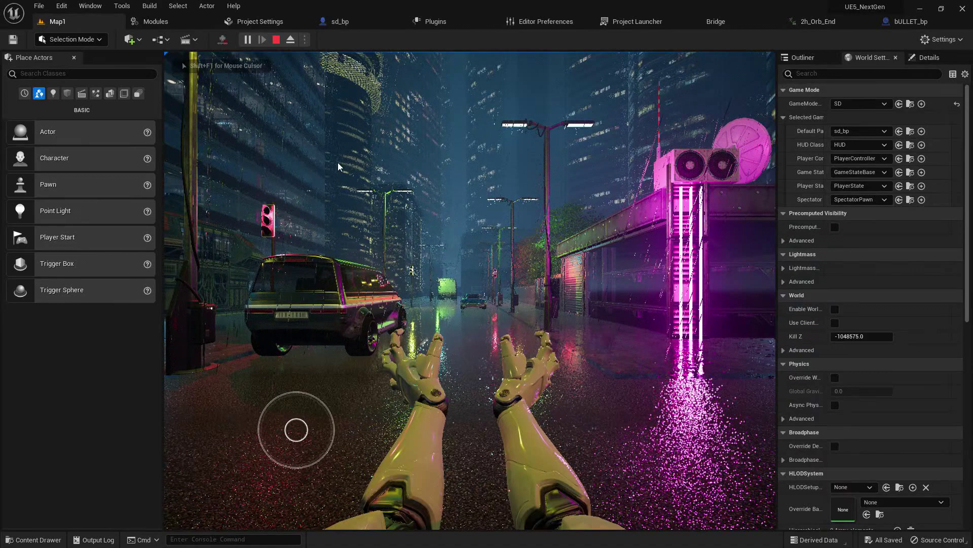
# Delete the Left Mouse Button event node from sd_bp's Event Graph
pyautogui.click(901, 23)
pyautogui.scroll(-2, 361, 171)
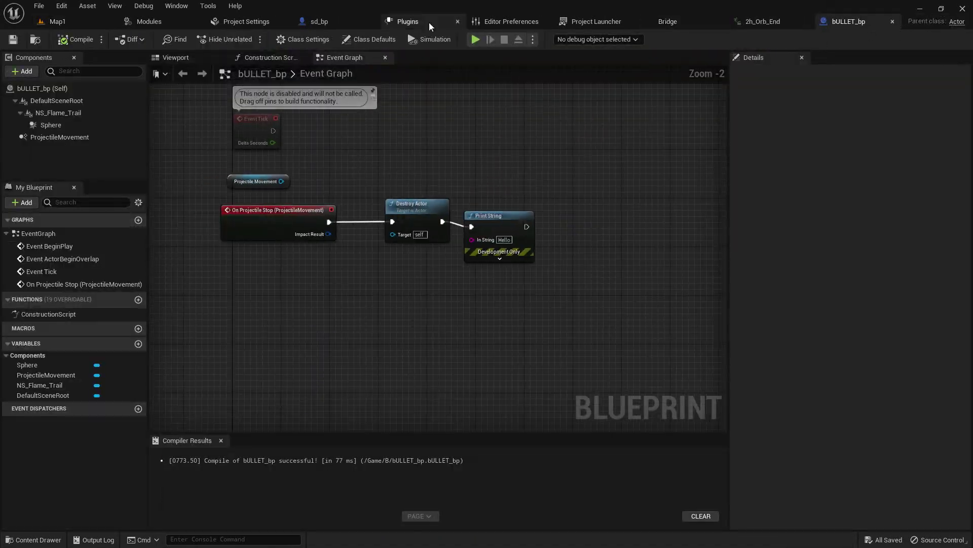
pyautogui.click(345, 21)
pyautogui.scroll(4, 355, 253)
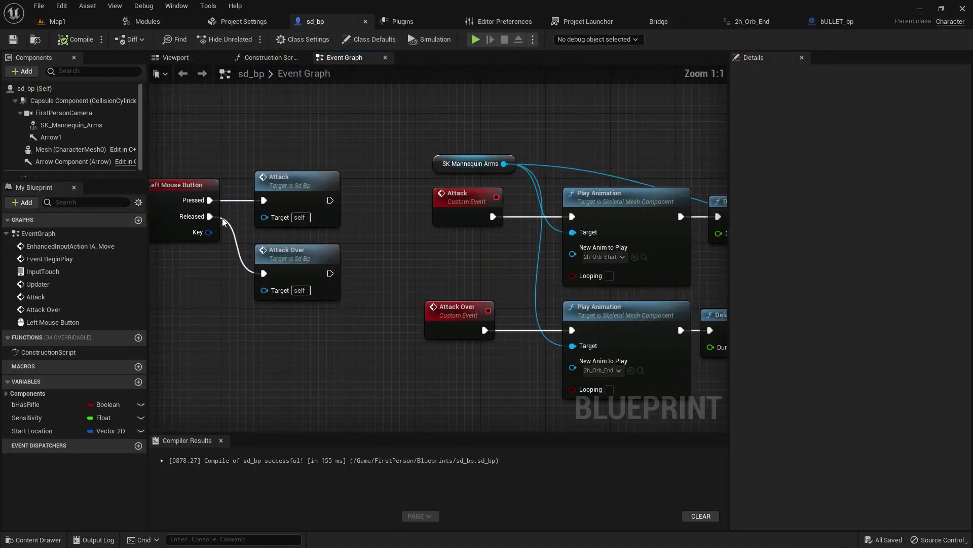
pyautogui.moveTo(235, 203); pyautogui.dragTo(291, 204, button='right')
pyautogui.click(222, 213)
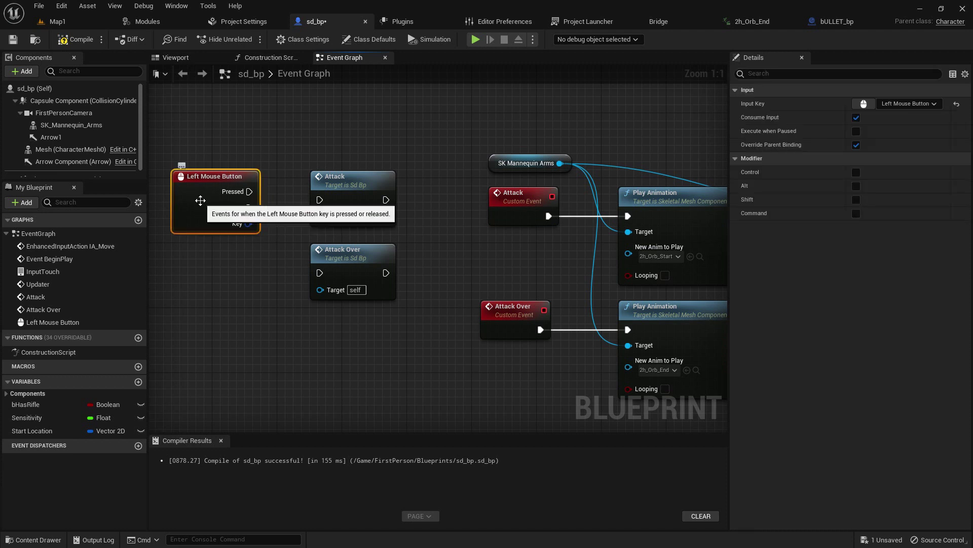
pyautogui.press('Delete')
# Add an F keyboard event node in front of the Attack and Attack Over calls
pyautogui.rightClick(202, 205)
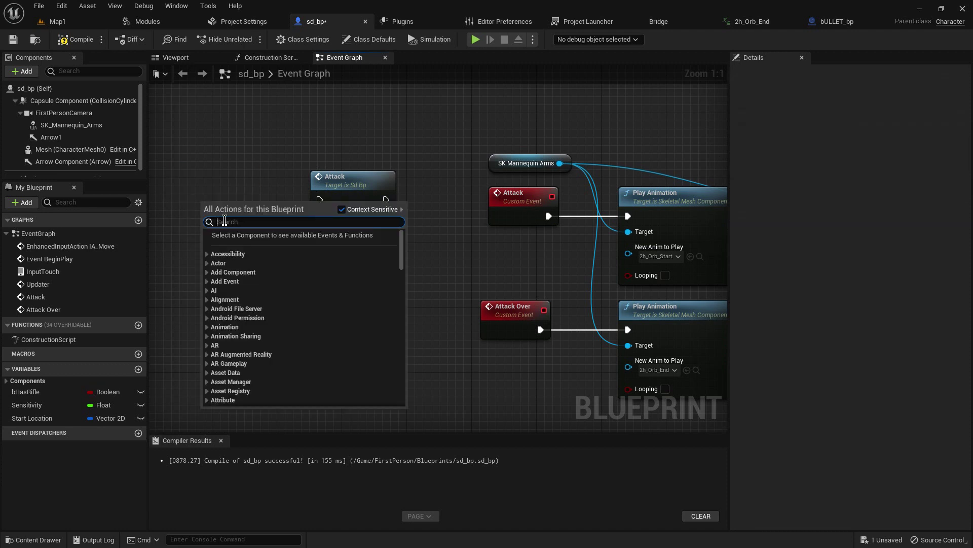
pyautogui.write('hskyb')
pyautogui.press('BackSpace')
pyautogui.press('BackSpace')
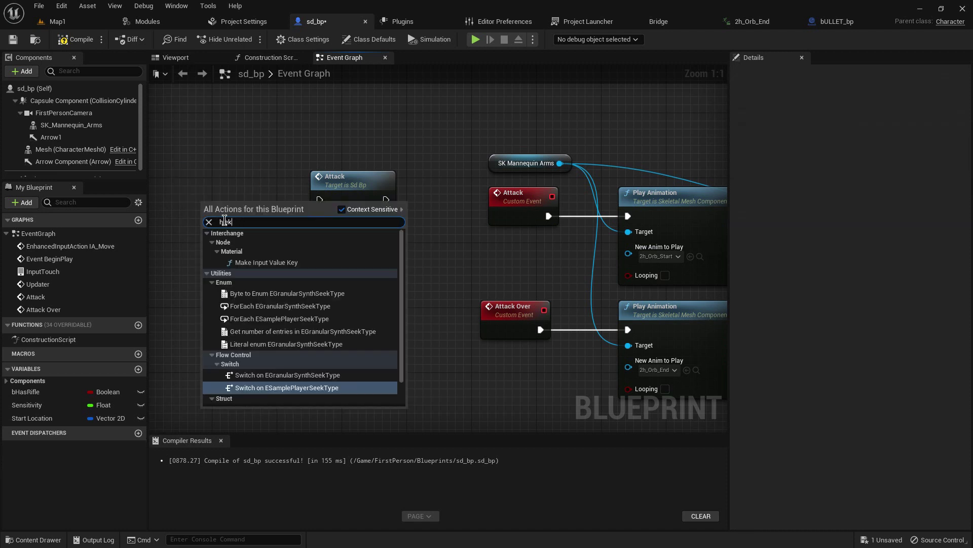
pyautogui.scroll(-2, 422, 327)
pyautogui.scroll(-2, 376, 321)
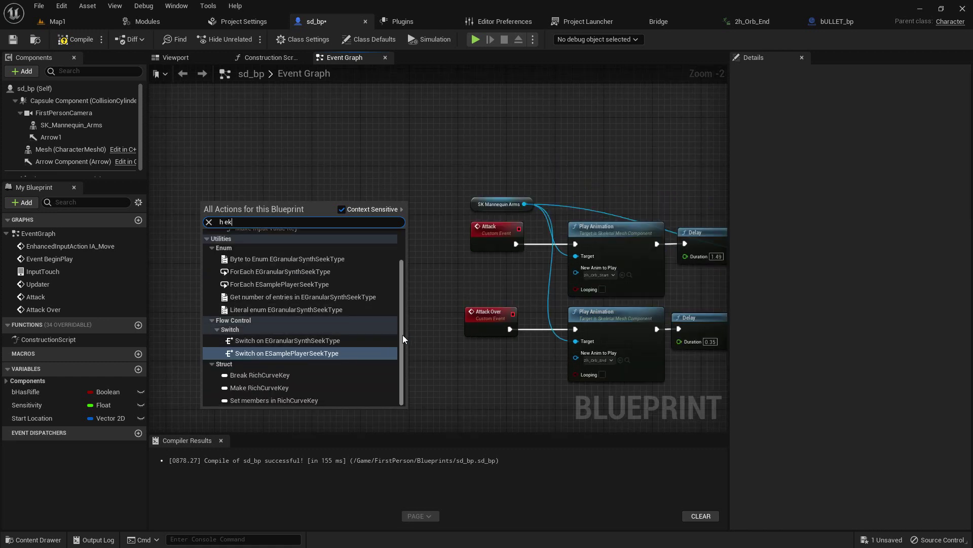
pyautogui.moveTo(403, 335); pyautogui.dragTo(394, 245)
pyautogui.write('f key')
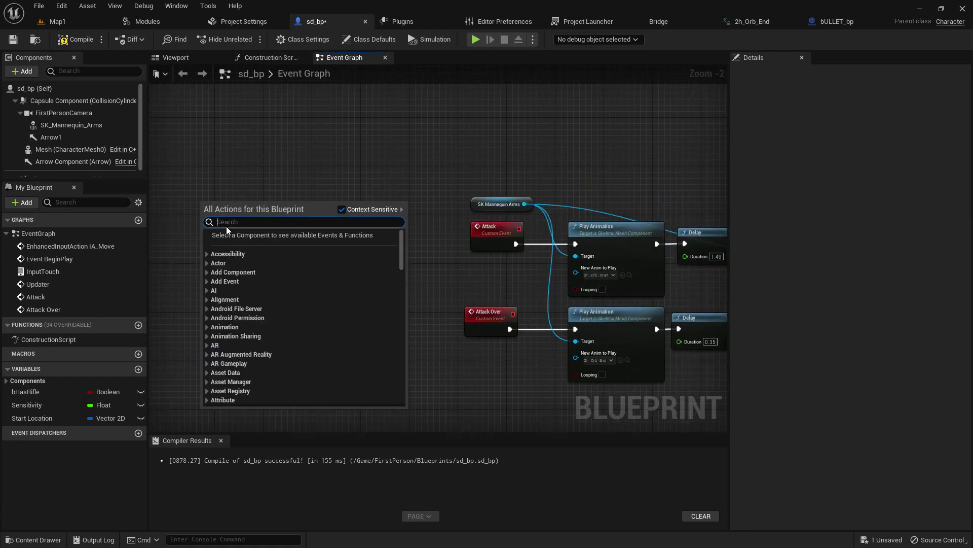
pyautogui.press('Down')
pyautogui.press('Down')
pyautogui.press('Down')
pyautogui.press('Down')
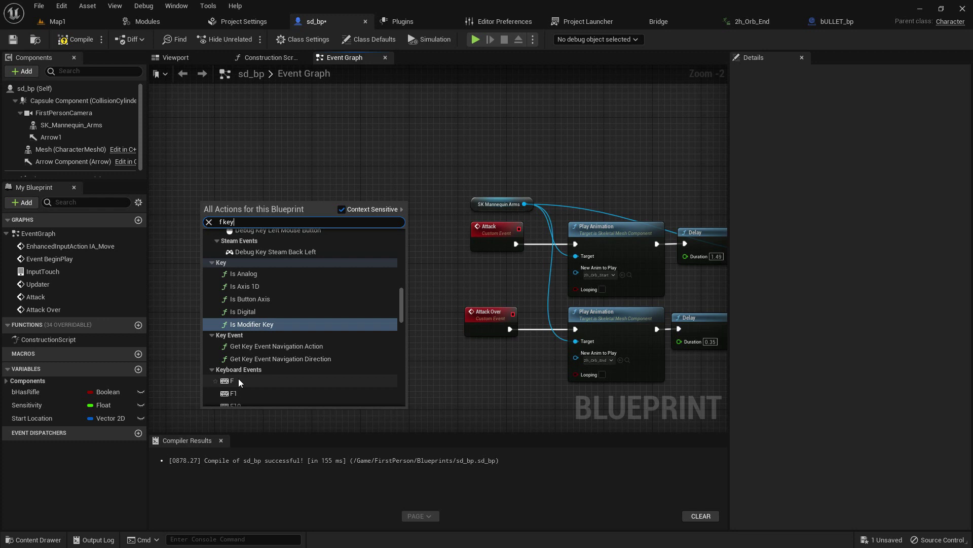
pyautogui.press('Return')
# Call Attack from the F event's Pressed pin and Attack Over from its Released pin, and compile and save sd_bp
pyautogui.scroll(2, 225, 256)
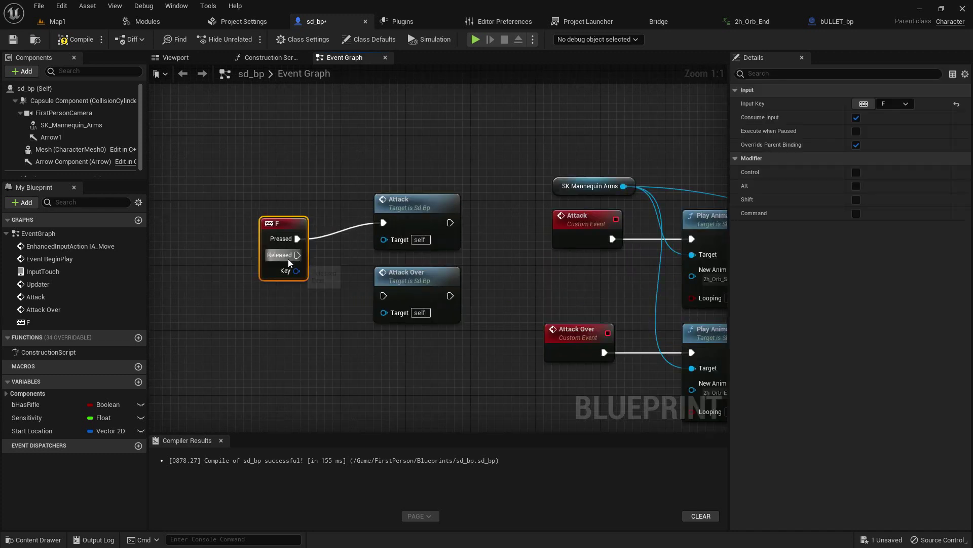
pyautogui.moveTo(391, 298); pyautogui.dragTo(390, 298)
pyautogui.moveTo(512, 274); pyautogui.dragTo(232, 270, button='right')
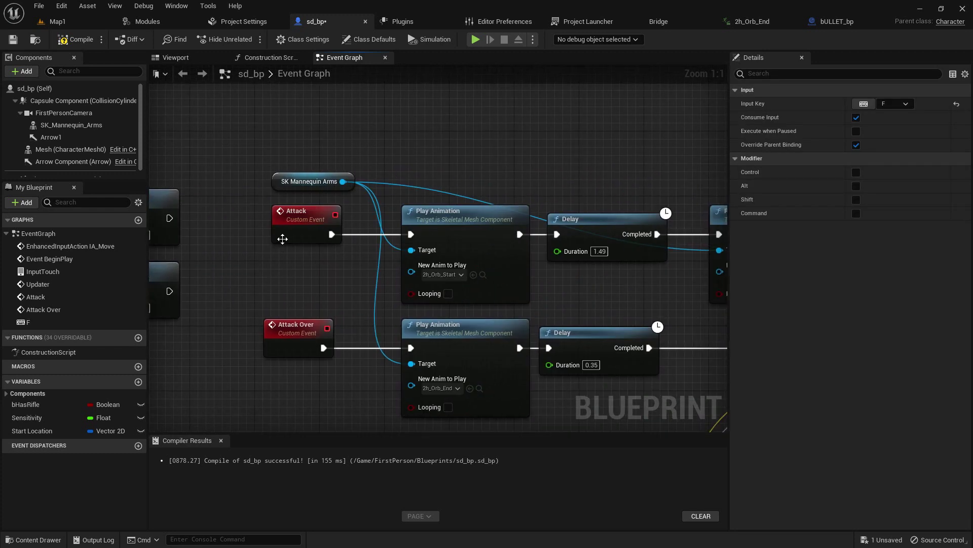
pyautogui.click(64, 41)
pyautogui.click(12, 39)
# Save Map1 and play-test the attack with the F key
pyautogui.click(57, 22)
pyautogui.click(12, 39)
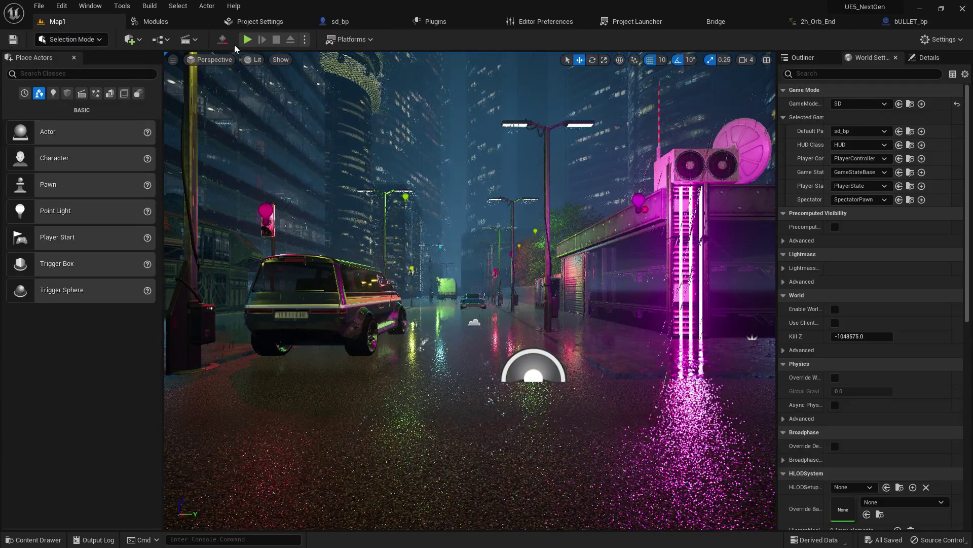
pyautogui.click(247, 39)
pyautogui.click(458, 181)
pyautogui.press('f')
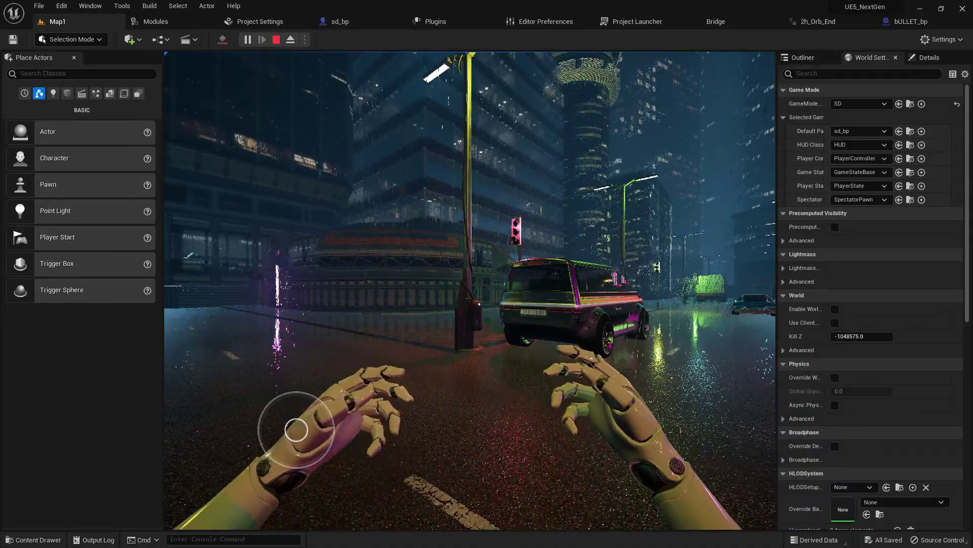
pyautogui.press('Escape')
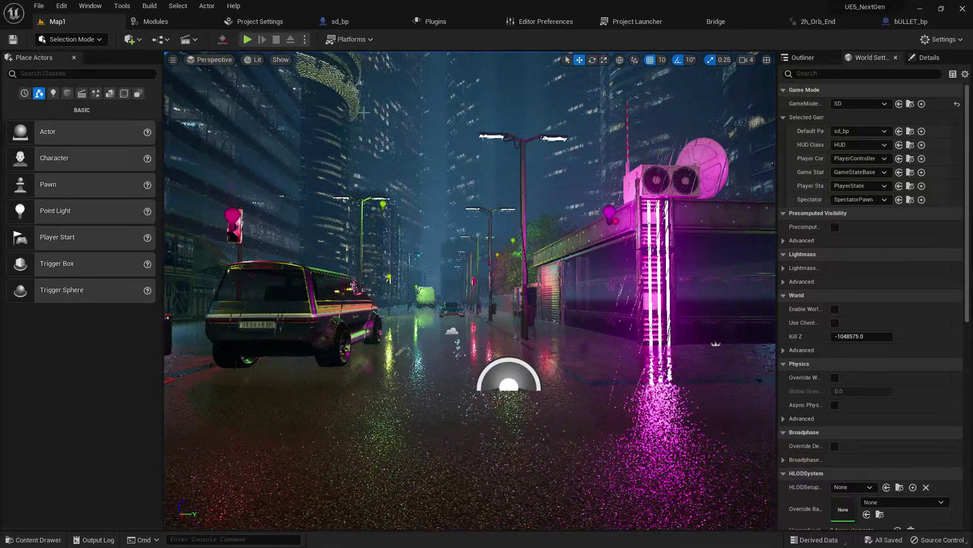
# Turn on Show Mouse Cursor in the Test group's SET node, compile sd_bp, and play-test the attack in Map1
pyautogui.click(340, 21)
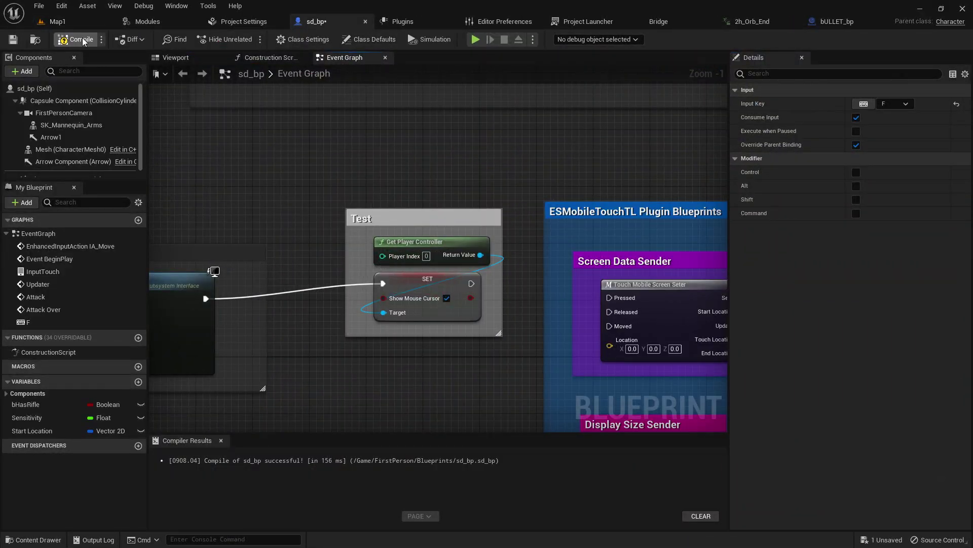
pyautogui.click(57, 21)
pyautogui.click(248, 39)
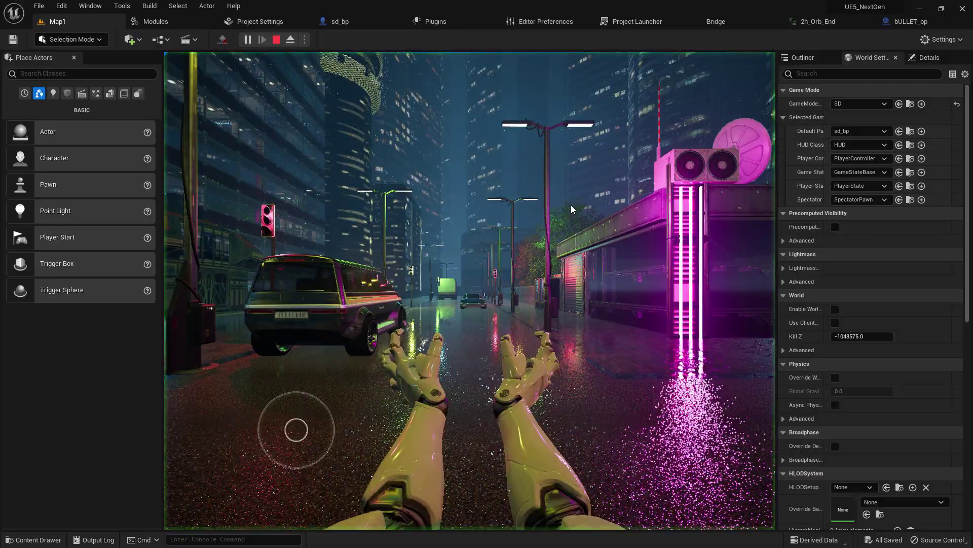
pyautogui.moveTo(571, 208)
pyautogui.mouseDown()
pyautogui.moveTo(474, 202)
pyautogui.moveTo(619, 207)
pyautogui.moveTo(574, 207)
pyautogui.mouseUp()
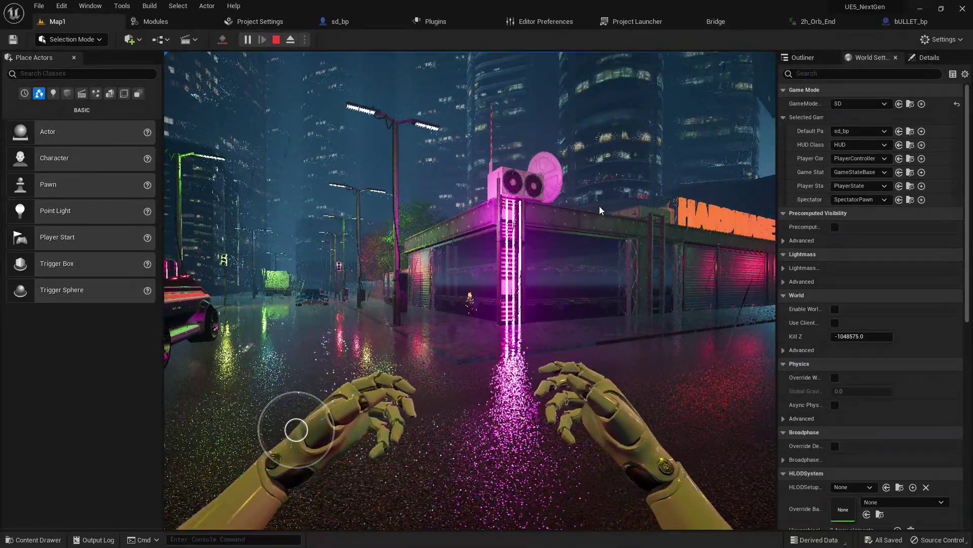
pyautogui.press('Escape')
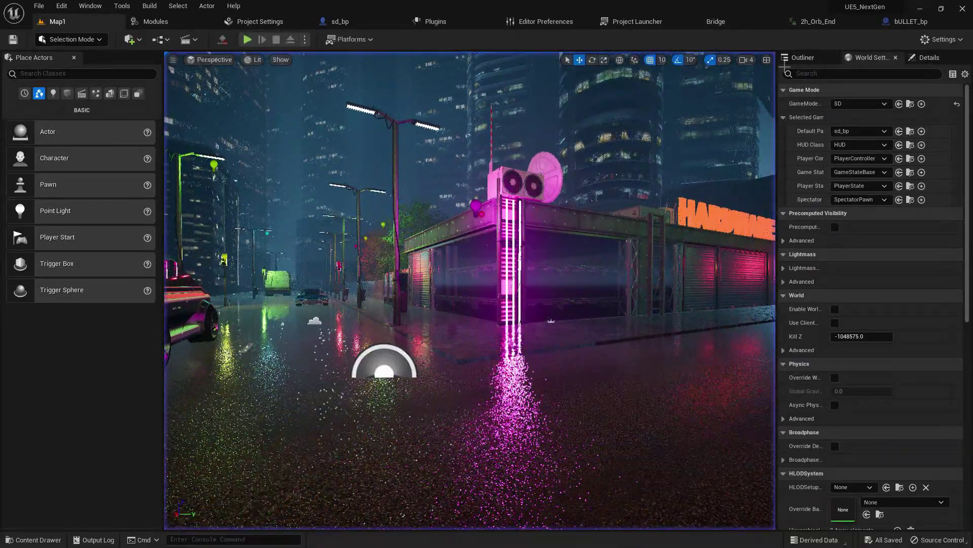
# Attach the NS_Flame_Trail Niagara system from the NiagaraSystems folder to Arrow1 in sd_bp
pyautogui.click(335, 23)
pyautogui.click(178, 58)
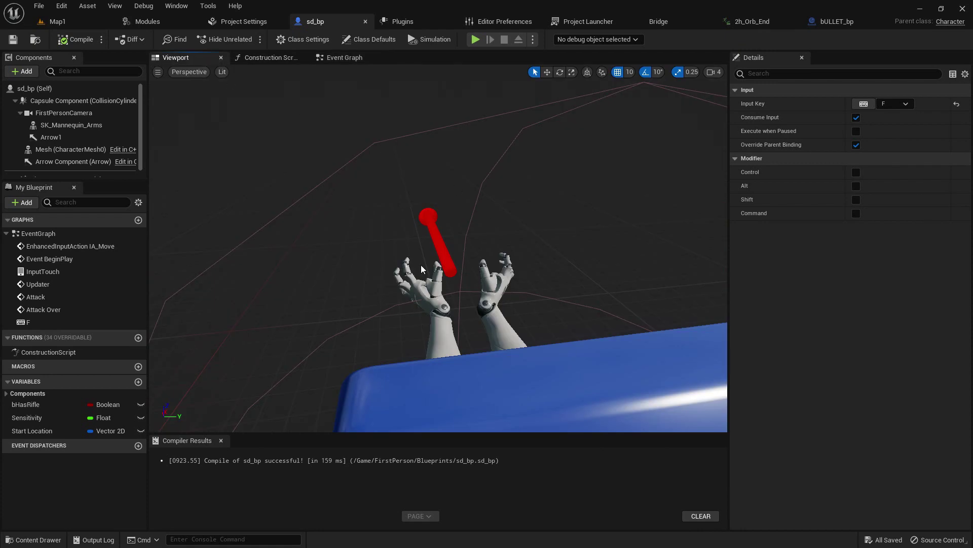
pyautogui.click(341, 57)
pyautogui.scroll(-4, 343, 282)
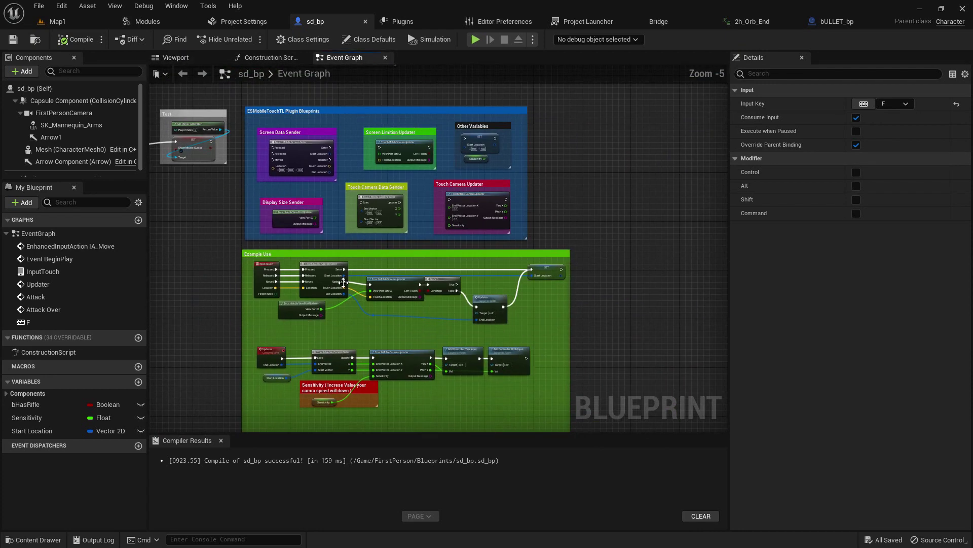
pyautogui.click(33, 539)
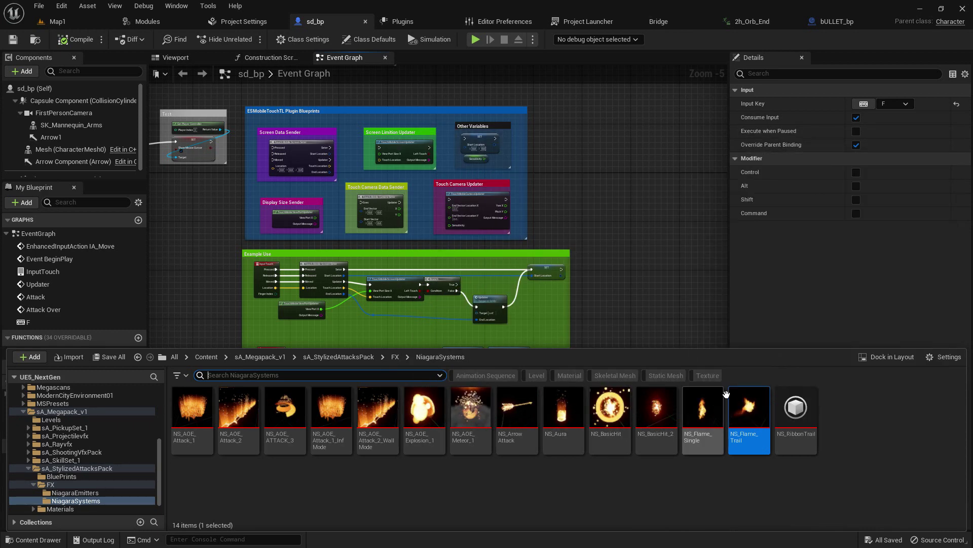
pyautogui.moveTo(714, 408)
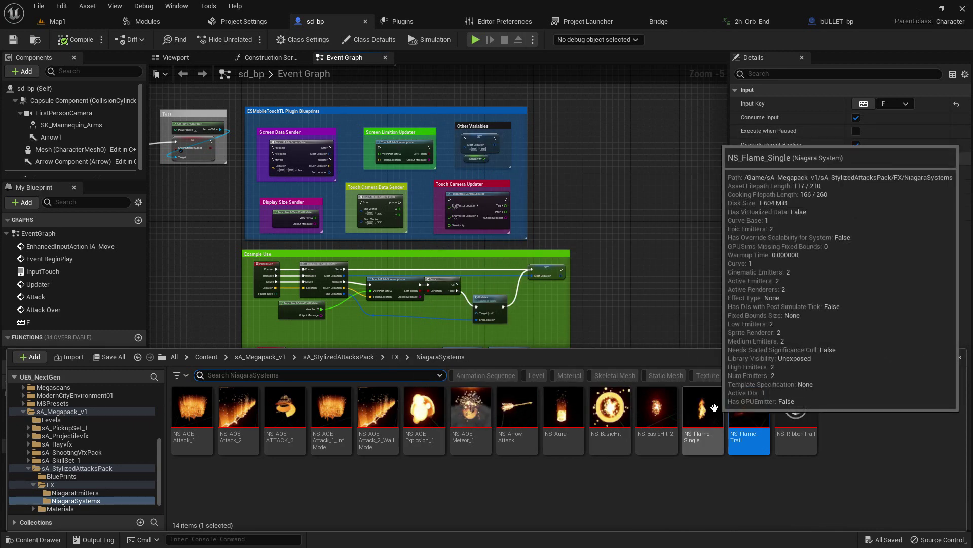
pyautogui.click(167, 59)
pyautogui.click(444, 258)
pyautogui.keyDown('alt'); pyautogui.moveTo(445, 258); pyautogui.dragTo(224, 469); pyautogui.keyUp('alt')
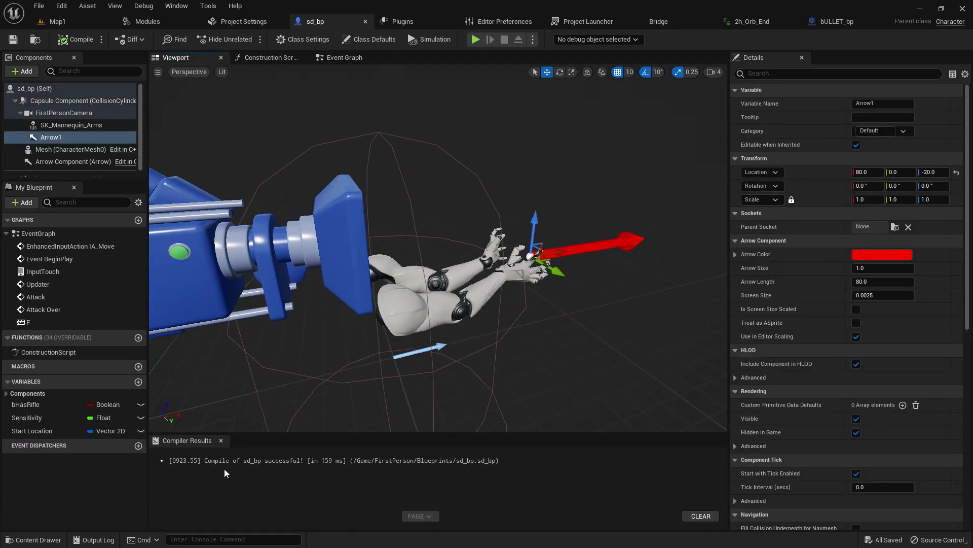
pyautogui.click(34, 539)
pyautogui.click(749, 408)
pyautogui.moveTo(749, 409); pyautogui.dragTo(59, 174)
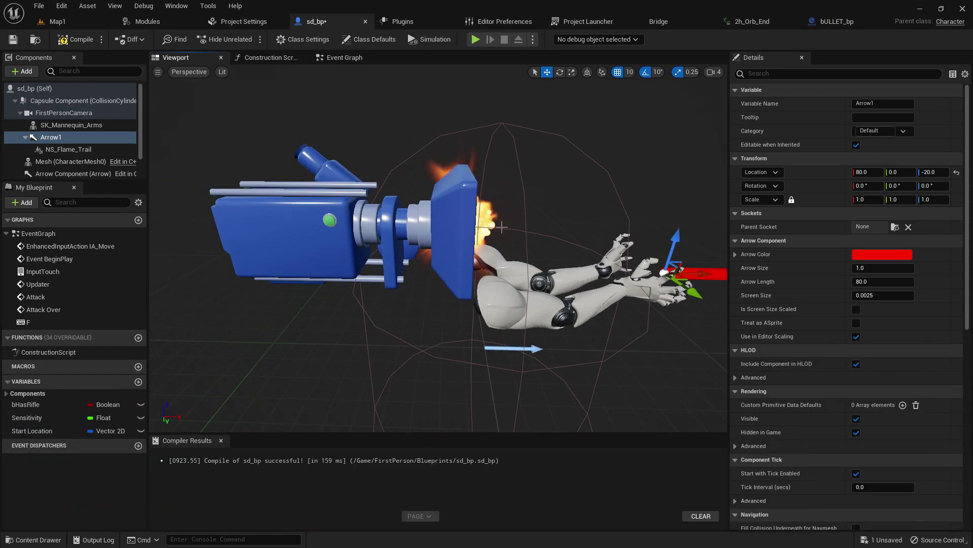
# Reset the NS_Flame_Trail component's location to 0, 0, 0 so it sits at Arrow1's origin
pyautogui.click(68, 149)
pyautogui.click(955, 172)
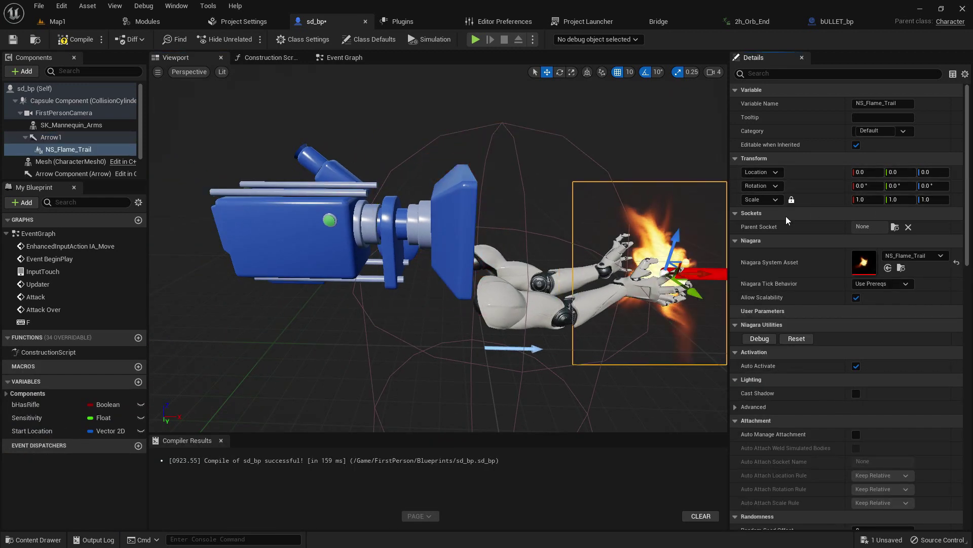
pyautogui.moveTo(659, 238); pyautogui.dragTo(456, 294, button='right')
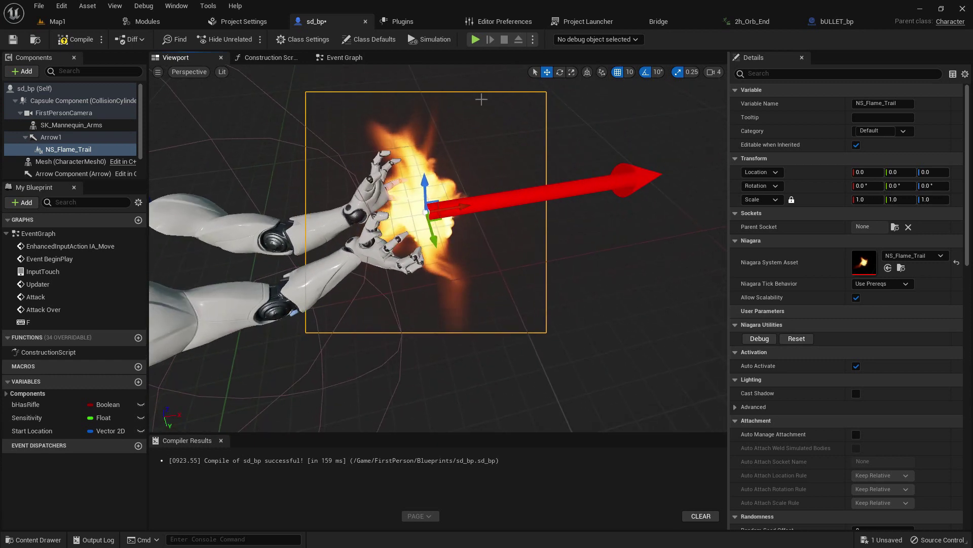
# Turn off Auto Activate for the NS_Flame_Trail component
pyautogui.click(345, 58)
pyautogui.moveTo(470, 217); pyautogui.dragTo(514, 149, button='right')
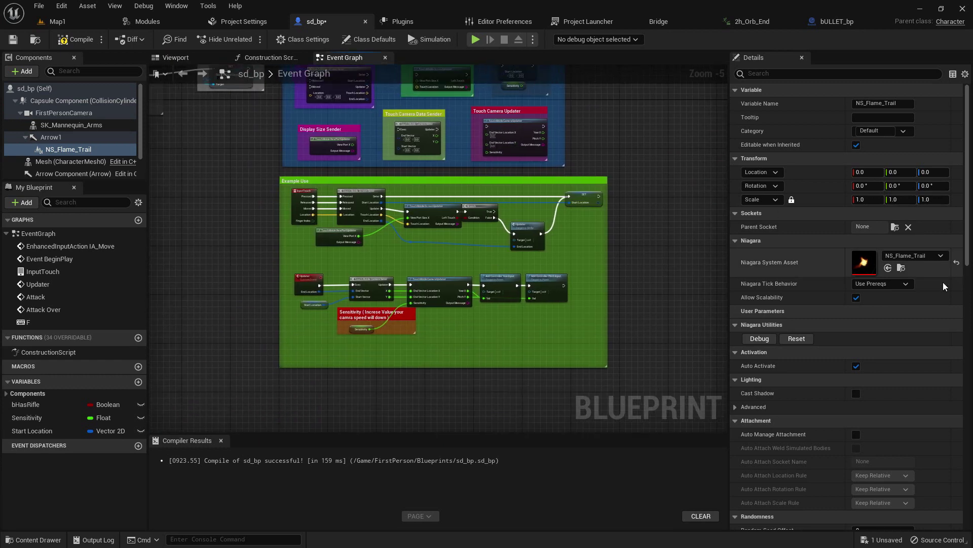
pyautogui.scroll(-10, 953, 304)
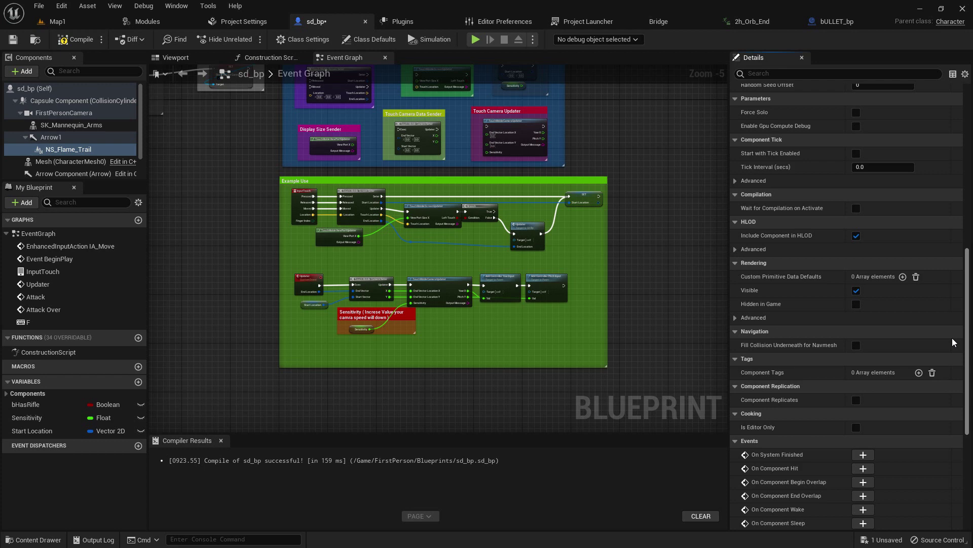
pyautogui.scroll(5, 859, 260)
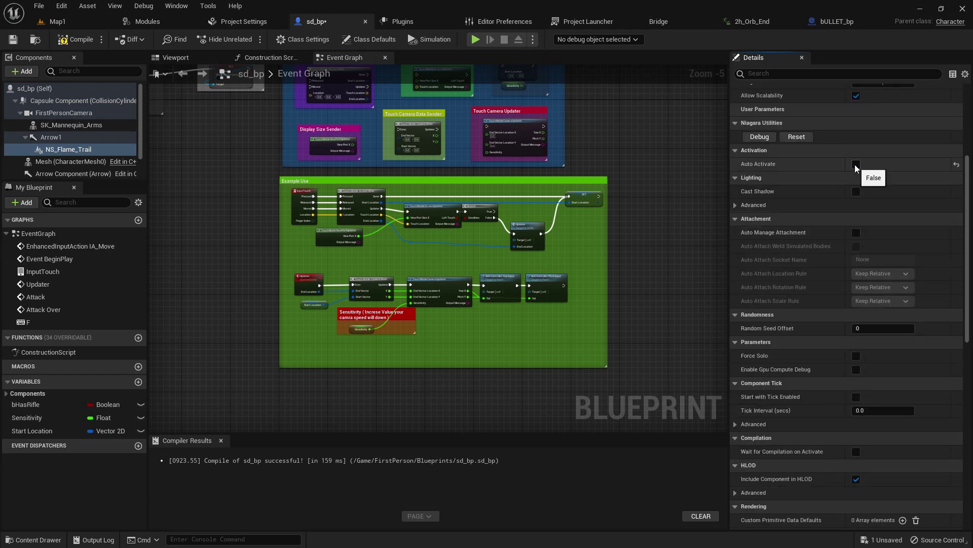
# Add a Set Active node for NS_Flame_Trail after the 2h_Orb_Loop Play Animation in sd_bp, with New Active enabled
pyautogui.moveTo(405, 395); pyautogui.dragTo(426, 86, button='right')
pyautogui.scroll(5, 424, 245)
pyautogui.moveTo(401, 188); pyautogui.dragTo(334, 341, button='right')
pyautogui.moveTo(360, 244); pyautogui.dragTo(407, 201, button='right')
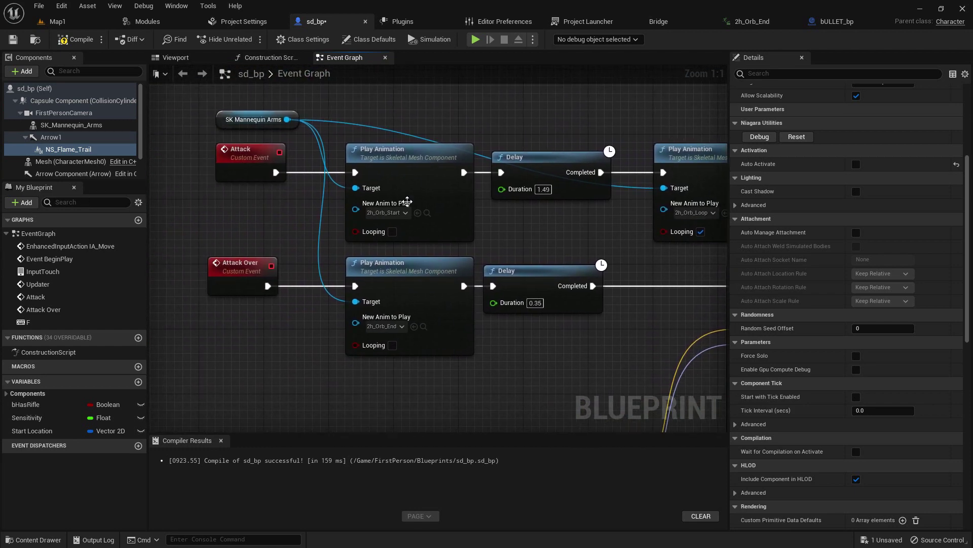
pyautogui.moveTo(469, 326); pyautogui.dragTo(276, 381, button='right')
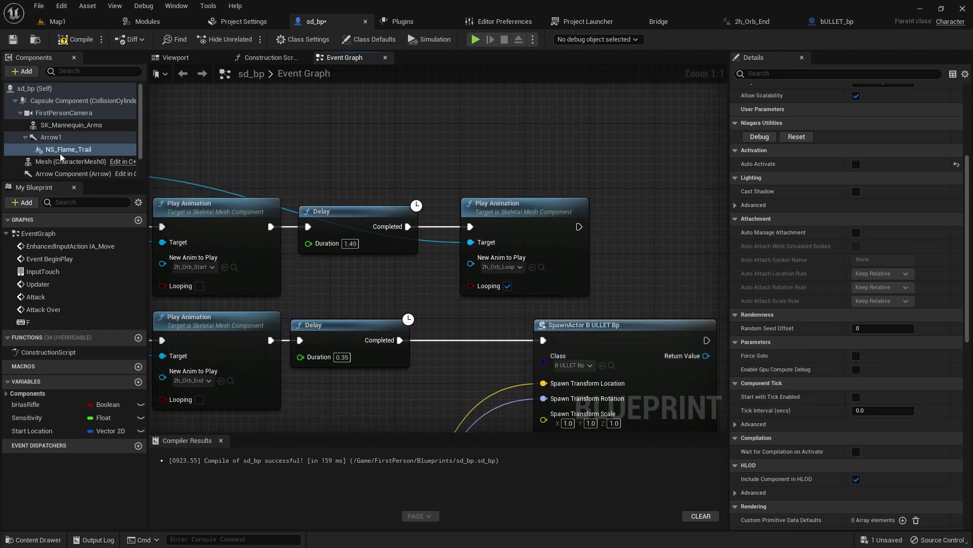
pyautogui.moveTo(61, 155); pyautogui.dragTo(531, 188)
pyautogui.moveTo(597, 181); pyautogui.dragTo(597, 181)
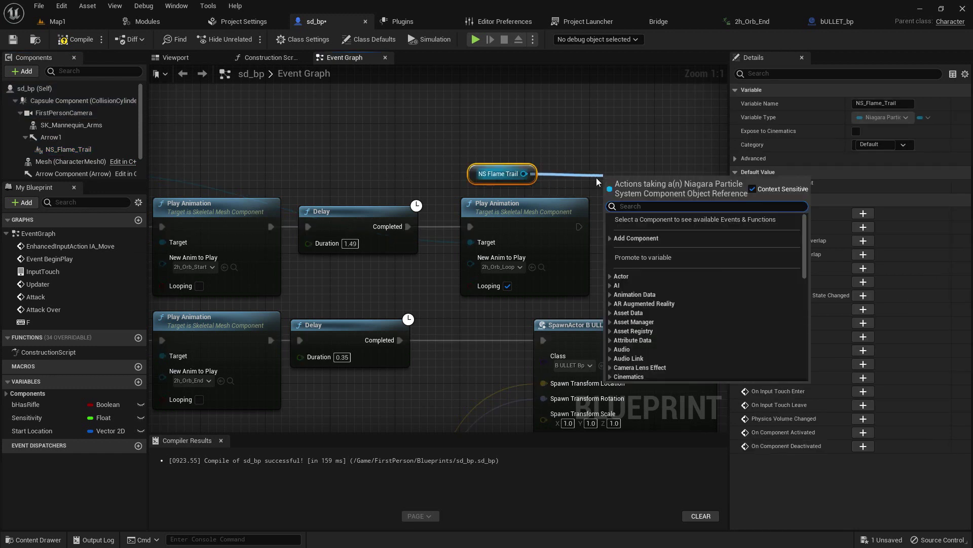
pyautogui.write('ac')
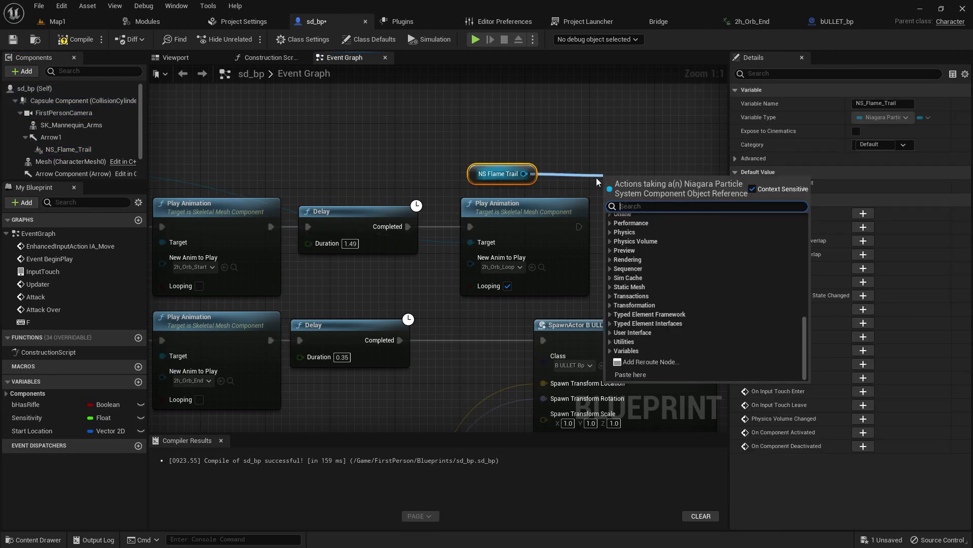
pyautogui.write('tive')
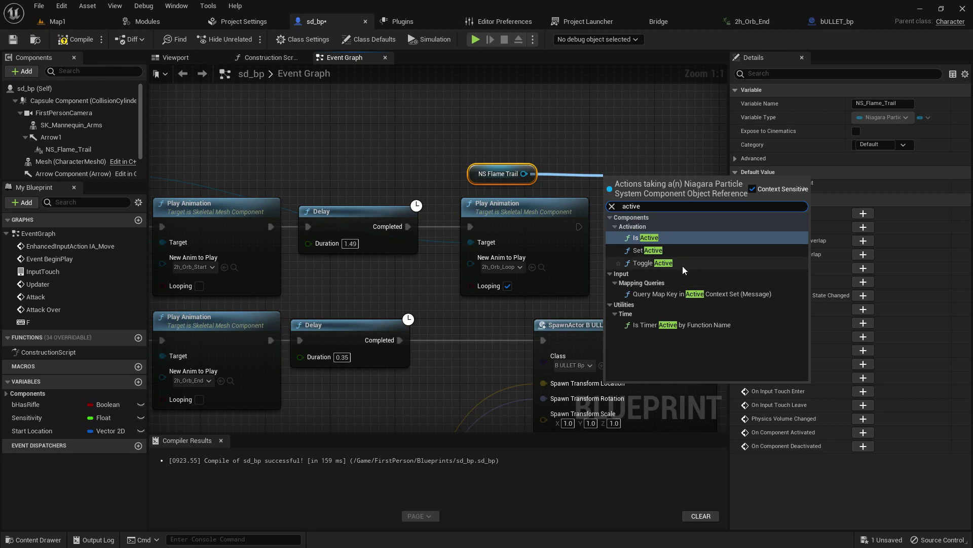
pyautogui.click(683, 254)
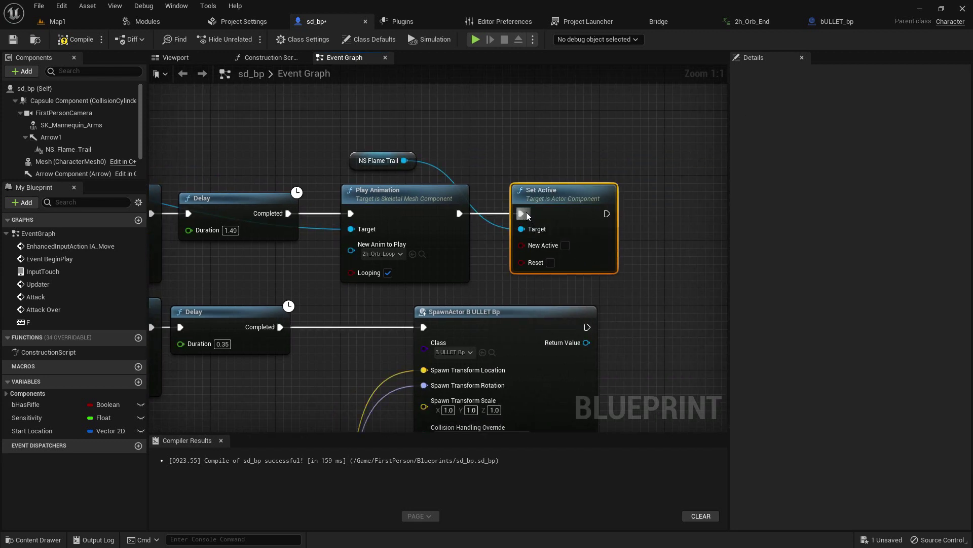
pyautogui.rightClick(557, 198)
pyautogui.click(591, 241)
# Duplicate the Set Active node after SpawnActor bULLET_bp, turn off New Active, and connect its target to NS_Flame_Trail
pyautogui.moveTo(255, 355); pyautogui.dragTo(290, 275, button='right')
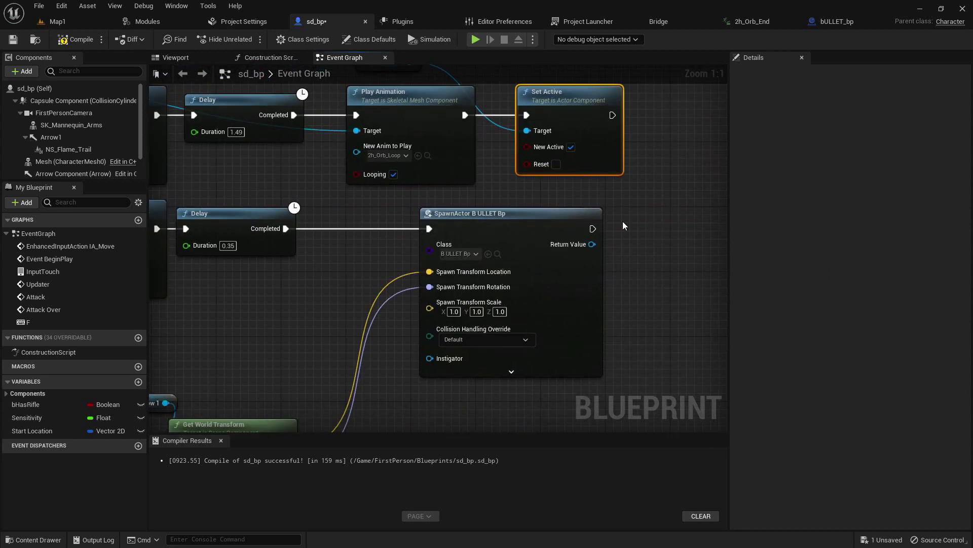
pyautogui.hotkey('ctrl', 'v')
pyautogui.moveTo(675, 234); pyautogui.dragTo(650, 210)
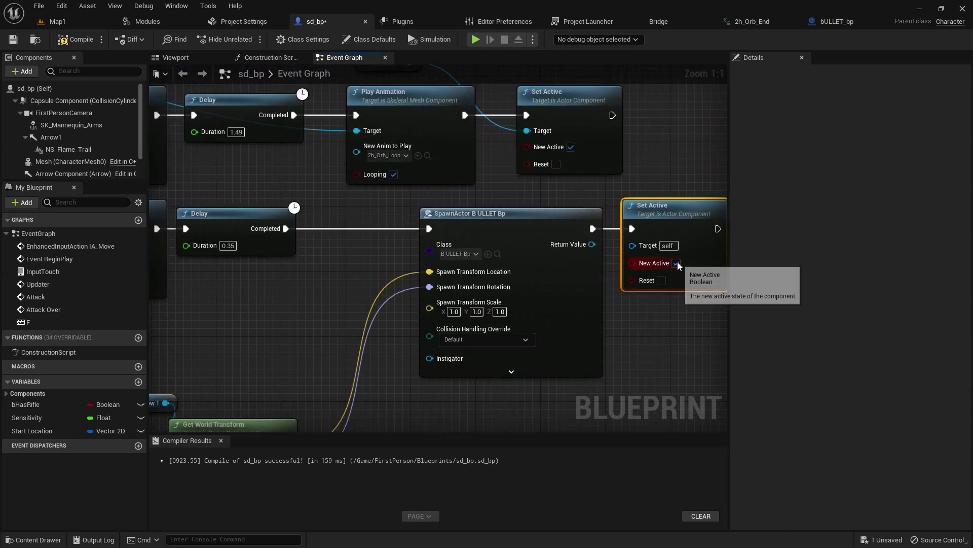
pyautogui.moveTo(628, 246); pyautogui.dragTo(426, 172)
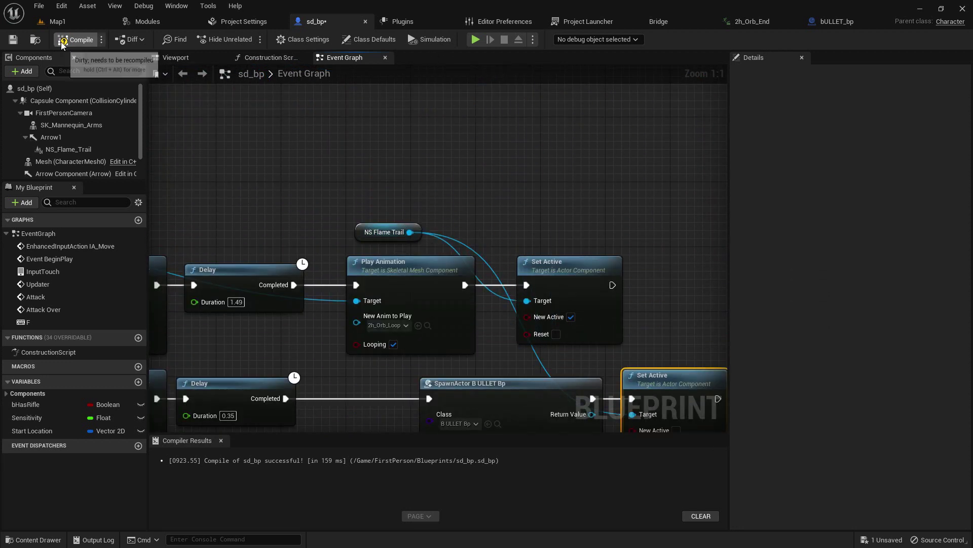
# Save sd_bp and play-test the flame and attack in Map1
pyautogui.click(15, 40)
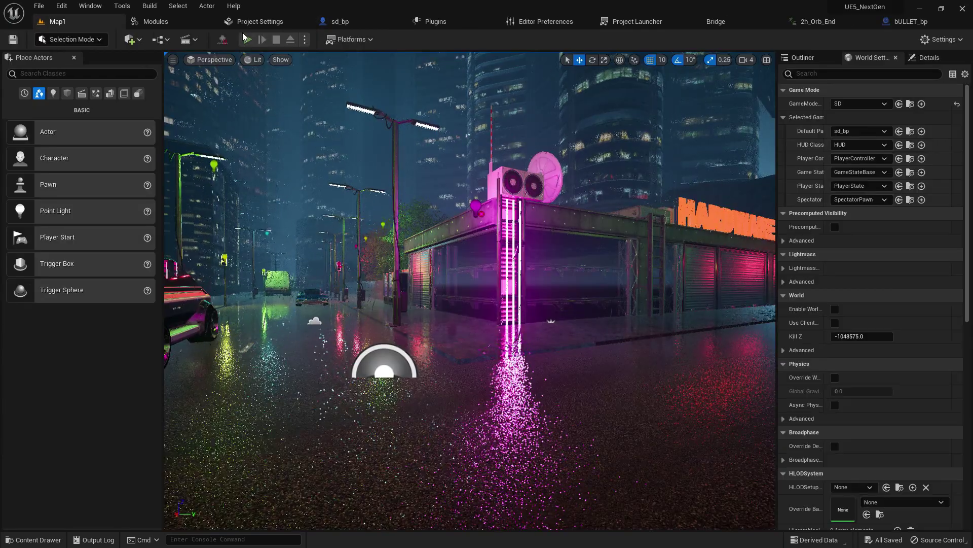
pyautogui.click(247, 39)
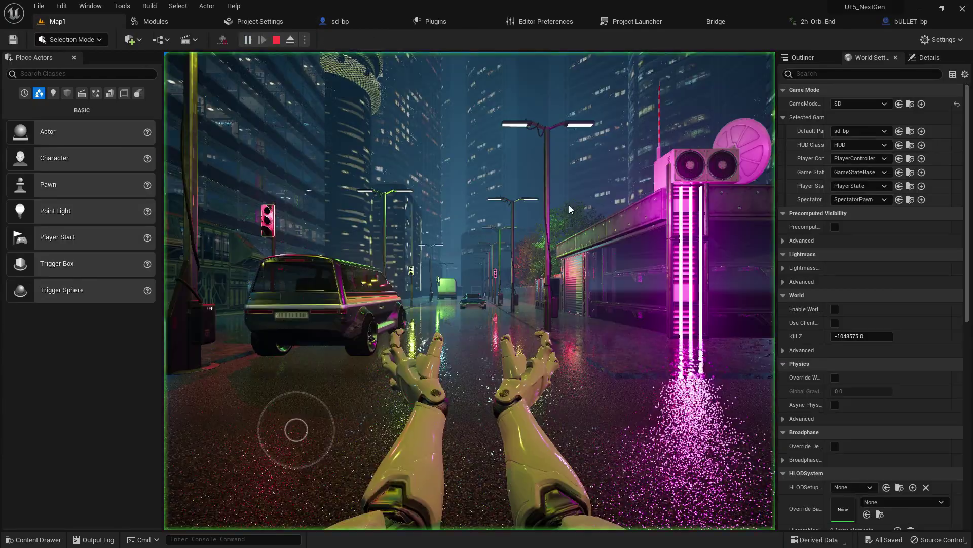
pyautogui.moveTo(513, 202); pyautogui.dragTo(571, 192)
pyautogui.press('w')
pyautogui.click(800, 59)
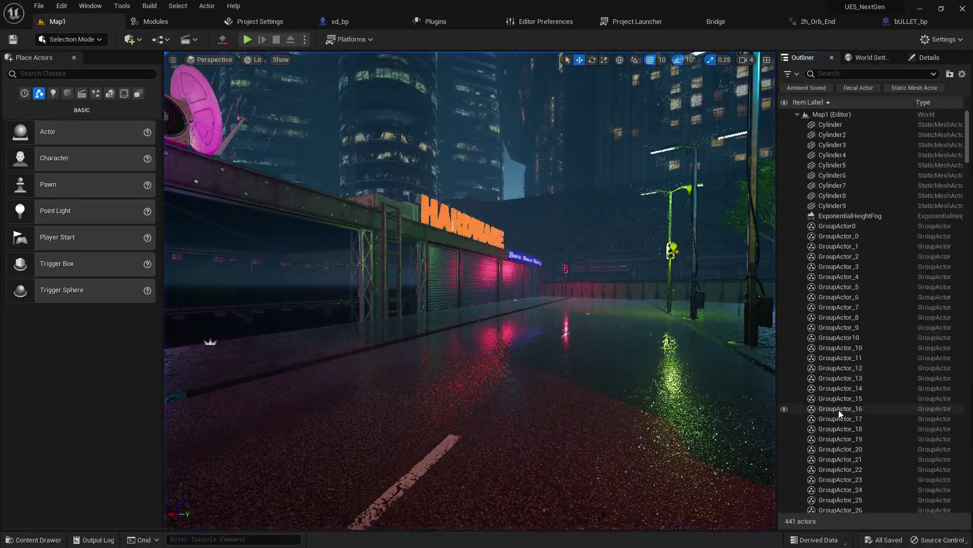
pyautogui.click(247, 39)
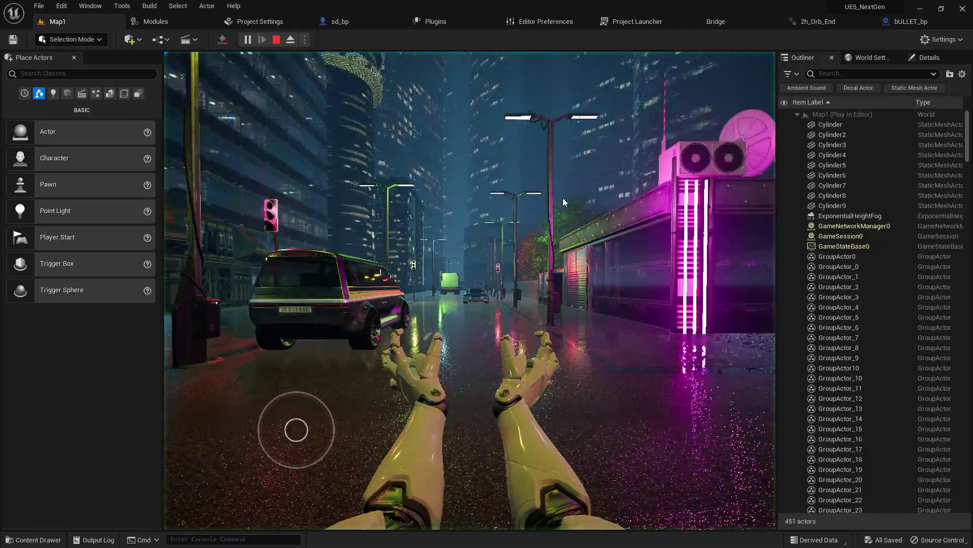
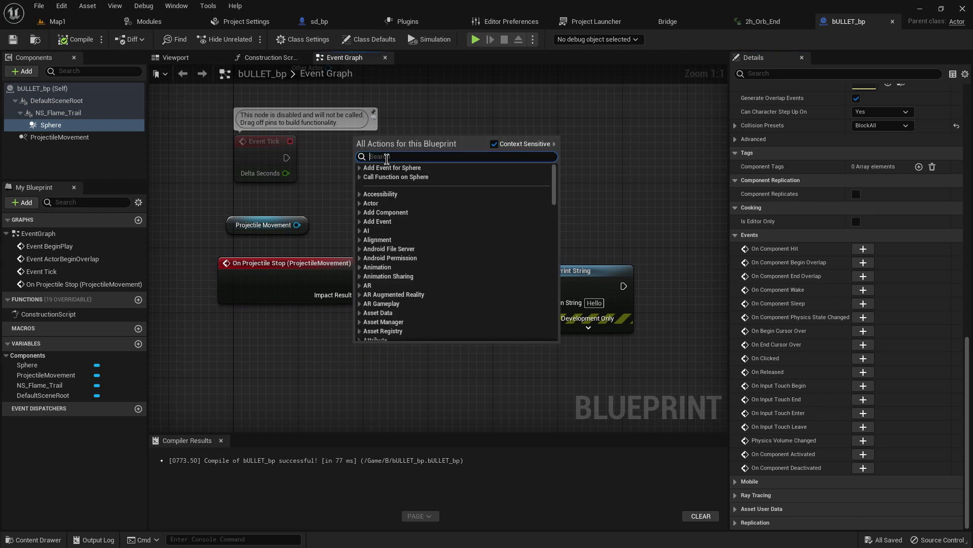
# Add an Event Hit node in bULLET_bp, wire it to Destroy Actor, and return to Map1
pyautogui.write('event hi')
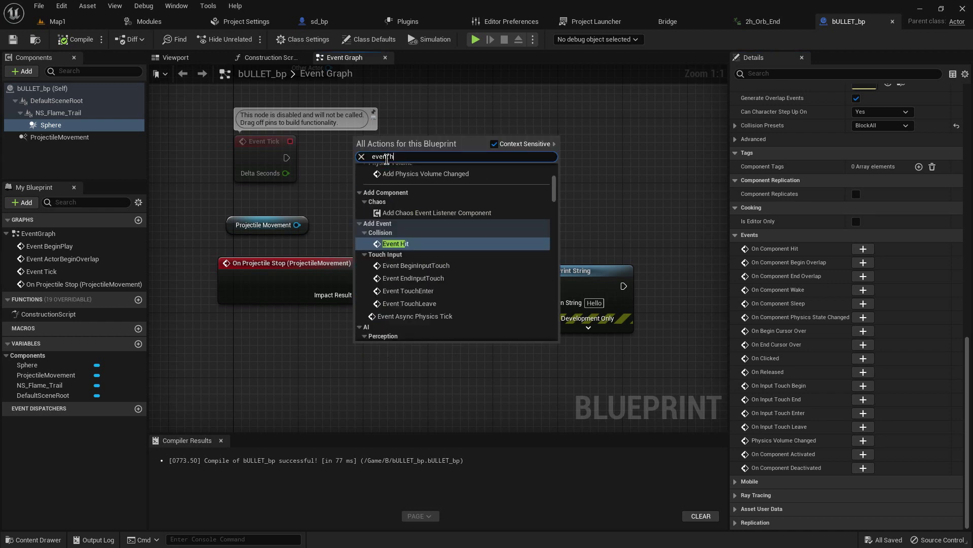
pyautogui.click(435, 259)
pyautogui.moveTo(357, 345); pyautogui.dragTo(274, 337)
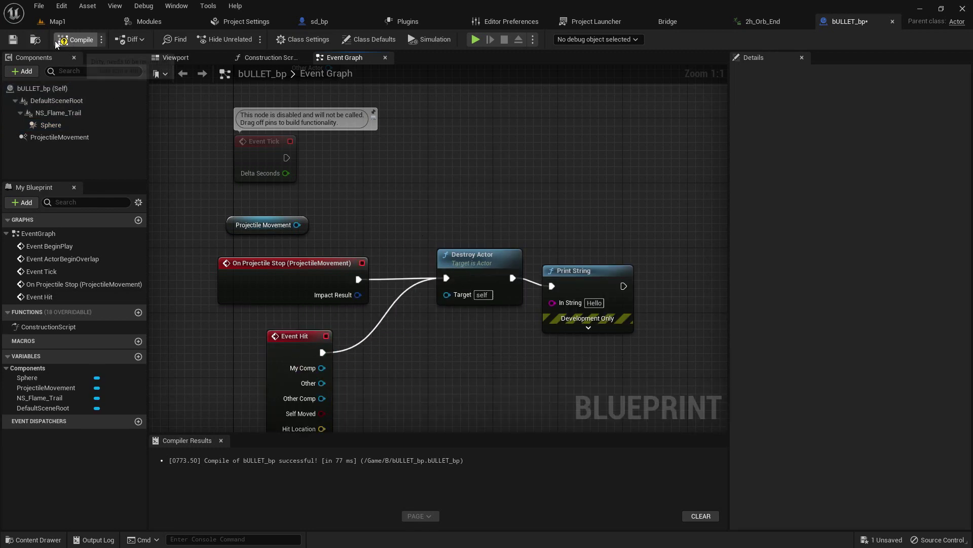
pyautogui.click(63, 22)
# Detach Set Active from the 2h_Orb_Loop Play Animation in sd_bp and shift the Delay, animation and flame nodes over to make room
pyautogui.click(334, 23)
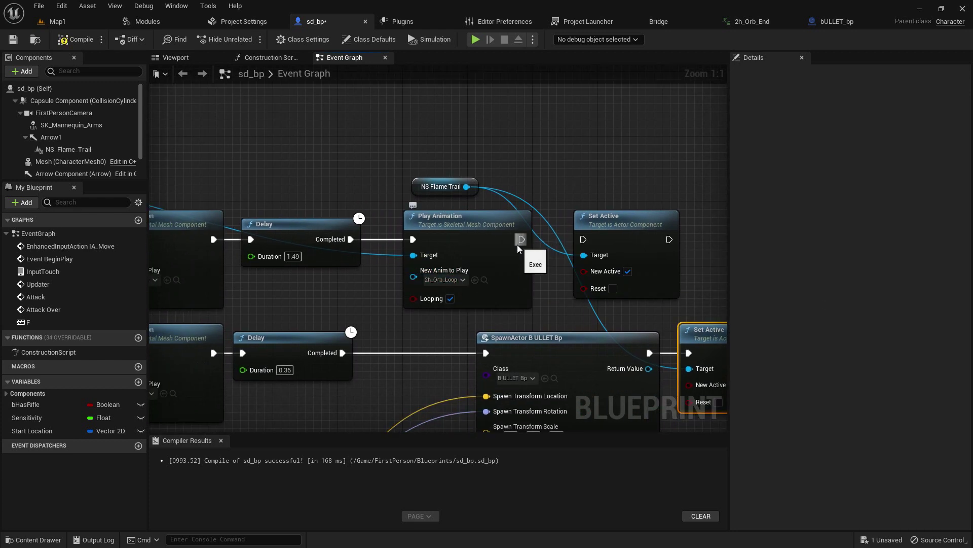
pyautogui.moveTo(606, 197); pyautogui.dragTo(607, 197)
pyautogui.click(343, 158)
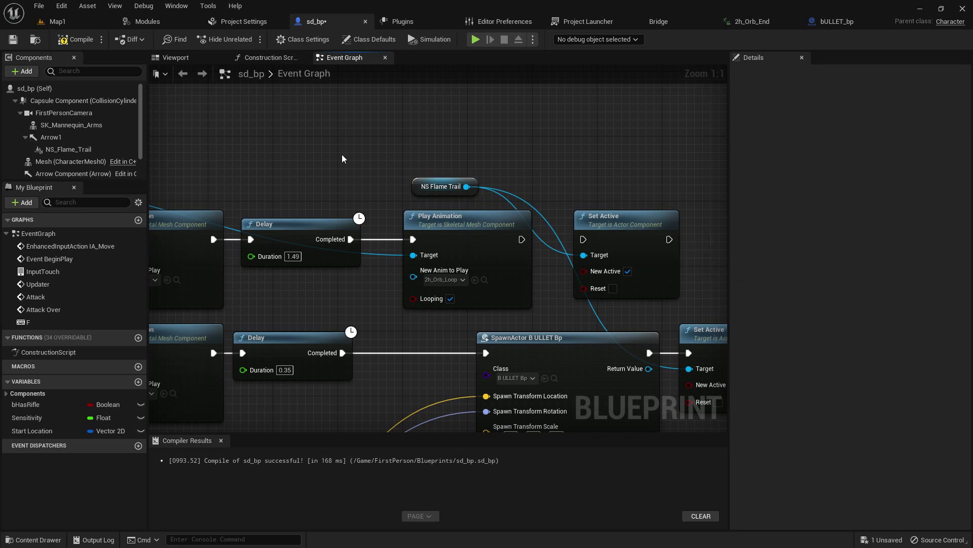
pyautogui.moveTo(631, 267); pyautogui.dragTo(653, 273)
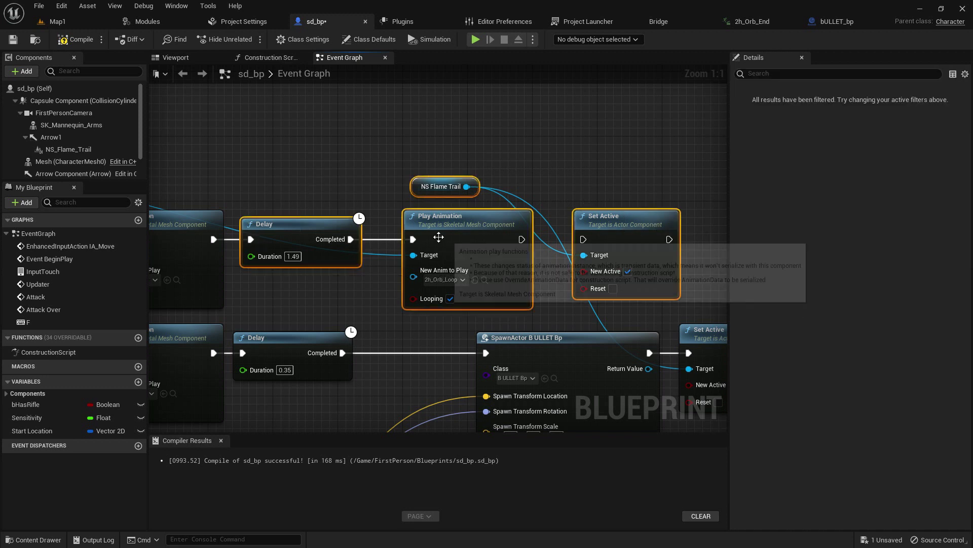
pyautogui.moveTo(441, 237); pyautogui.dragTo(583, 237)
# Insert a Sequence after the 2h_Orb_Start animation, wiring Then 1 to the 1.49 Delay and Then 0 to a new Delay
pyautogui.moveTo(459, 197); pyautogui.dragTo(363, 194, button='right')
pyautogui.click(363, 193)
pyautogui.moveTo(264, 136); pyautogui.dragTo(406, 139, button='right')
pyautogui.press('s')
pyautogui.click(318, 202)
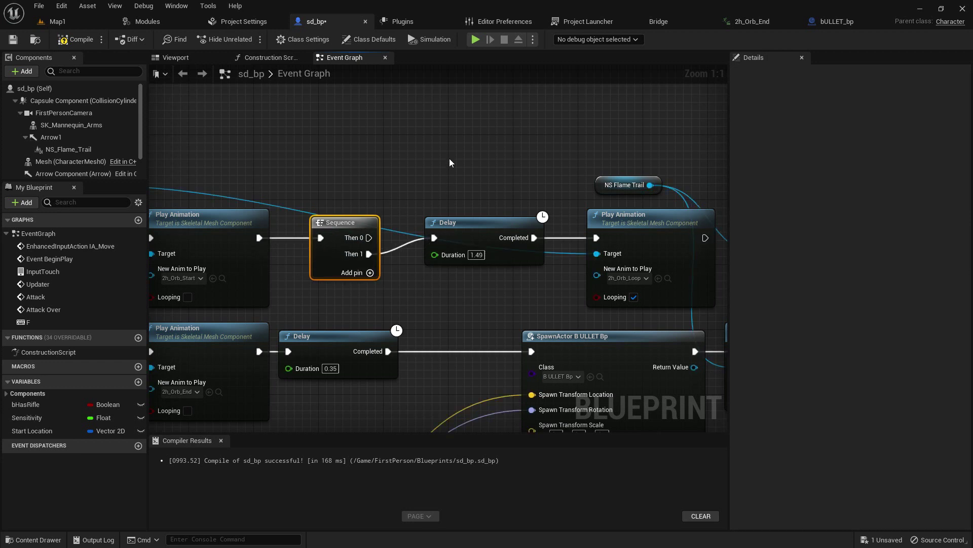
pyautogui.hotkey('ctrl', 'v')
pyautogui.moveTo(454, 177); pyautogui.dragTo(450, 174)
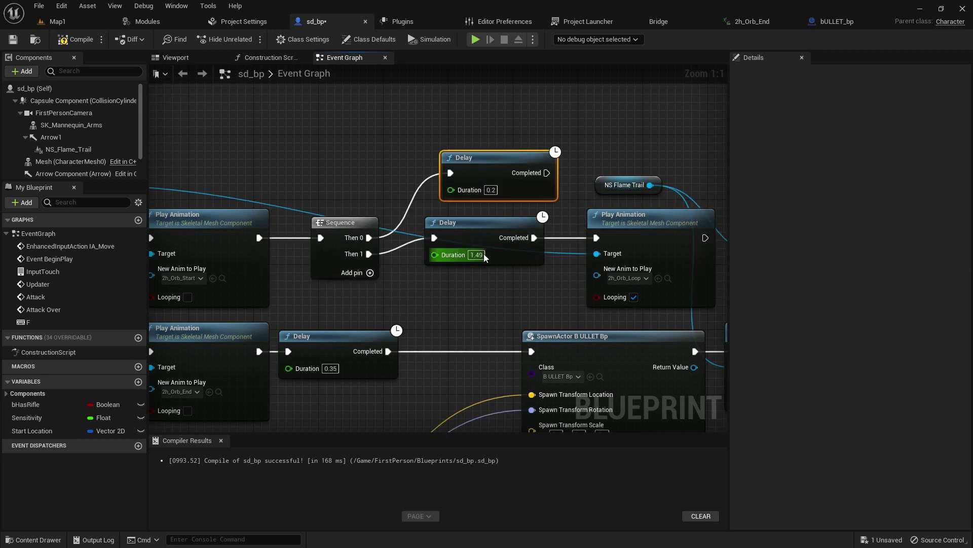
# Scrub the 2h_Orb_Start animation to the frame where the hands meet and set the new Delay's duration to 0.51
pyautogui.moveTo(223, 278); pyautogui.dragTo(335, 257, button='right')
pyautogui.click(336, 257)
pyautogui.doubleClick(501, 405)
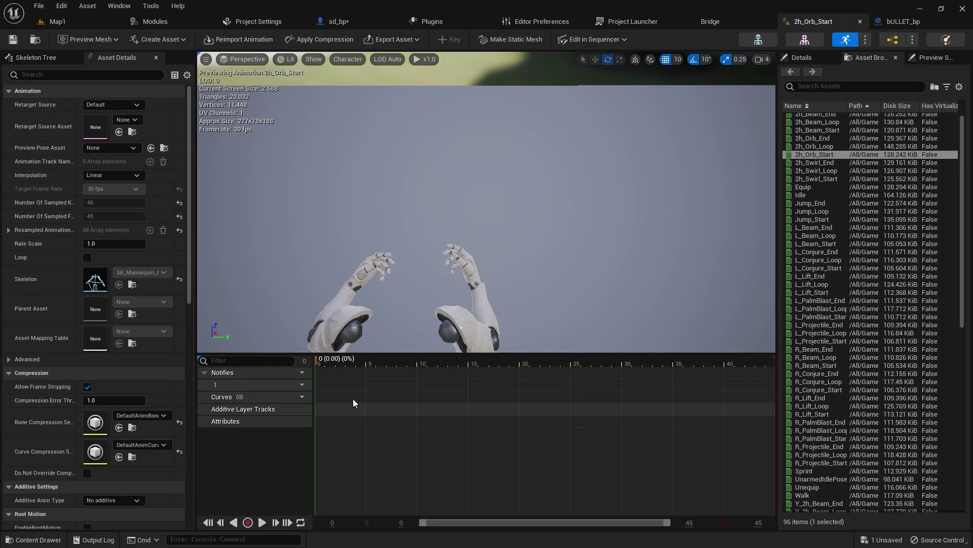
pyautogui.moveTo(358, 368); pyautogui.dragTo(408, 381)
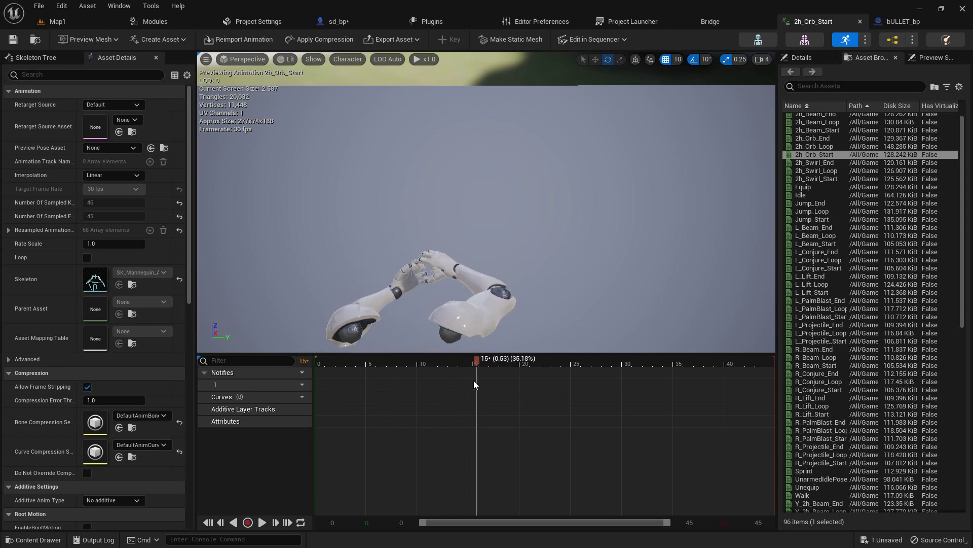
pyautogui.moveTo(475, 384); pyautogui.dragTo(470, 382)
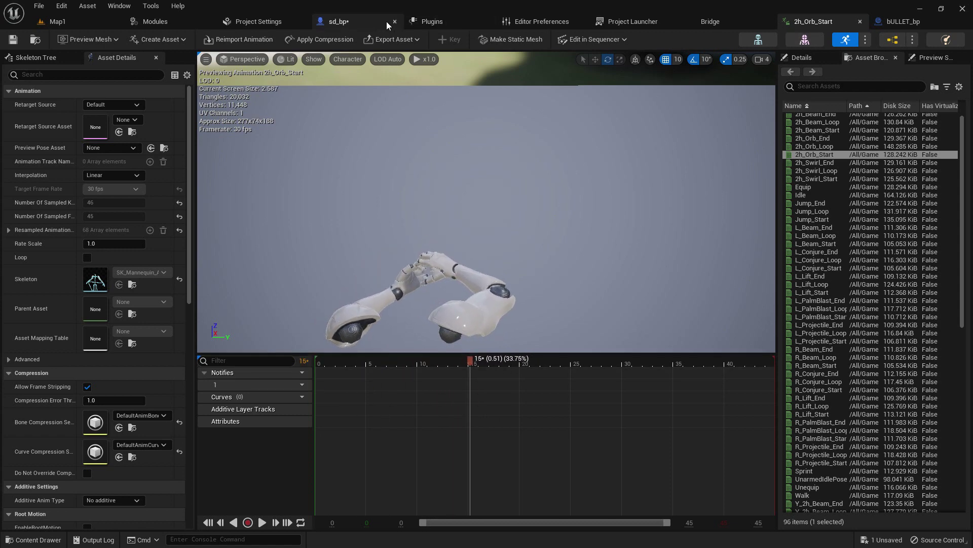
pyautogui.click(355, 21)
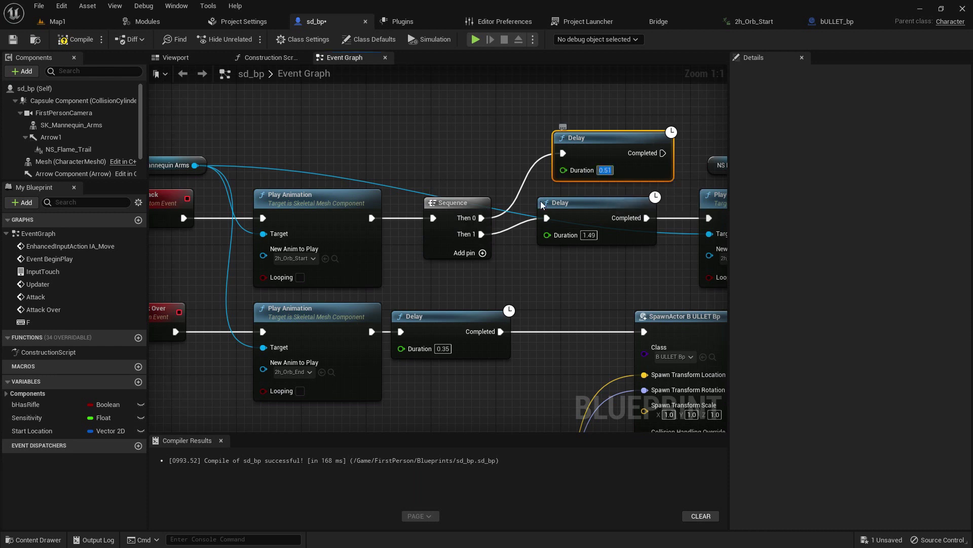
# Move the enabled Set Active node above the animation, connect the 0.51 Delay's Completed output to it, and save sd_bp
pyautogui.moveTo(541, 205); pyautogui.dragTo(394, 292, button='right')
pyautogui.moveTo(568, 280); pyautogui.dragTo(485, 166)
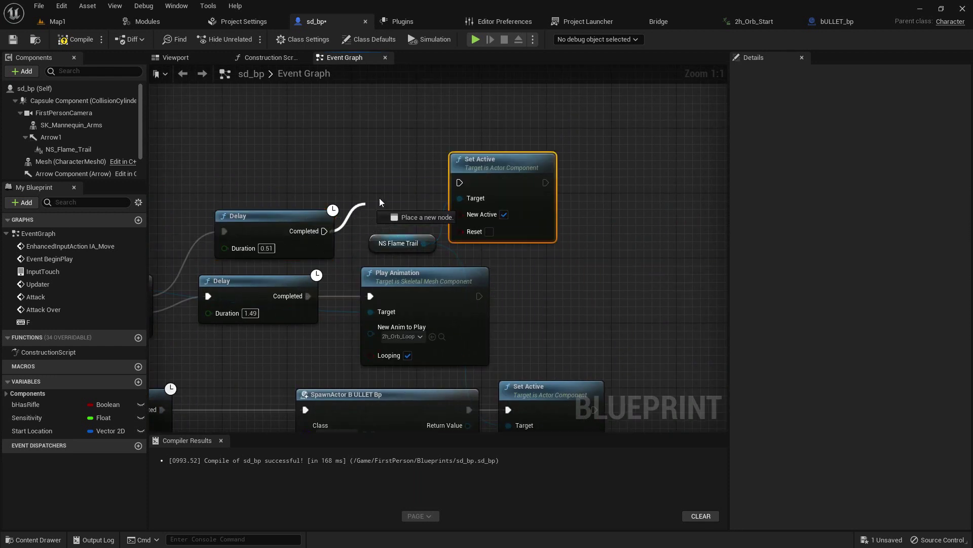
pyautogui.click(9, 43)
# Play-test the flame timing full screen in Map1, and end the session
pyautogui.click(73, 23)
pyautogui.click(245, 41)
pyautogui.press('F11')
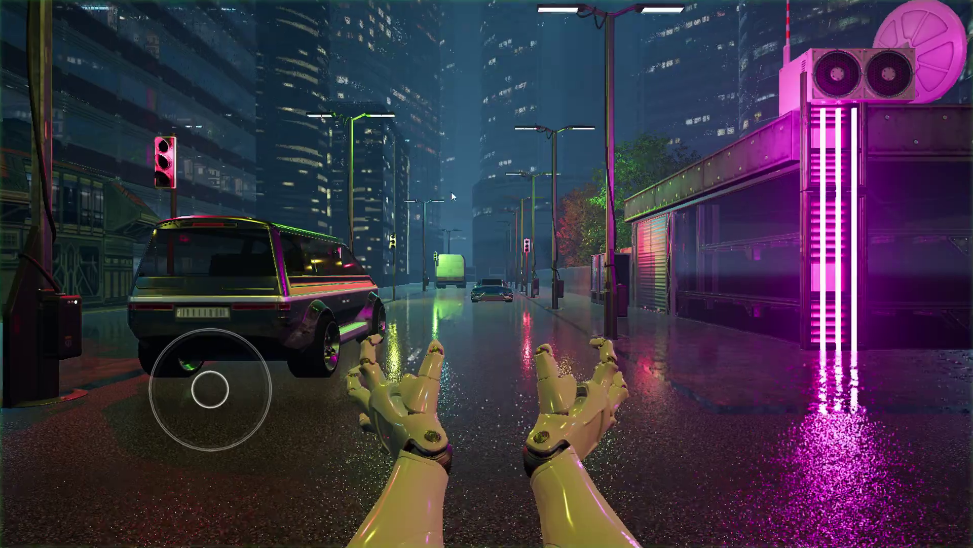
pyautogui.moveTo(452, 191)
pyautogui.mouseDown()
pyautogui.moveTo(573, 199)
pyautogui.moveTo(511, 191)
pyautogui.moveTo(555, 188)
pyautogui.moveTo(517, 214)
pyautogui.moveTo(545, 234)
pyautogui.moveTo(517, 220)
pyautogui.moveTo(521, 210)
pyautogui.moveTo(469, 213)
pyautogui.moveTo(548, 194)
pyautogui.moveTo(487, 193)
pyautogui.mouseUp()
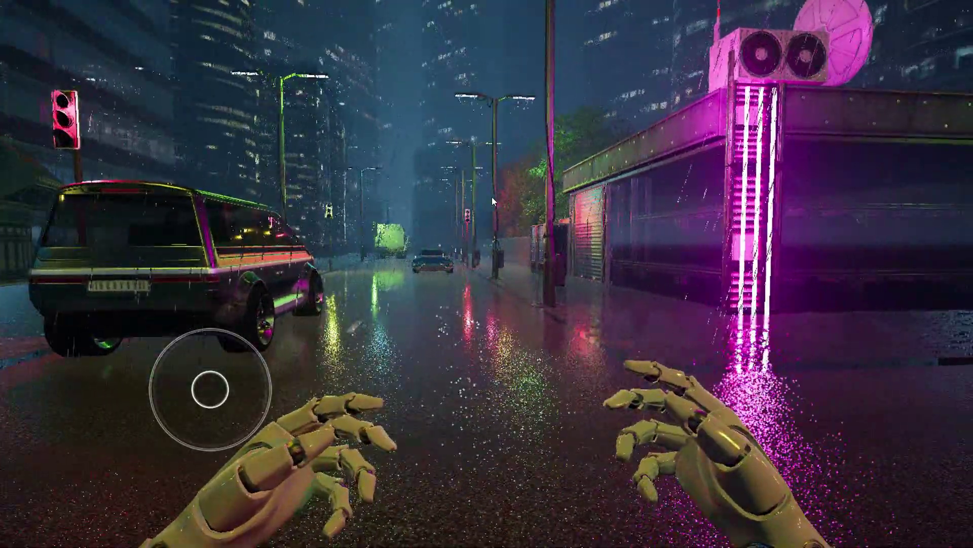
pyautogui.press('F11')
pyautogui.press('Escape')
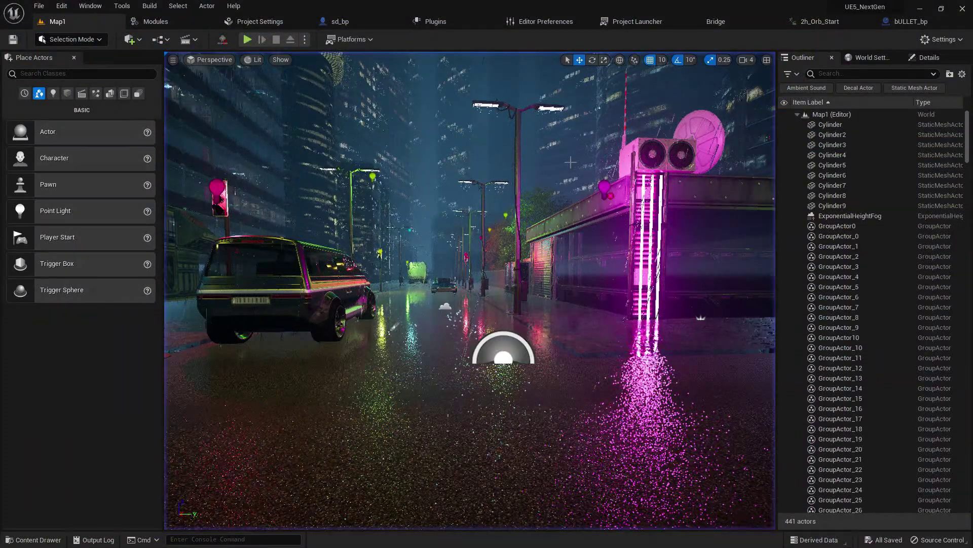
# Set the sd_bp FirstPersonCamera location to -30, 0, 60 and the SK_Mannequin_Arms location to 20, 0, -170
pyautogui.click(879, 23)
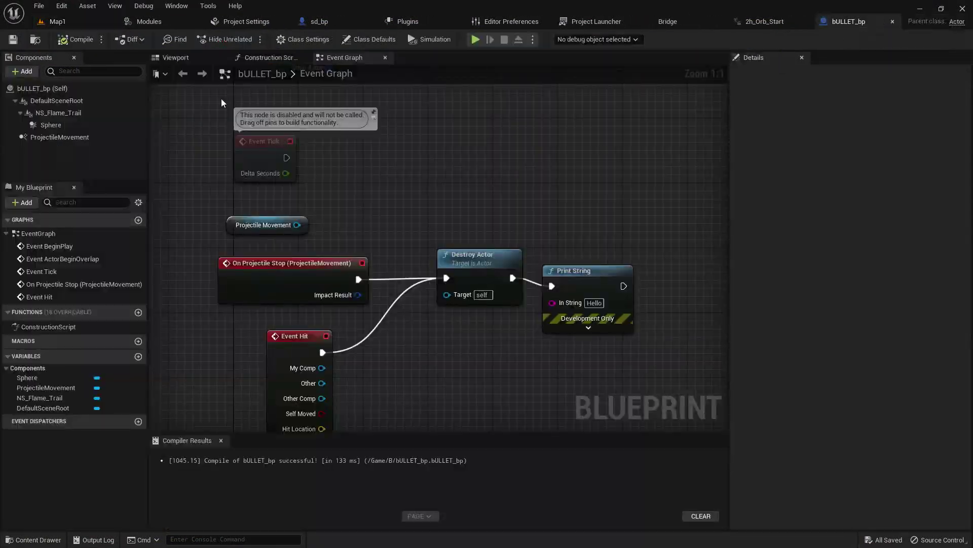
pyautogui.click(176, 58)
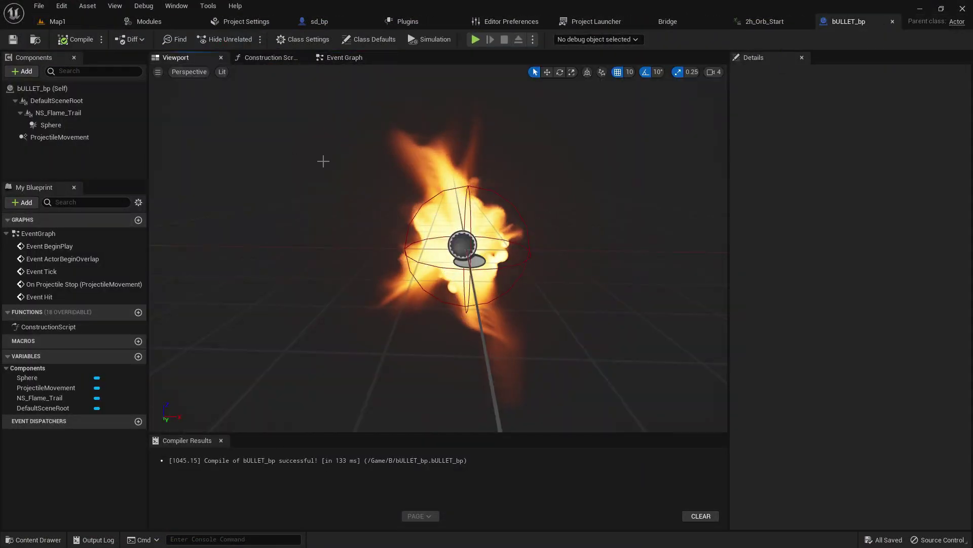
pyautogui.click(317, 22)
pyautogui.click(173, 57)
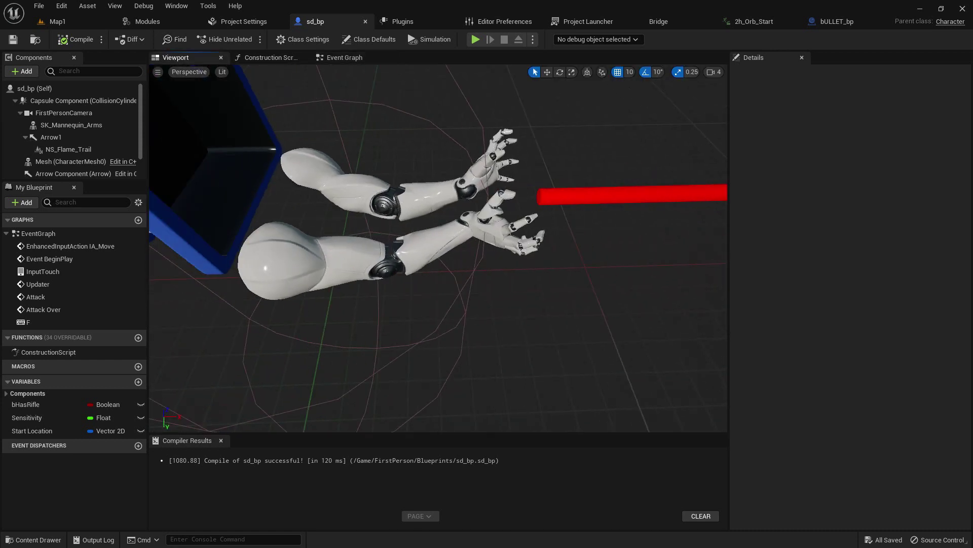
pyautogui.moveTo(424, 227); pyautogui.dragTo(391, 236)
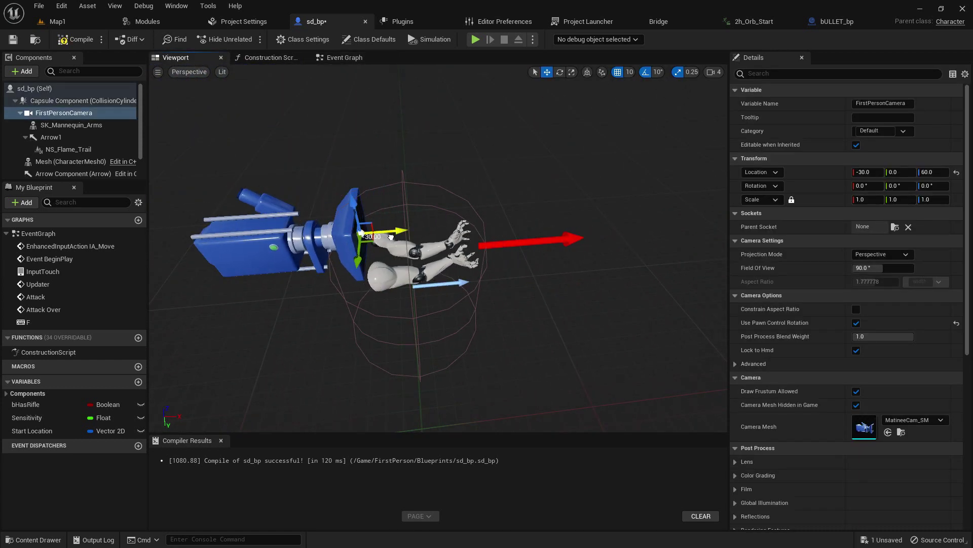
pyautogui.click(66, 125)
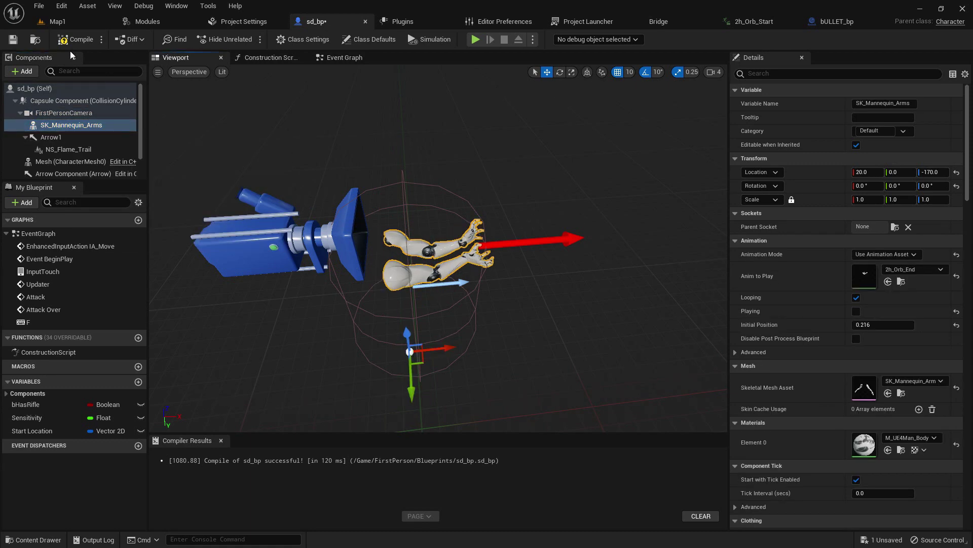
# Compile and save sd_bp, and play-test the adjusted camera and arms in Map1
pyautogui.click(75, 39)
pyautogui.click(13, 39)
pyautogui.click(56, 22)
pyautogui.click(13, 39)
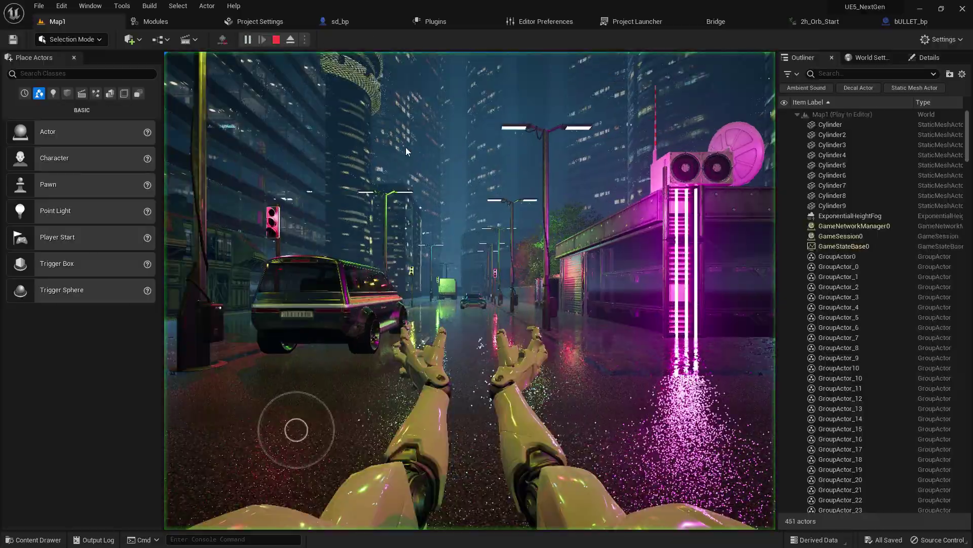
# Play-test walking and attacking full screen in Map1 while turning the view, and end the session
pyautogui.press('F11')
pyautogui.moveTo(543, 202)
pyautogui.mouseDown()
pyautogui.moveTo(610, 205)
pyautogui.moveTo(523, 206)
pyautogui.moveTo(613, 205)
pyautogui.moveTo(518, 188)
pyautogui.moveTo(544, 198)
pyautogui.mouseUp()
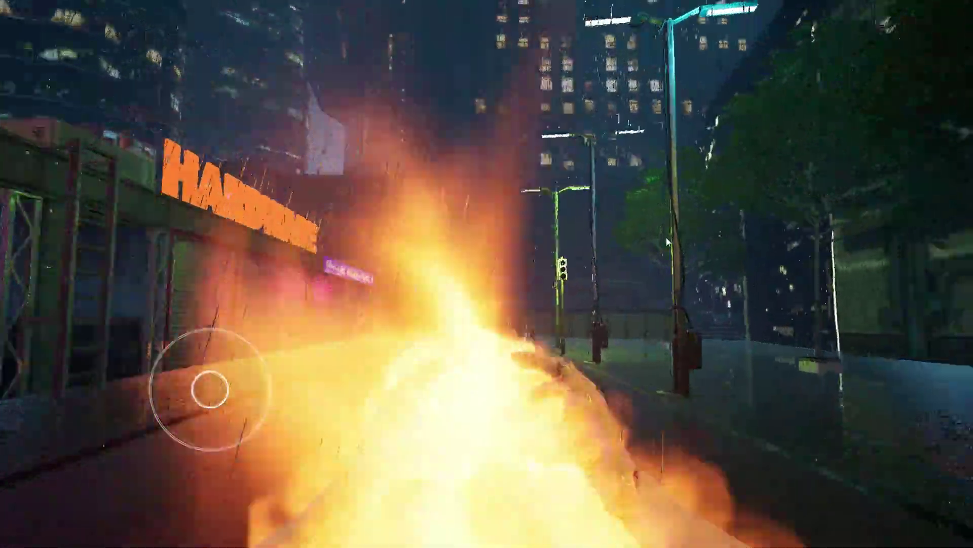
pyautogui.moveTo(667, 238); pyautogui.dragTo(570, 238)
pyautogui.press('w')
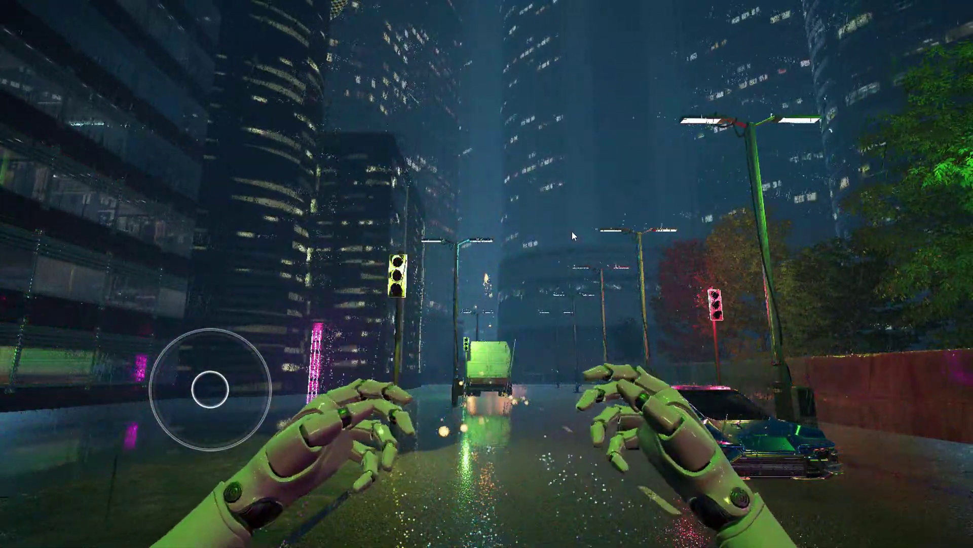
pyautogui.press('F11')
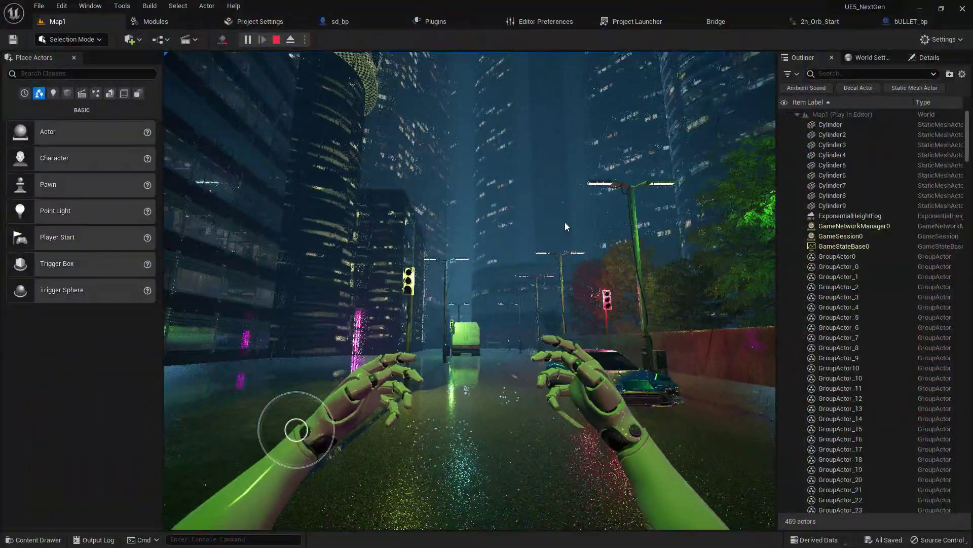
pyautogui.press('Escape')
# Examine in the sd_bp viewport how Arrow1 lines up with the camera and the hands of SK_Mannequin_Arms
pyautogui.click(372, 21)
pyautogui.keyDown('alt'); pyautogui.moveTo(499, 234); pyautogui.dragTo(563, 254); pyautogui.keyUp('alt')
pyautogui.press('w')
pyautogui.moveTo(486, 241); pyautogui.dragTo(533, 223, button='right')
pyautogui.click(425, 202)
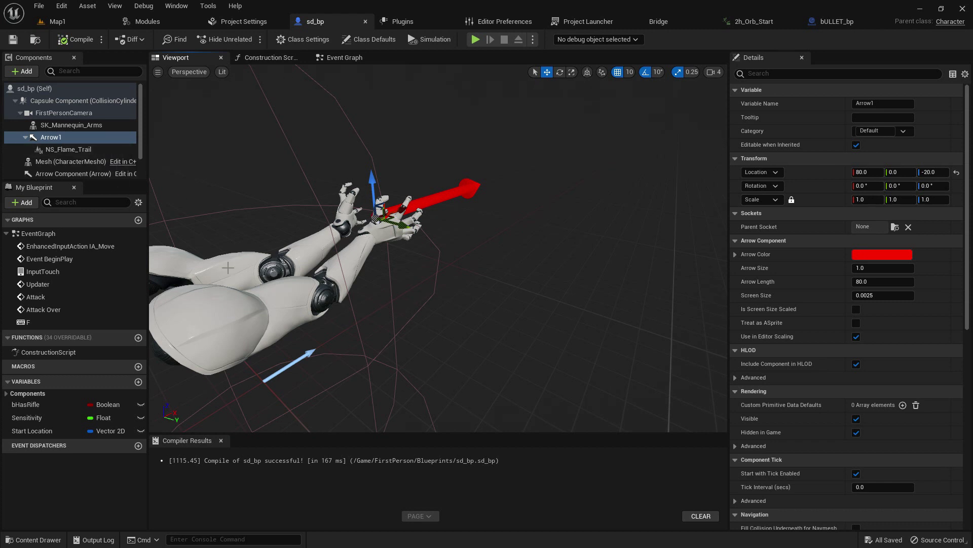
pyautogui.doubleClick(71, 127)
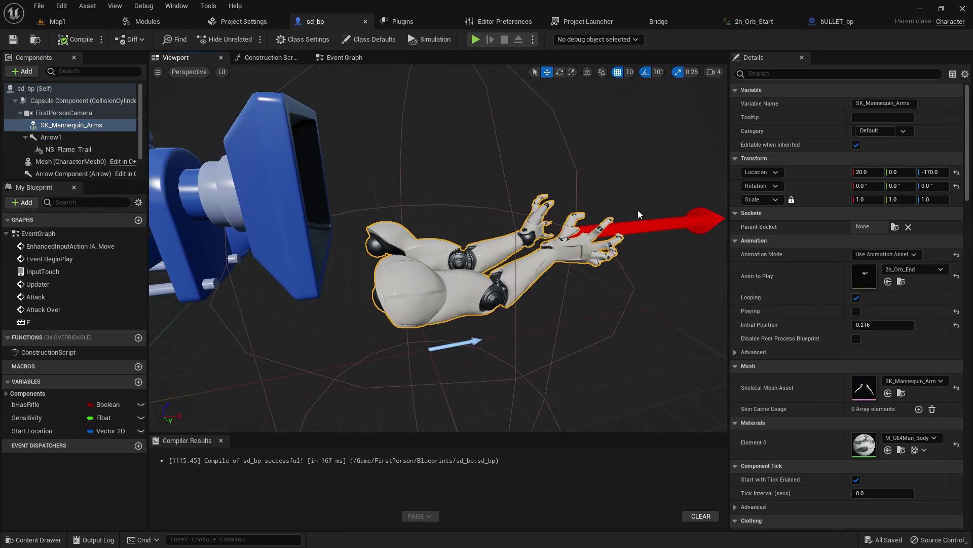
pyautogui.click(638, 217)
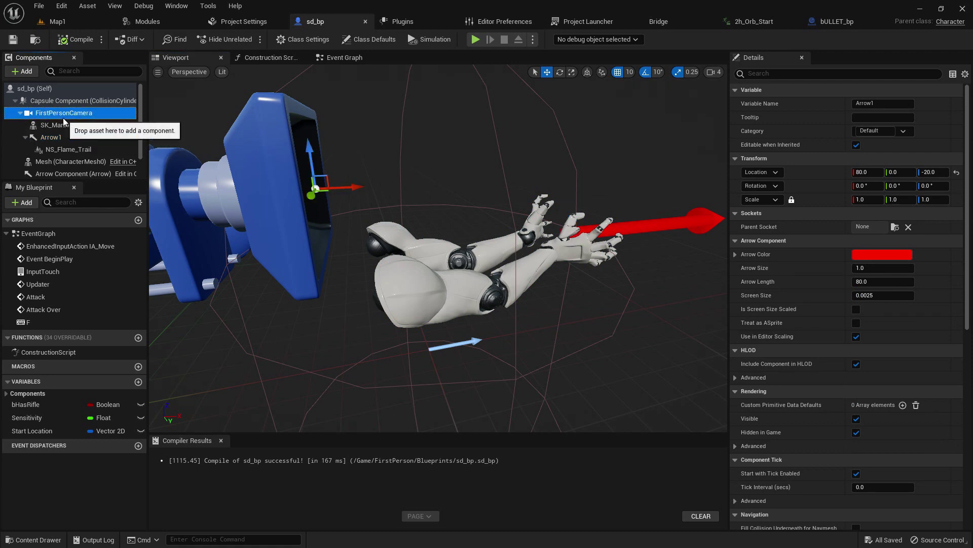
pyautogui.doubleClick(51, 137)
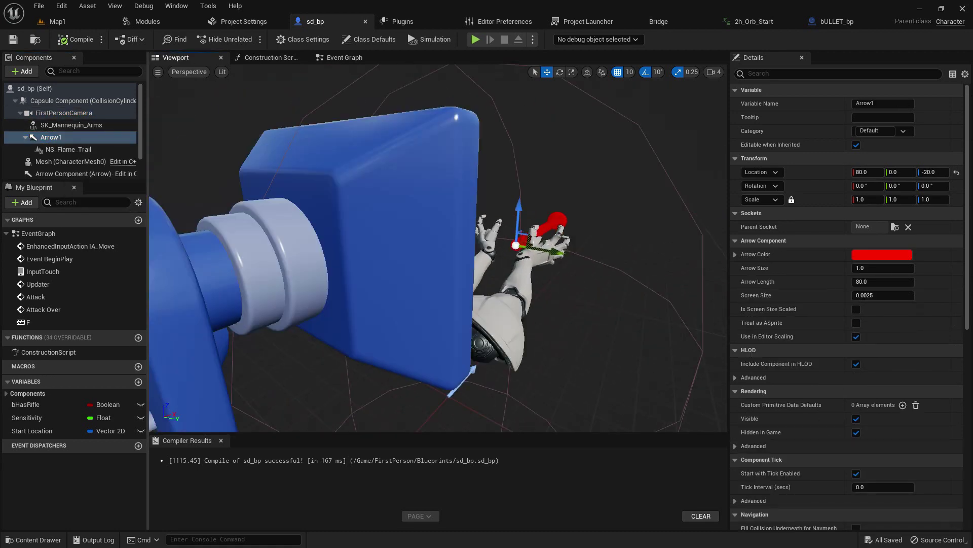
pyautogui.moveTo(414, 254)
pyautogui.mouseDown(button='right')
pyautogui.moveTo(464, 252)
pyautogui.moveTo(413, 254)
pyautogui.mouseUp(button='right')
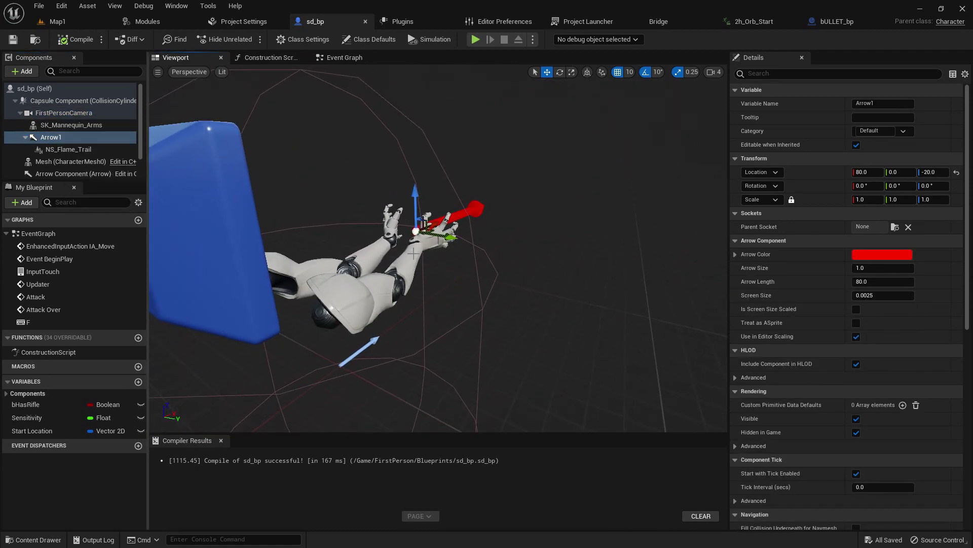
# Set the initial position of the 2h_Orb_End animation on SK_Mannequin_Arms to 0.0
pyautogui.click(413, 253)
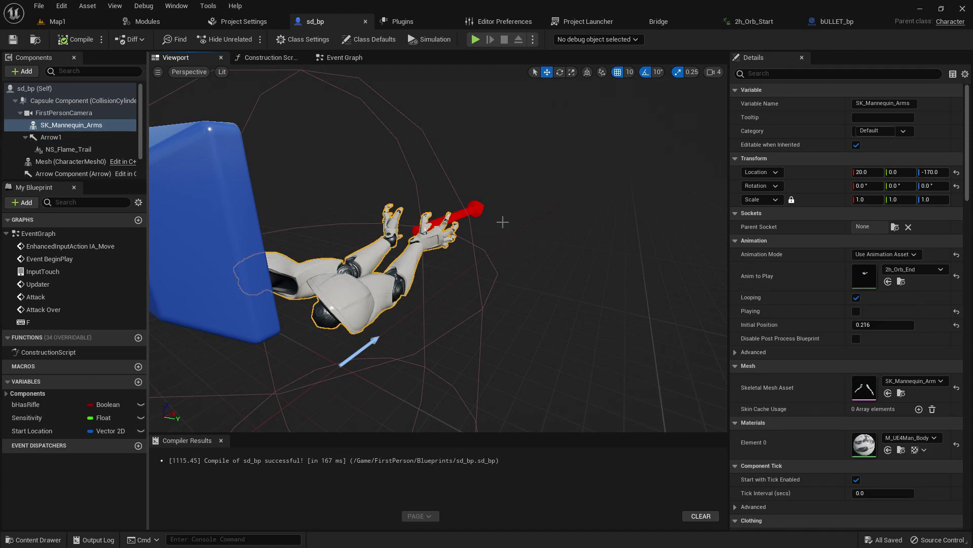
pyautogui.click(914, 269)
pyautogui.click(914, 269)
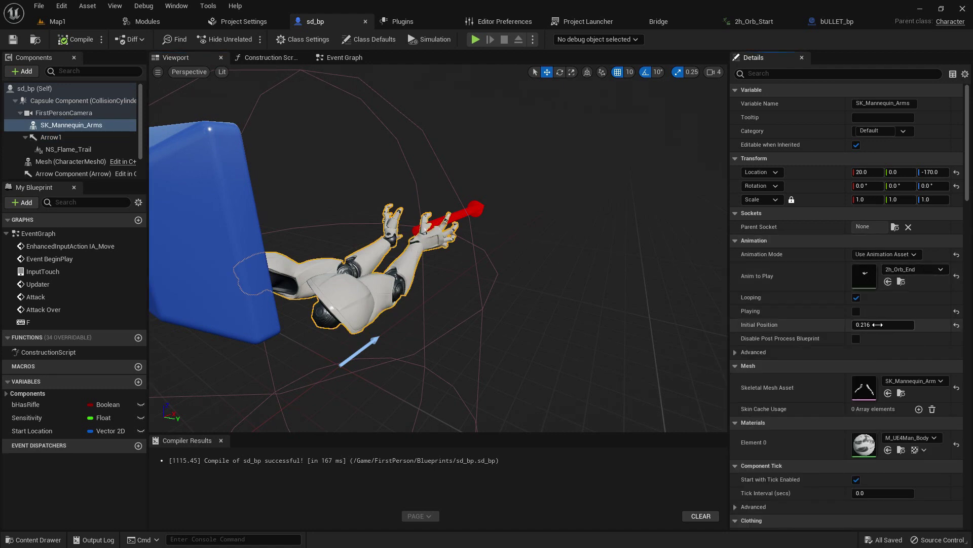
pyautogui.moveTo(880, 324)
pyautogui.mouseDown()
pyautogui.moveTo(913, 325)
pyautogui.moveTo(878, 324)
pyautogui.mouseUp()
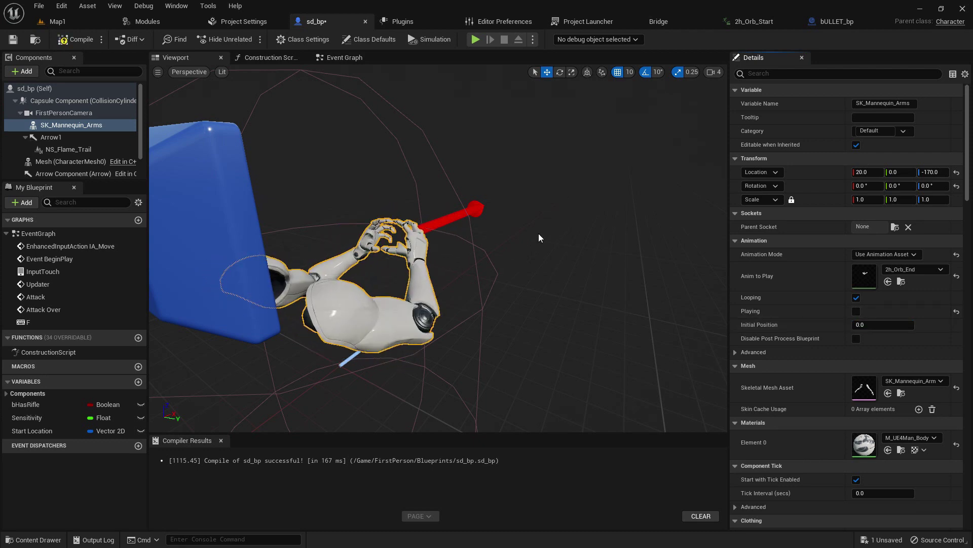
# Rotate Arrow1 to -10° on the Y axis, keeping it between the hands
pyautogui.moveTo(539, 237); pyautogui.dragTo(517, 211, button='right')
pyautogui.click(484, 231)
pyautogui.scroll(-5, 478, 253)
pyautogui.press('e')
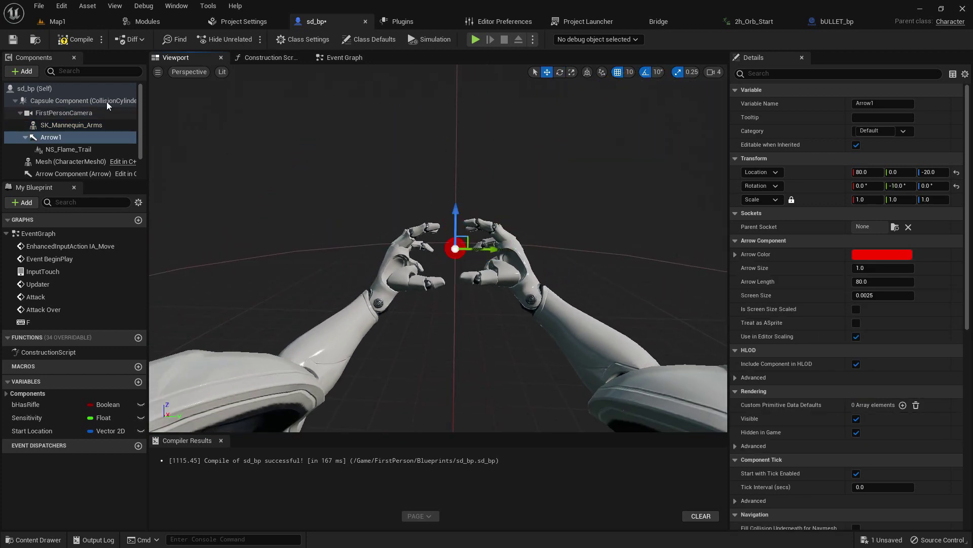
# Compile and save sd_bp, play-test the rotated arrow's projectile attacks in Map1, also full screen, and end the session
pyautogui.click(58, 22)
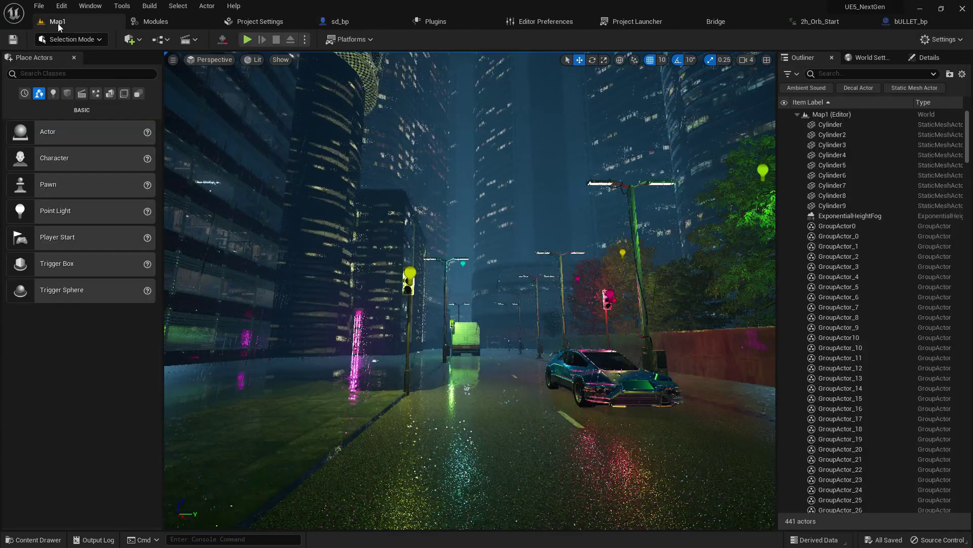
pyautogui.click(247, 40)
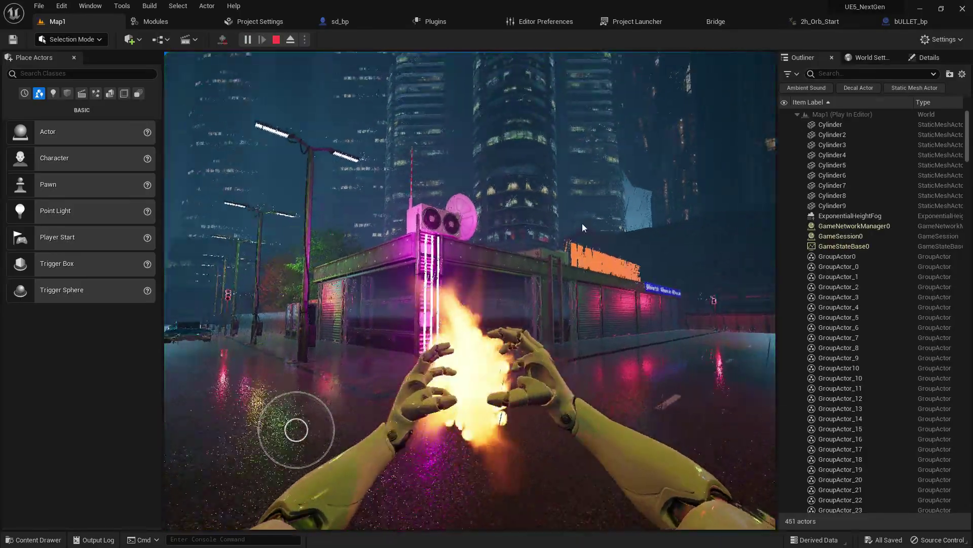
pyautogui.moveTo(582, 224); pyautogui.dragTo(533, 216)
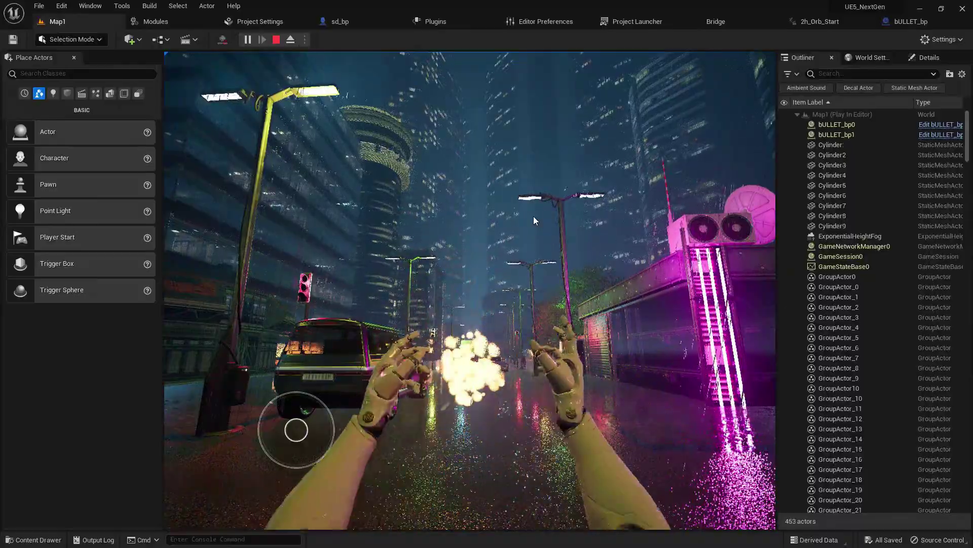
pyautogui.press('F11')
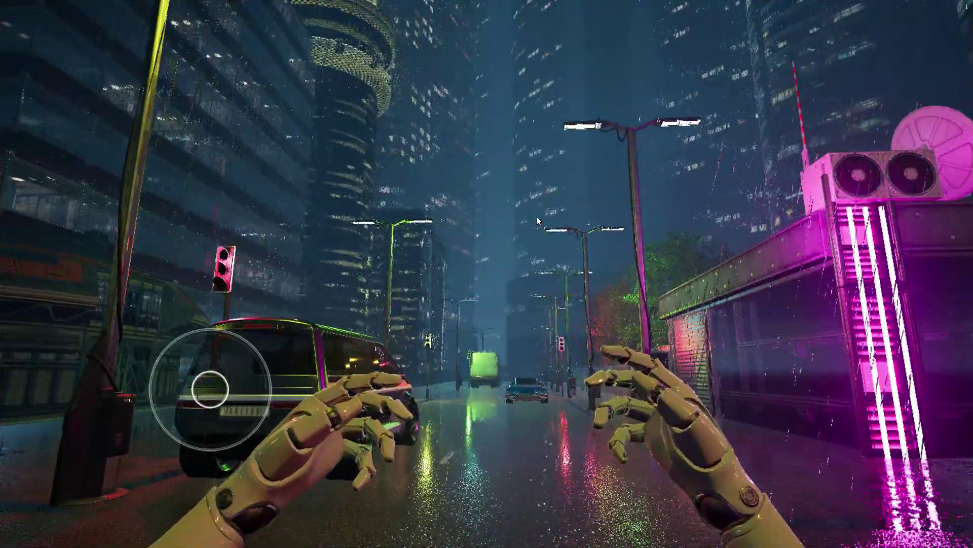
pyautogui.moveTo(538, 233); pyautogui.dragTo(602, 240)
pyautogui.press('F11')
pyautogui.click(602, 240)
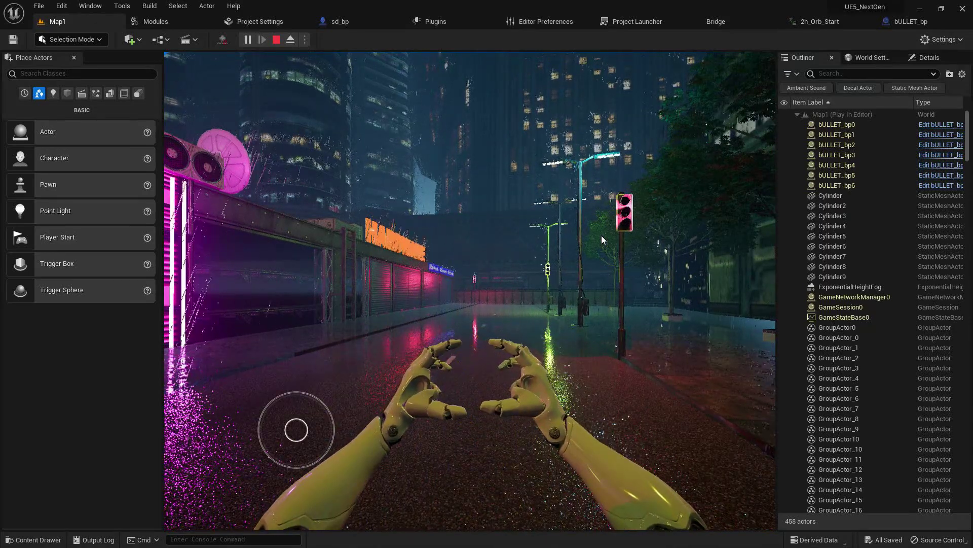
pyautogui.press('Escape')
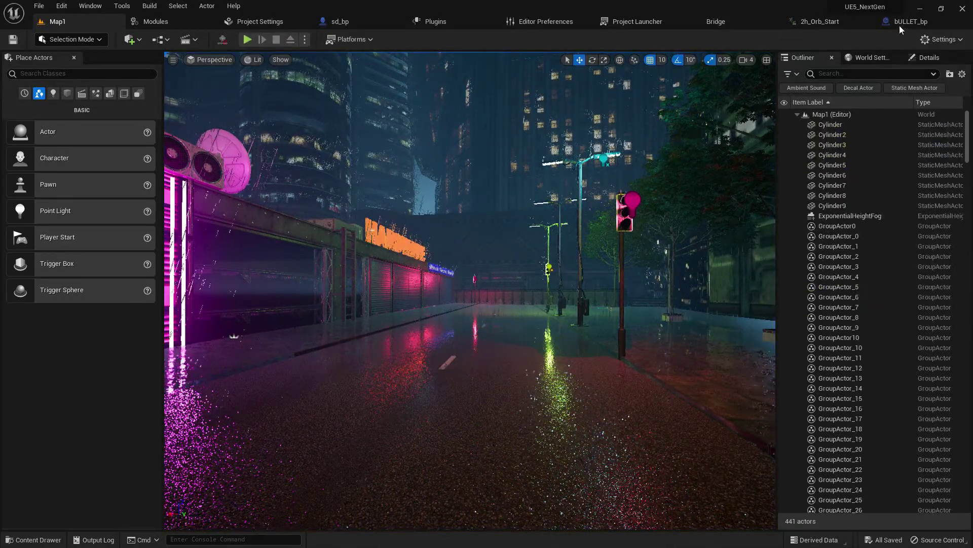
# Set the bULLET_bp Sphere's collision preset to BlockAllDynamic, expand its collision responses, and compile and save the blueprint
pyautogui.click(913, 23)
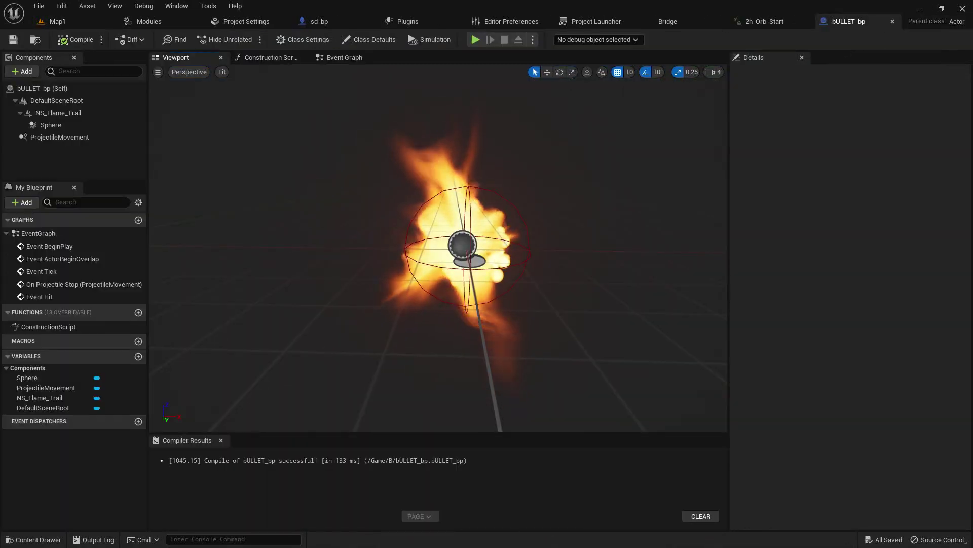
pyautogui.click(527, 258)
pyautogui.scroll(6, 861, 269)
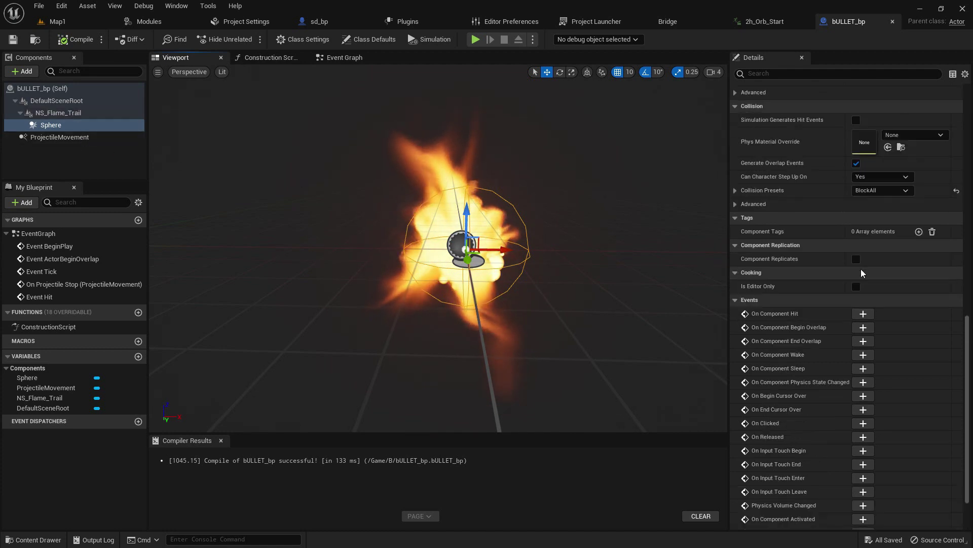
pyautogui.click(890, 290)
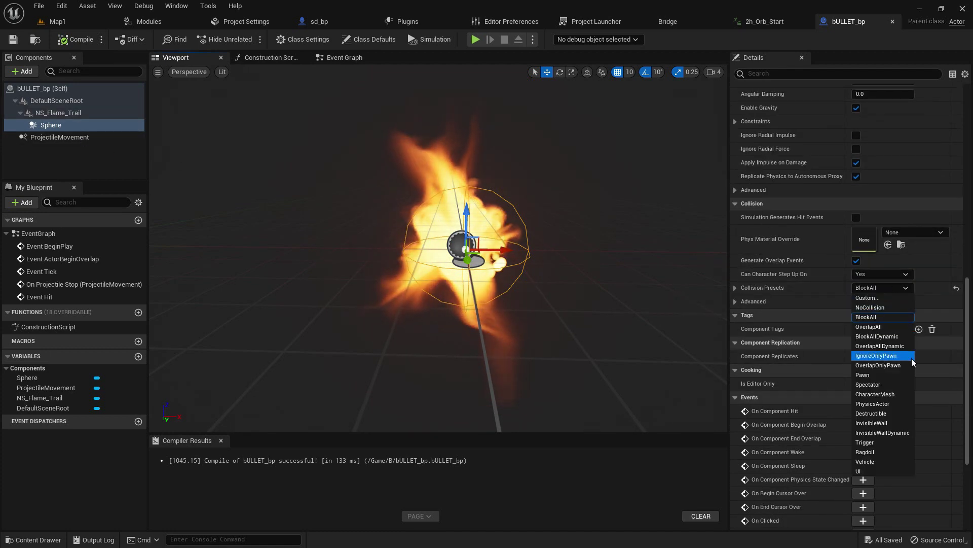
pyautogui.click(877, 336)
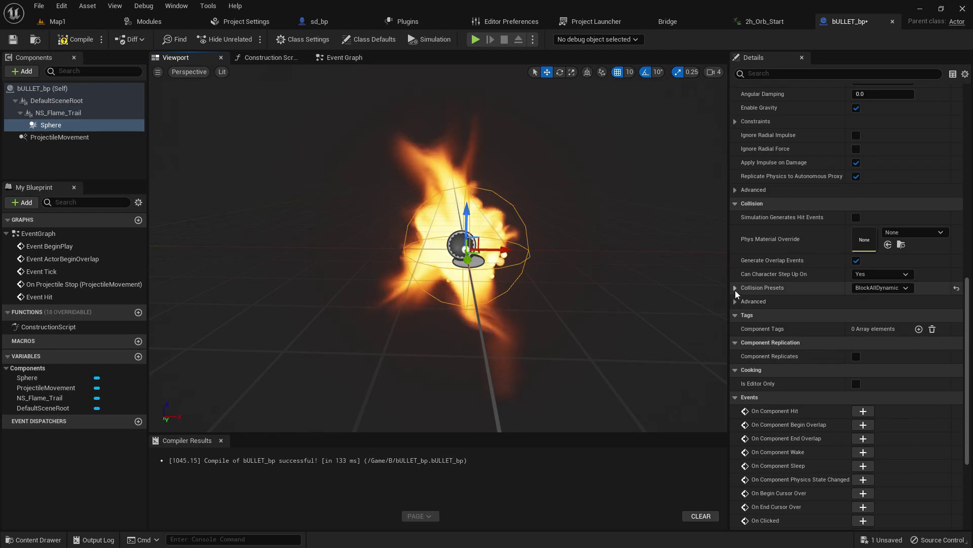
pyautogui.click(736, 287)
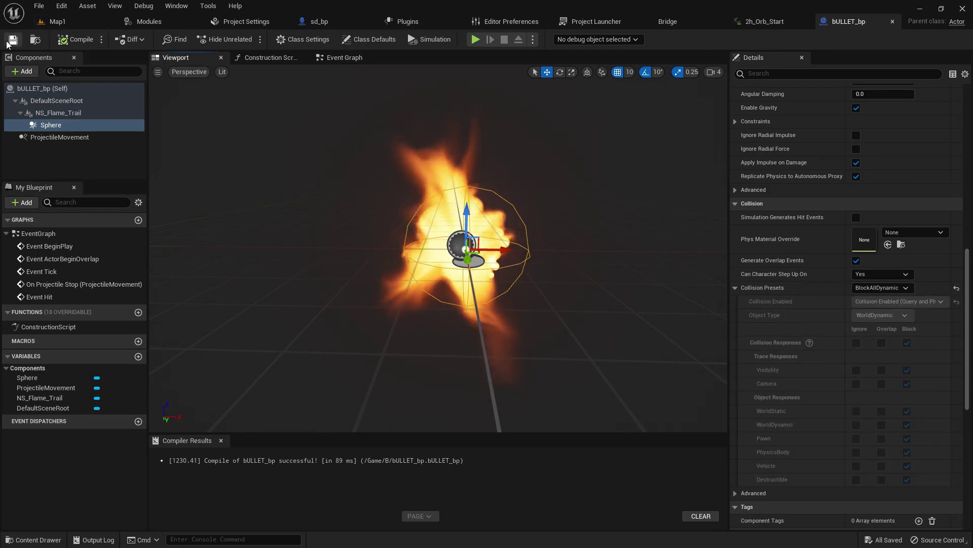
# Play-test the projectile's new collision preset in Map1 while moving and turning, and end the session
pyautogui.click(64, 20)
pyautogui.click(247, 40)
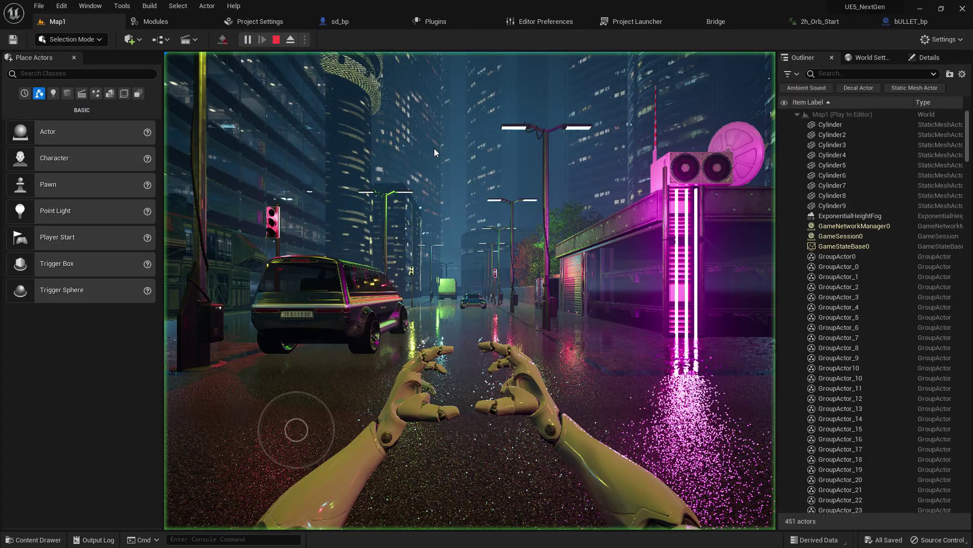
pyautogui.press('F11')
pyautogui.moveTo(503, 152); pyautogui.dragTo(565, 172)
pyautogui.press('F11')
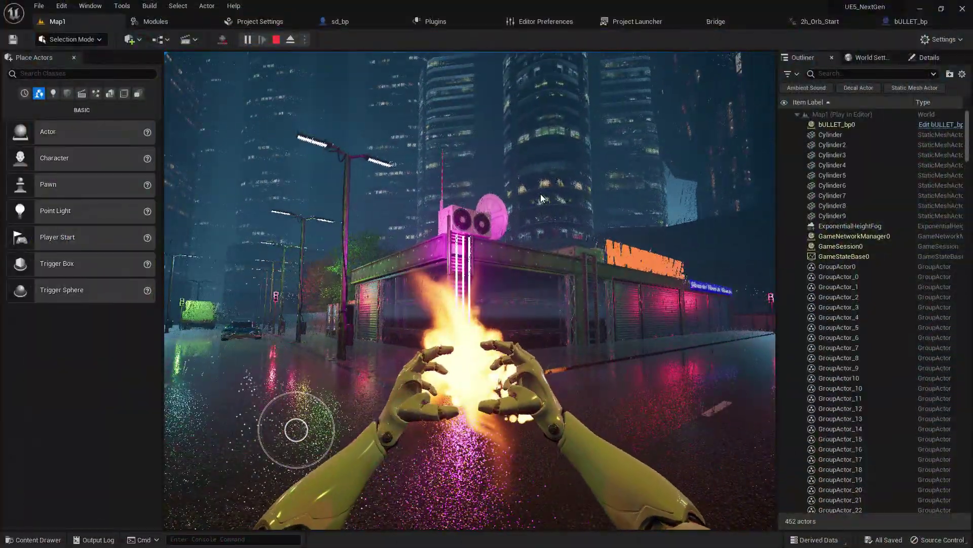
pyautogui.click(540, 194)
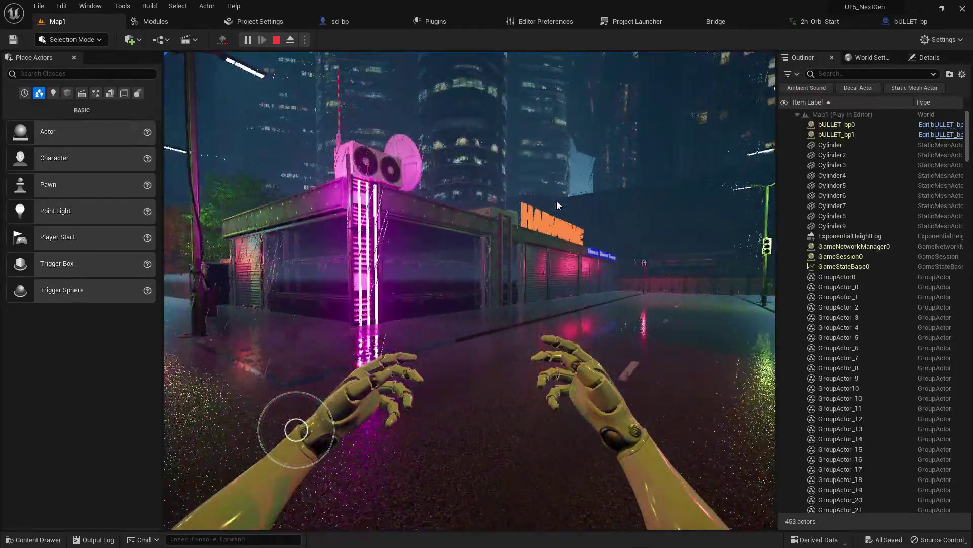
pyautogui.press('w')
pyautogui.click(561, 202)
pyautogui.moveTo(591, 209); pyautogui.dragTo(594, 205)
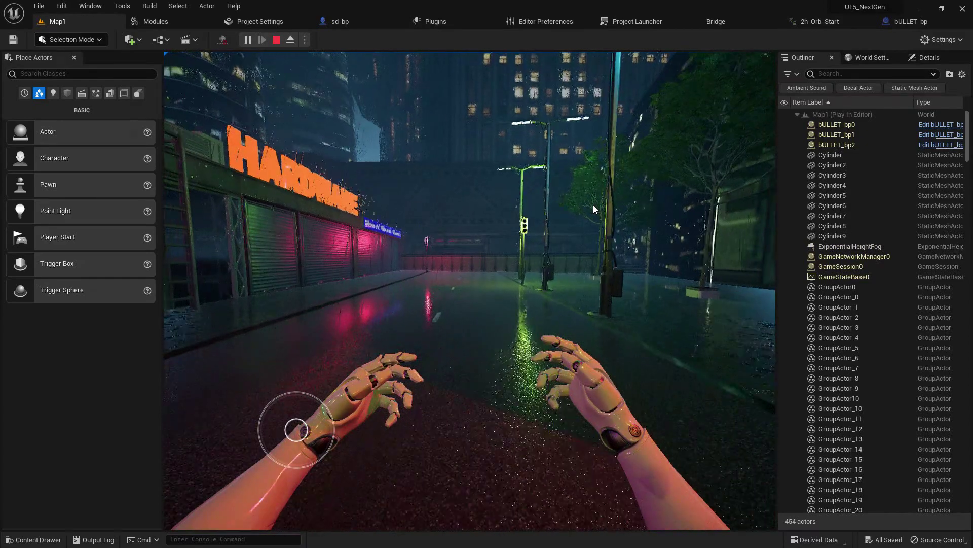
pyautogui.press('Escape')
# Set the bULLET_bp SpawnActor node's Collision Handling Override to Try To Adjust Location, Don't Spawn If Still Colliding, and save sd_bp
pyautogui.click(351, 24)
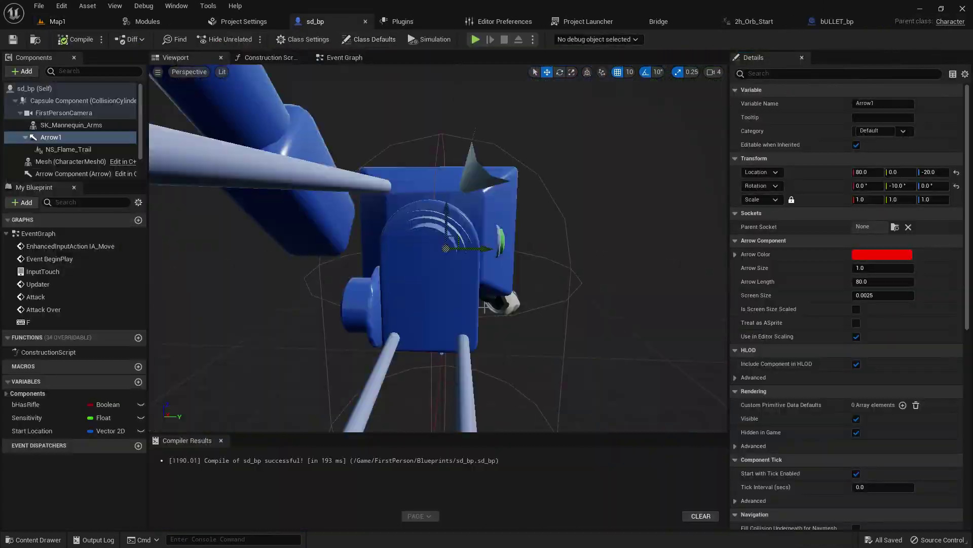
pyautogui.click(341, 59)
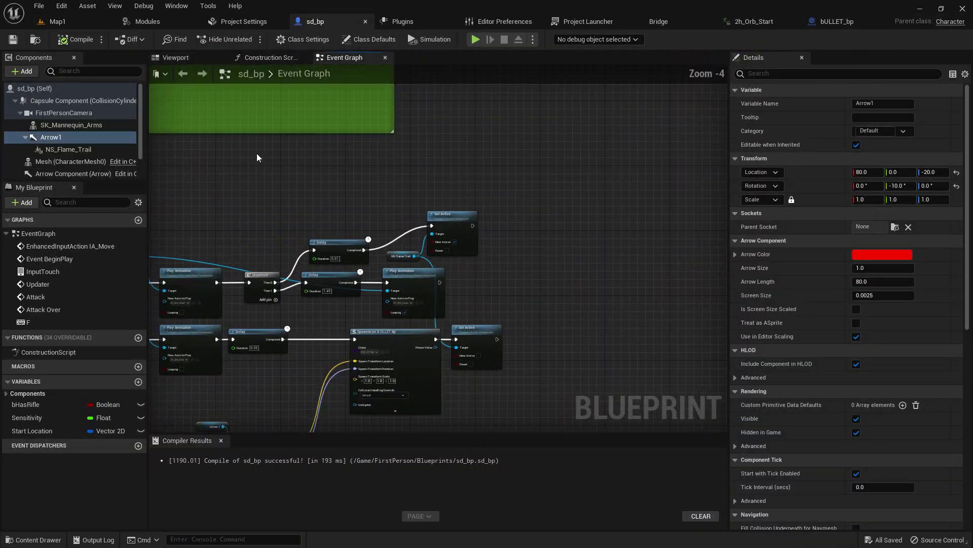
pyautogui.click(174, 59)
pyautogui.scroll(-4, 343, 180)
pyautogui.moveTo(342, 180); pyautogui.dragTo(287, 223, button='right')
pyautogui.press('w')
pyautogui.click(344, 58)
pyautogui.scroll(-4, 439, 253)
pyautogui.moveTo(438, 250); pyautogui.dragTo(438, 254, button='right')
pyautogui.scroll(8, 438, 253)
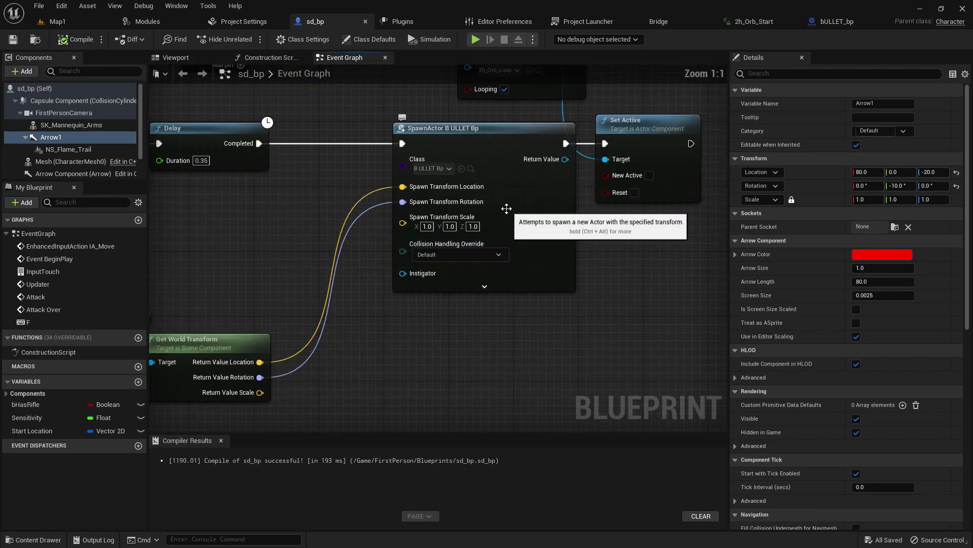
pyautogui.click(464, 256)
pyautogui.click(456, 290)
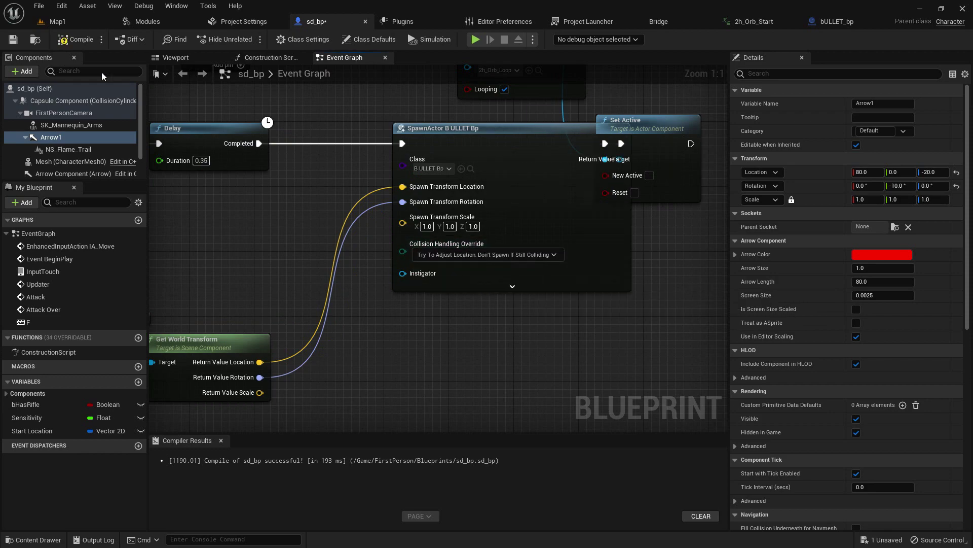
pyautogui.click(15, 40)
# Play-test projectile spawning with the new collision handling in Map1, and end the session
pyautogui.click(51, 23)
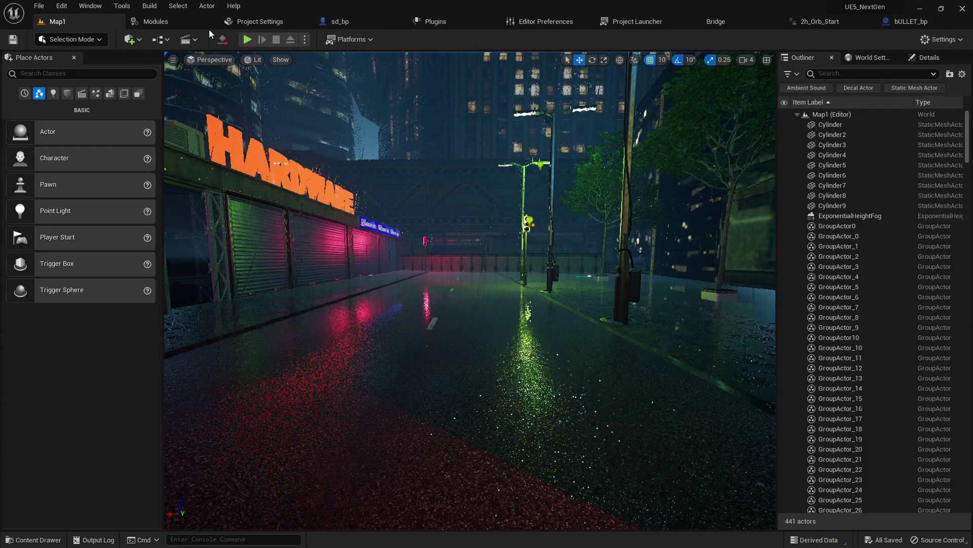
pyautogui.click(247, 39)
pyautogui.moveTo(517, 229); pyautogui.dragTo(569, 229)
pyautogui.click(570, 225)
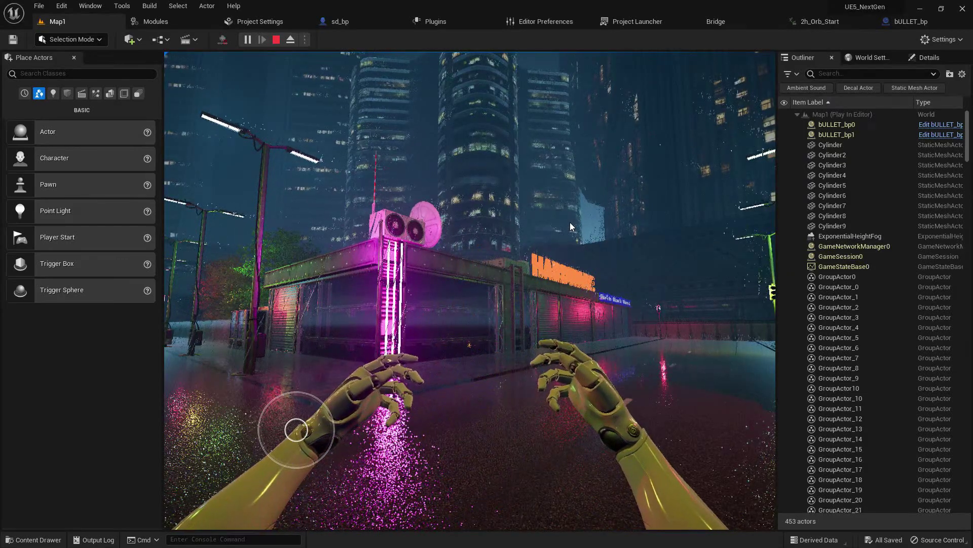
pyautogui.press('Escape')
# Recheck the Collision Handling Override options on sd_bp's bULLET_bp SpawnActor node, keeping Try To Adjust Location, Don't Spawn If Still Colliding
pyautogui.click(903, 21)
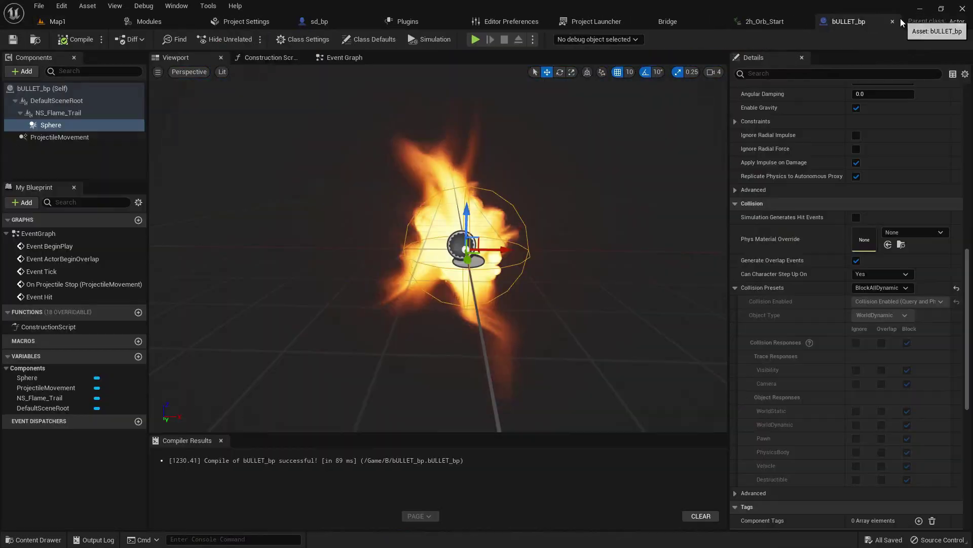
pyautogui.click(357, 23)
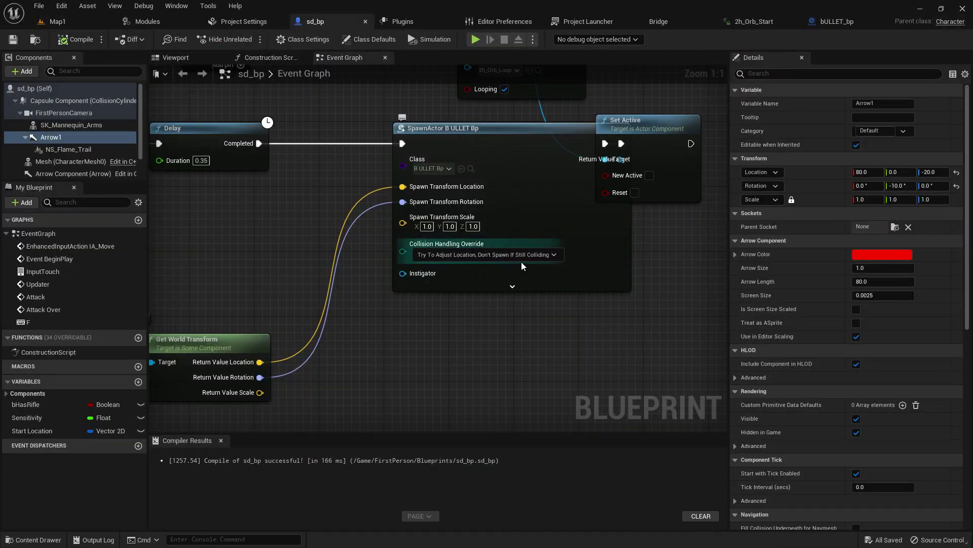
pyautogui.click(548, 256)
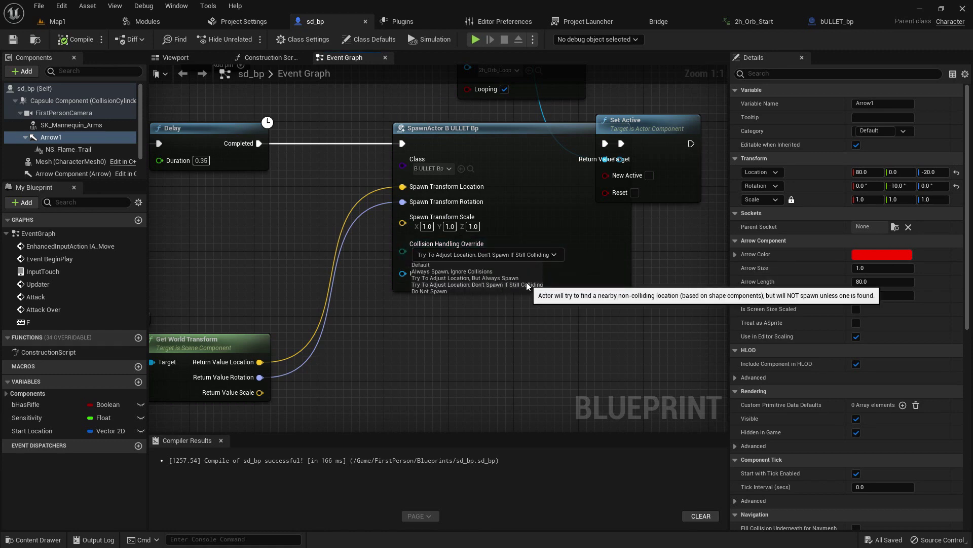
pyautogui.click(512, 285)
# Open bULLET_bp from the SpawnActor node's class and review its Event Graph hit and stop logic and the ProjectileMovement settings
pyautogui.click(470, 169)
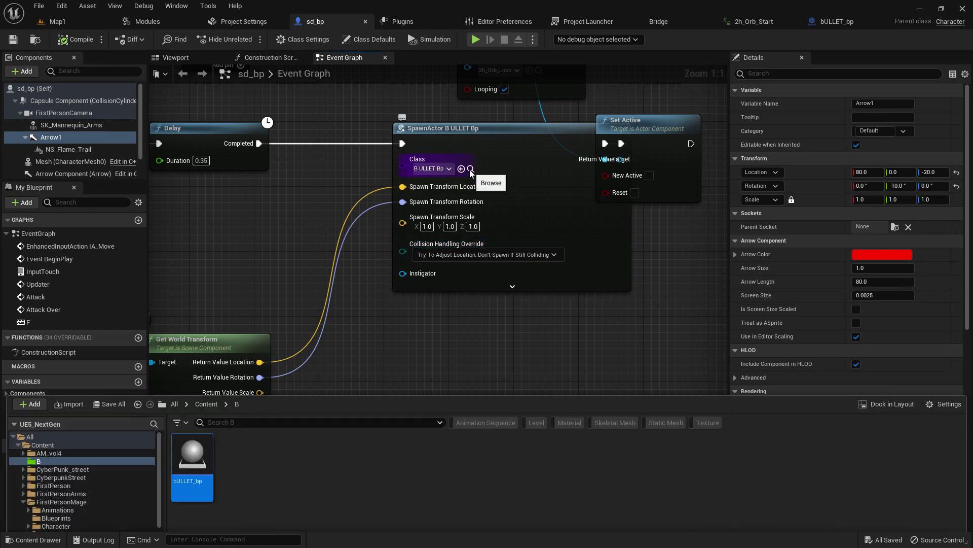
pyautogui.doubleClick(190, 400)
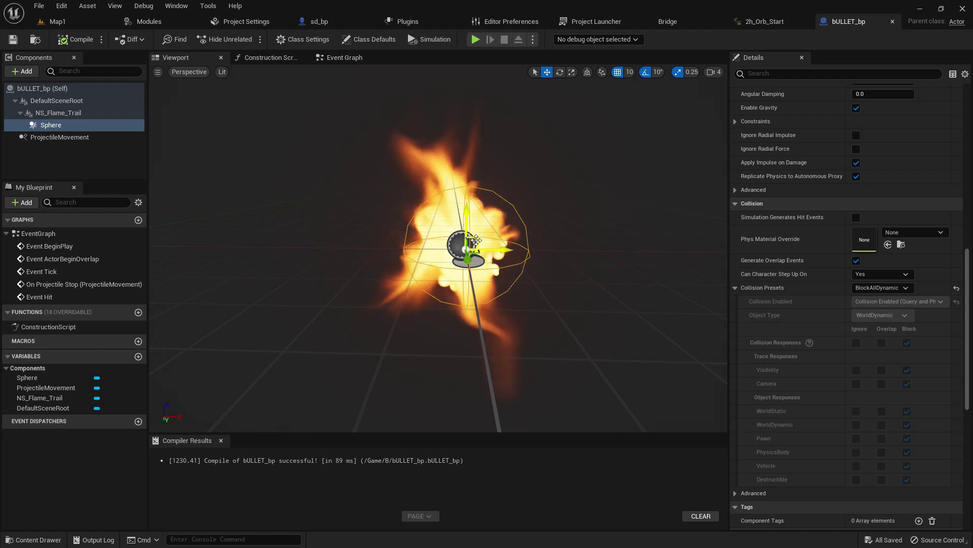
pyautogui.click(345, 59)
pyautogui.scroll(-2, 421, 216)
pyautogui.scroll(2, 475, 281)
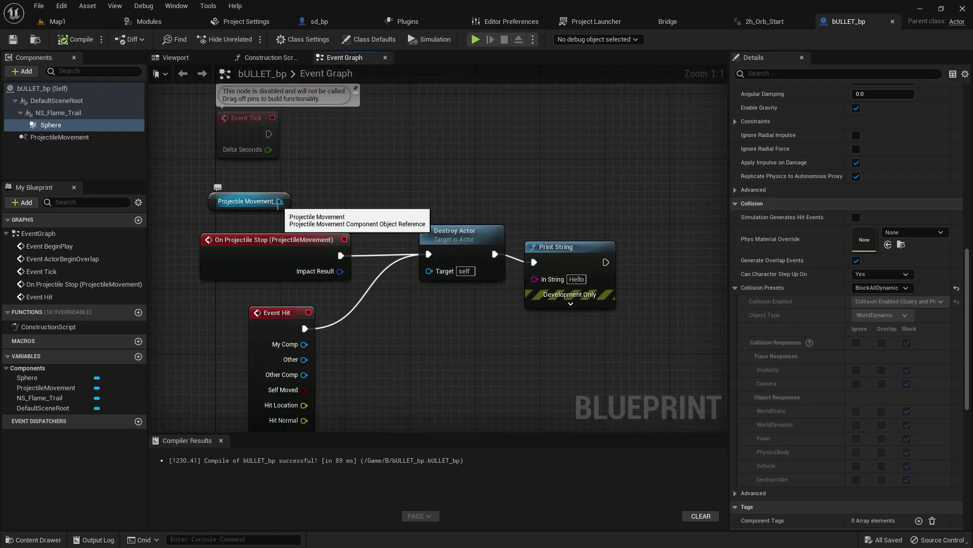
pyautogui.click(305, 247)
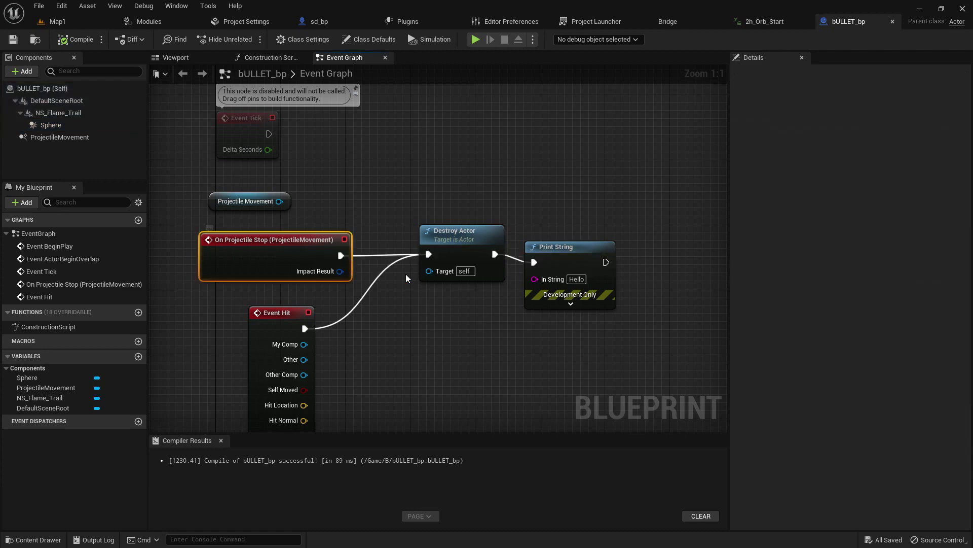
pyautogui.click(60, 137)
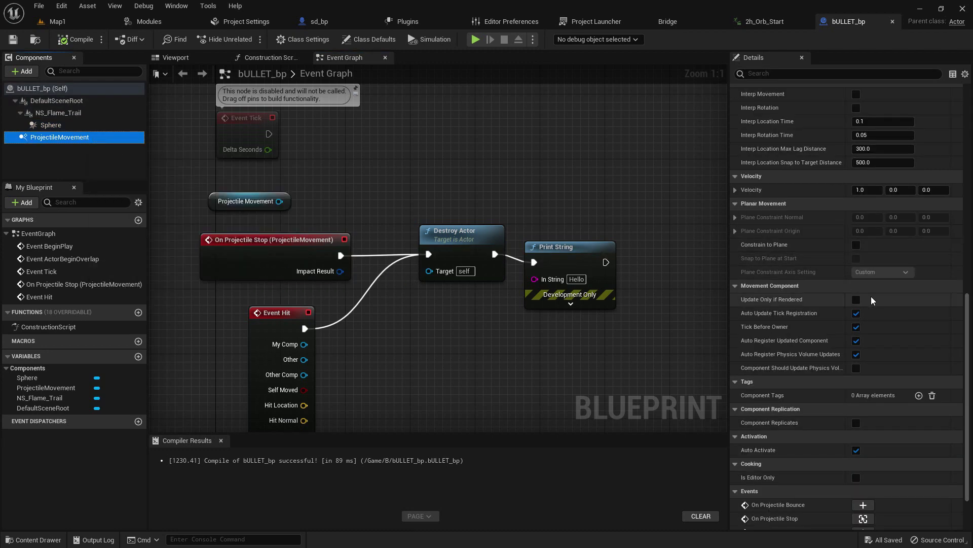
pyautogui.scroll(9, 811, 284)
# Play-test the projectile setup in Map1 in full screen
pyautogui.click(58, 25)
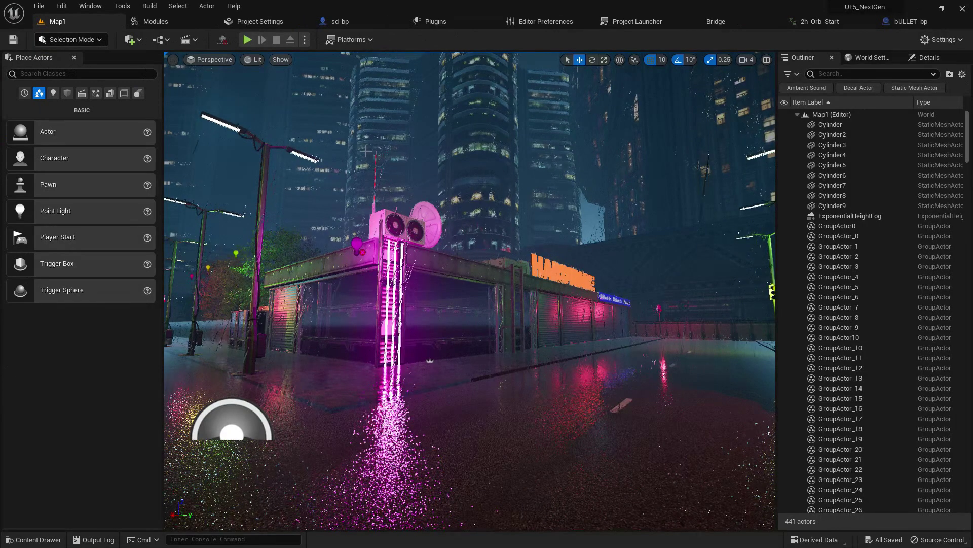
pyautogui.hotkey('alt', 'p')
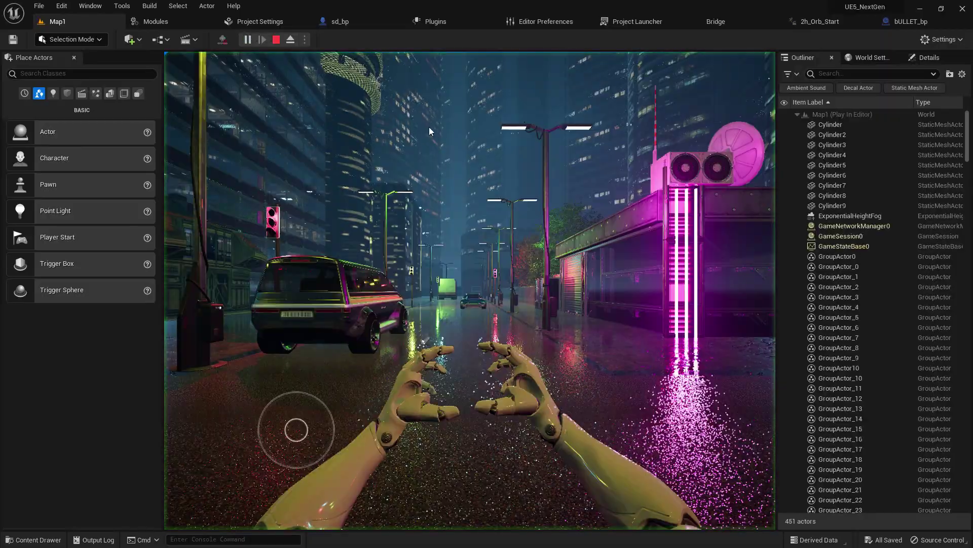
pyautogui.press('F11')
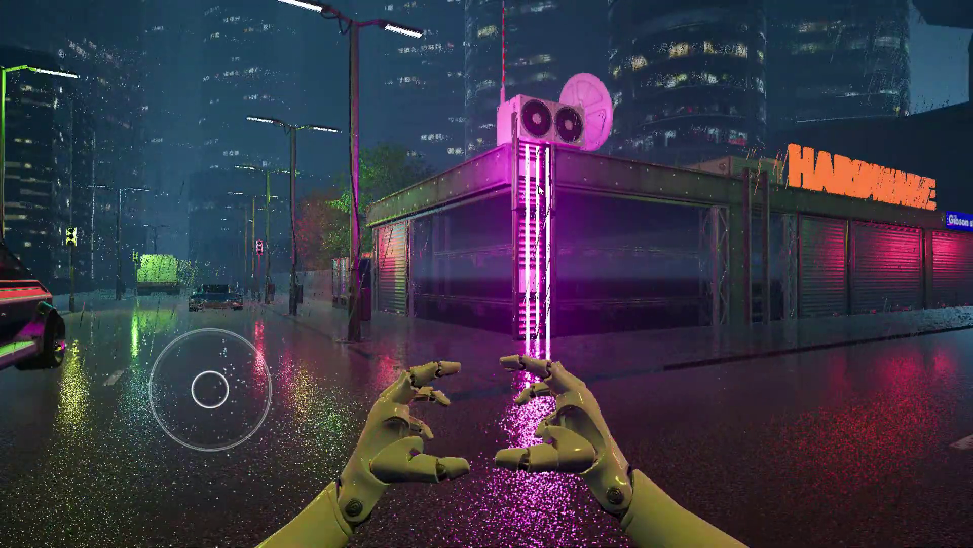